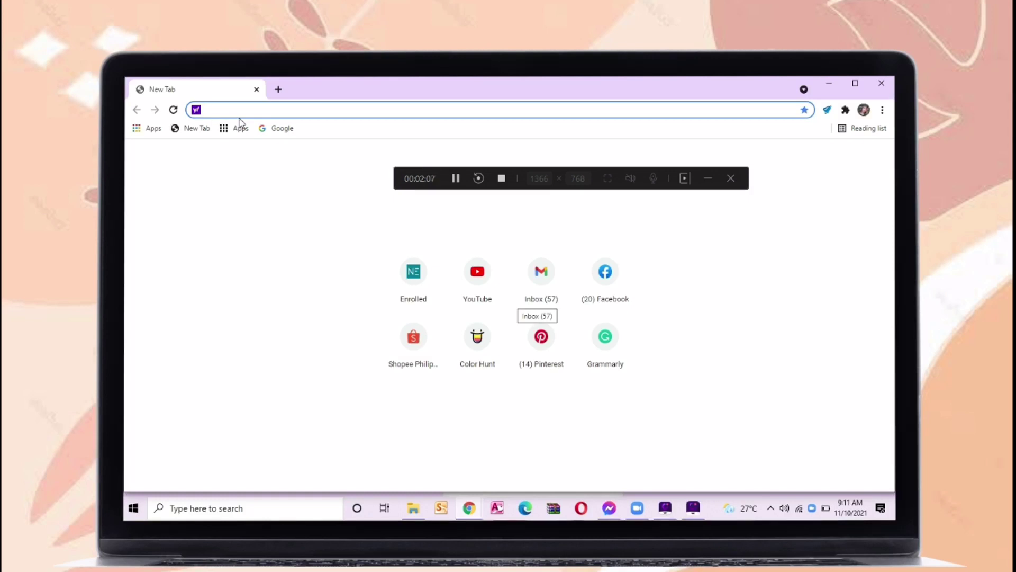
Open democreator.wondershare.com from the 'de' address-bar suggestion and look over the page.
type("de")
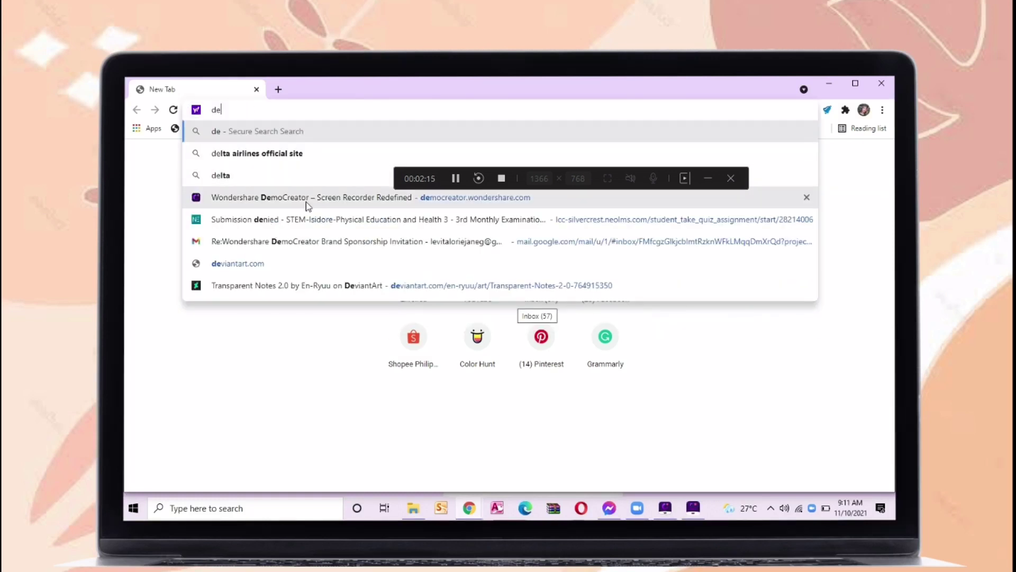
left_click(493, 330)
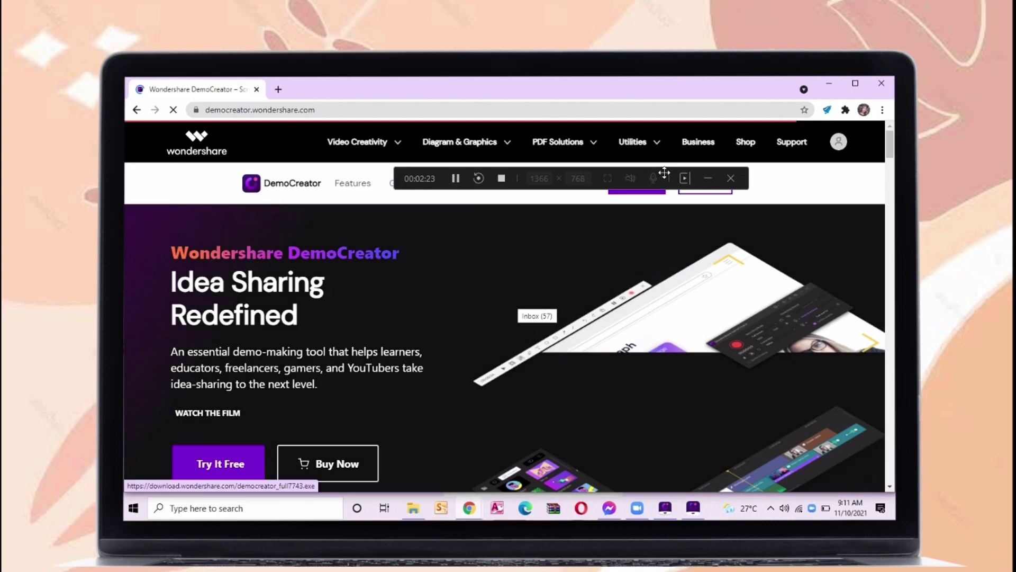
left_click_drag(660, 171, 681, 87)
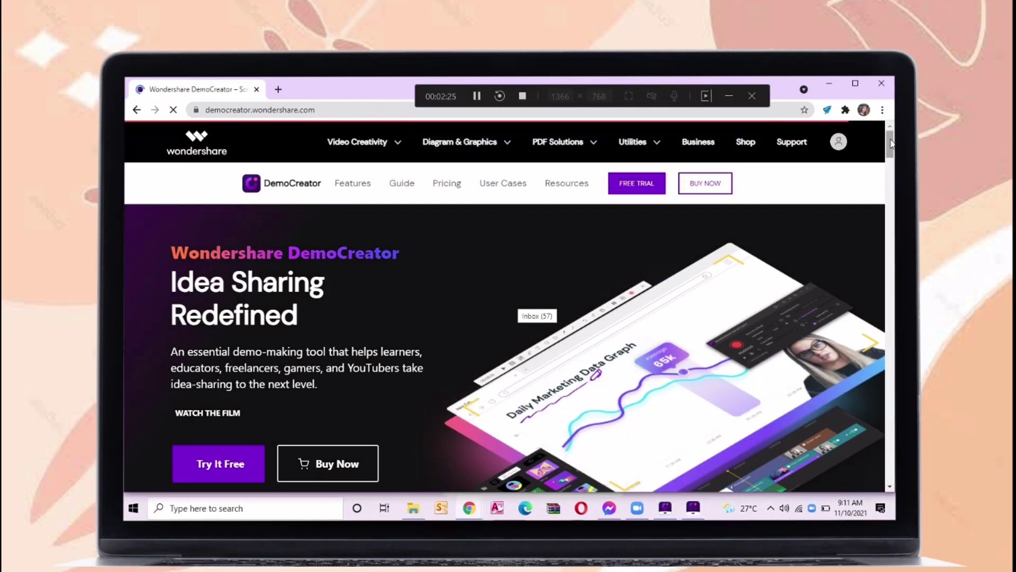
scroll(892, 159, "down", 3)
scroll(892, 147, "up", 3)
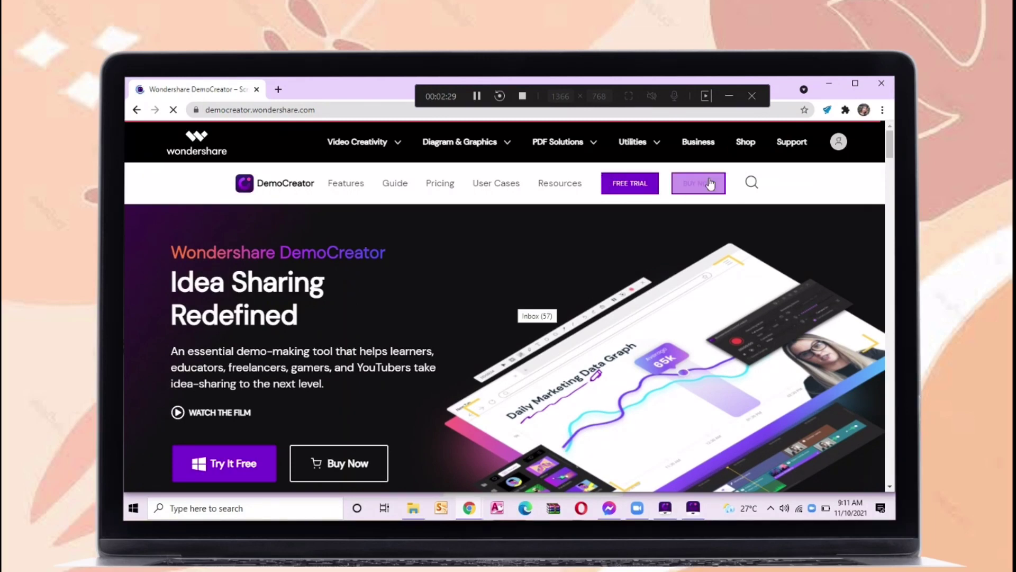
scroll(892, 148, "down", 3)
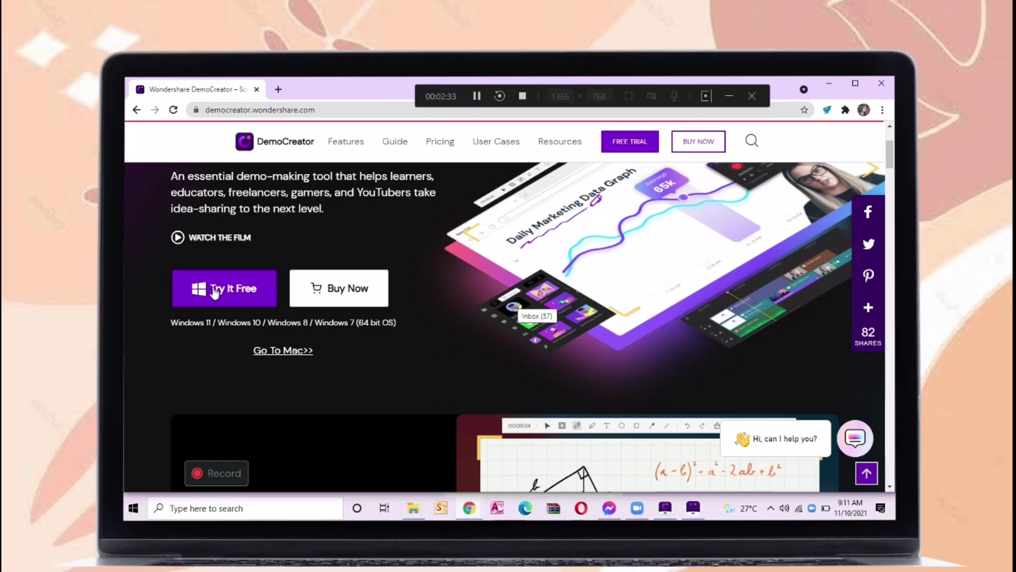
Download the free Windows DemoCreator installer and run it.
left_click(212, 293)
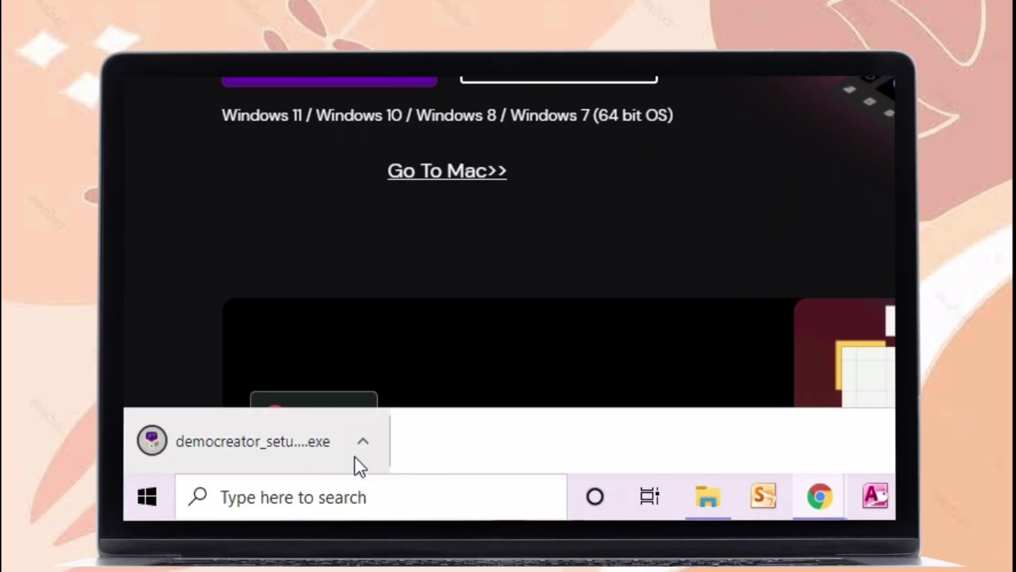
left_click(353, 446)
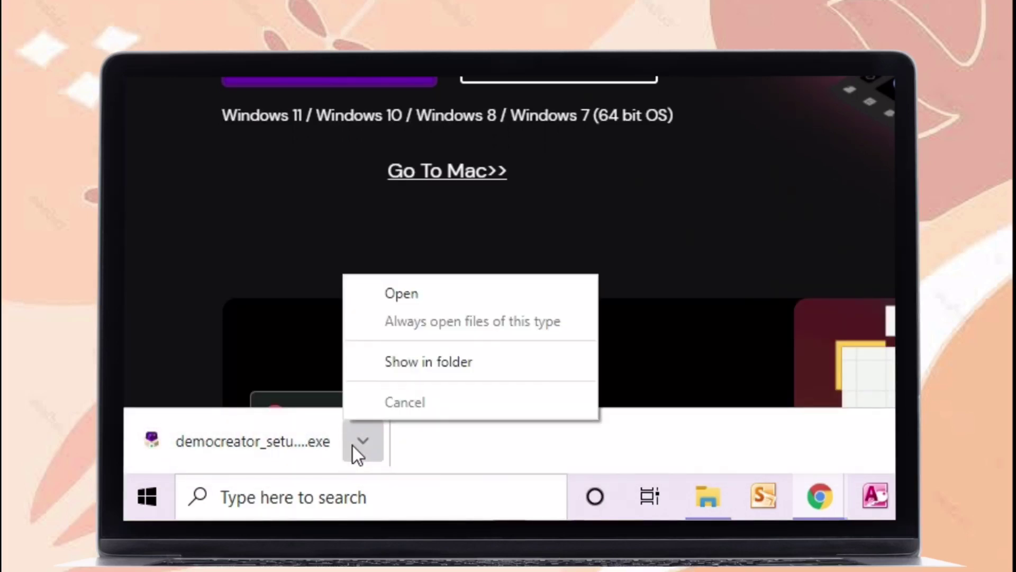
left_click(512, 283)
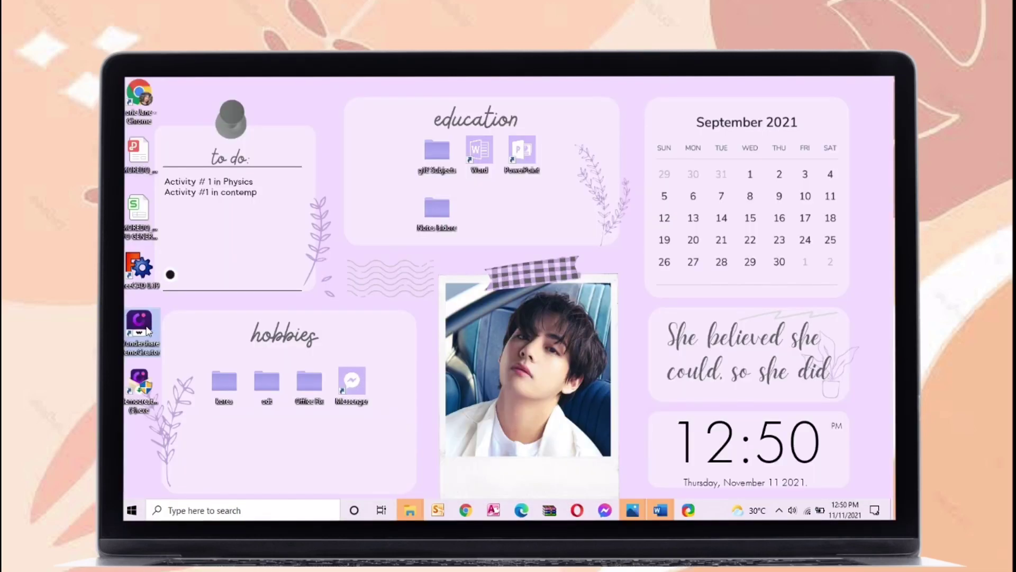
Launch DemoCreator and open the Screen + WebCam recorder with no webcam selected.
double_click(147, 329)
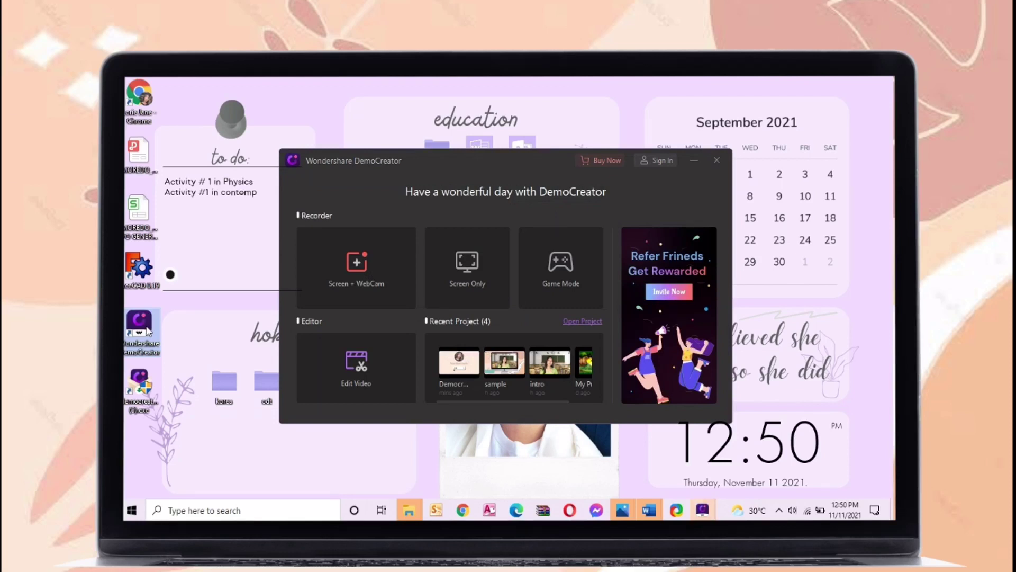
left_click(392, 253)
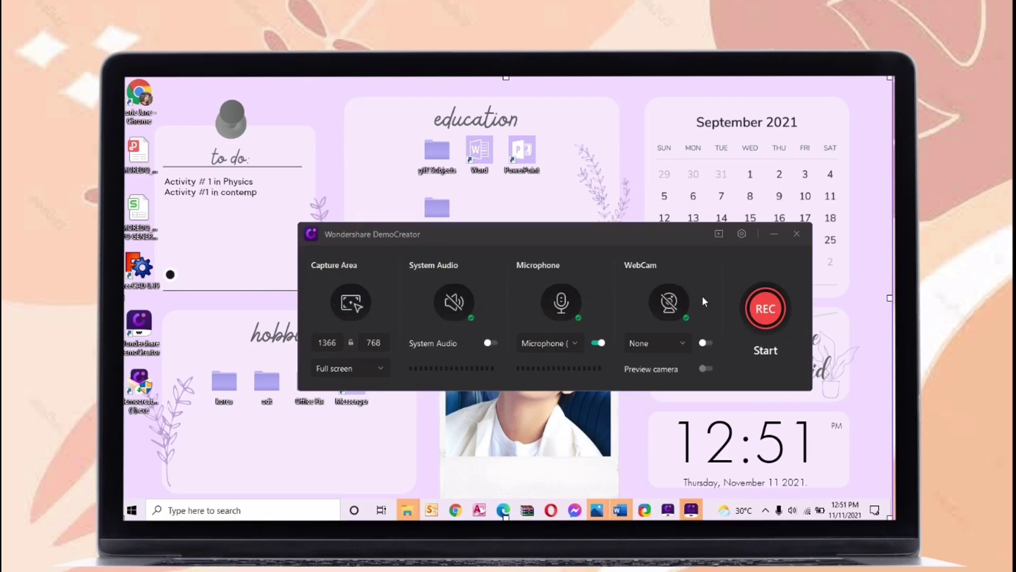
left_click(673, 343)
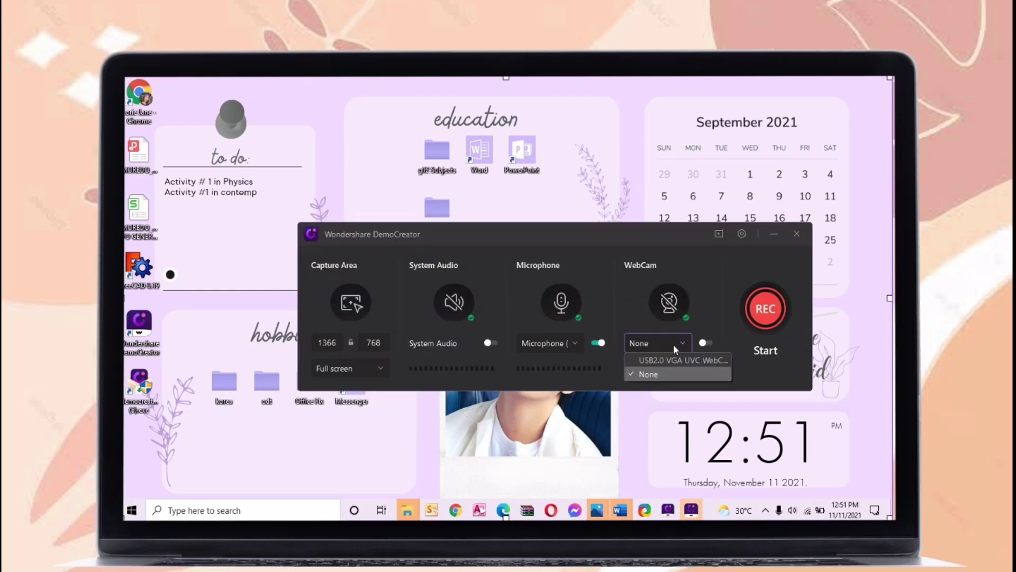
left_click(684, 342)
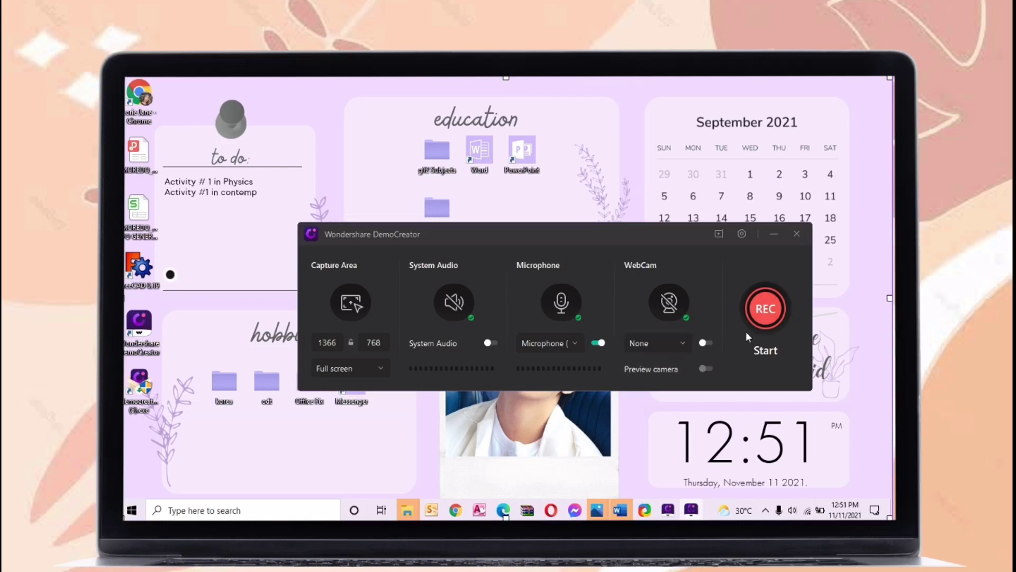
Turn on system audio and try a custom capture area.
left_click(488, 344)
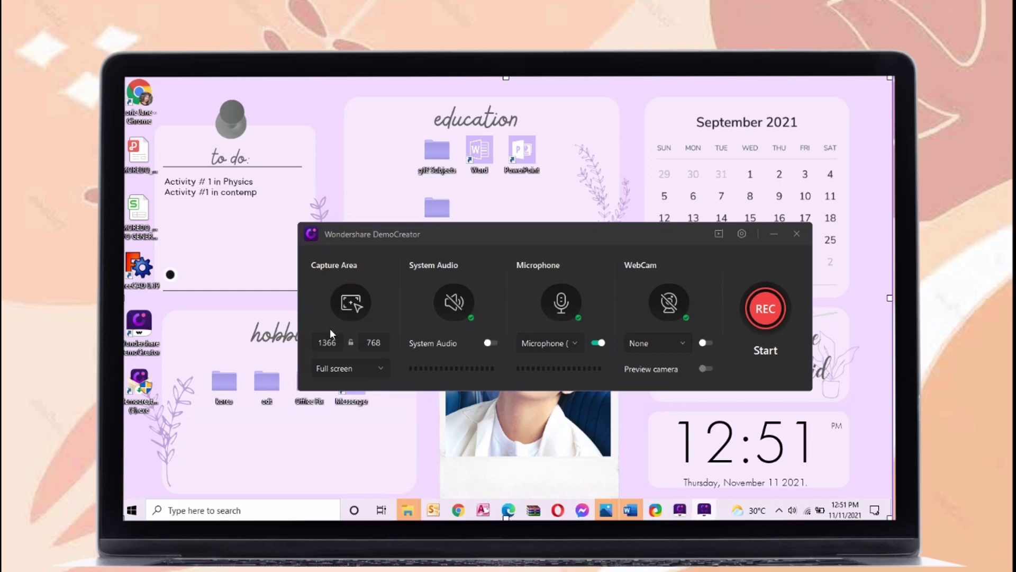
left_click(379, 372)
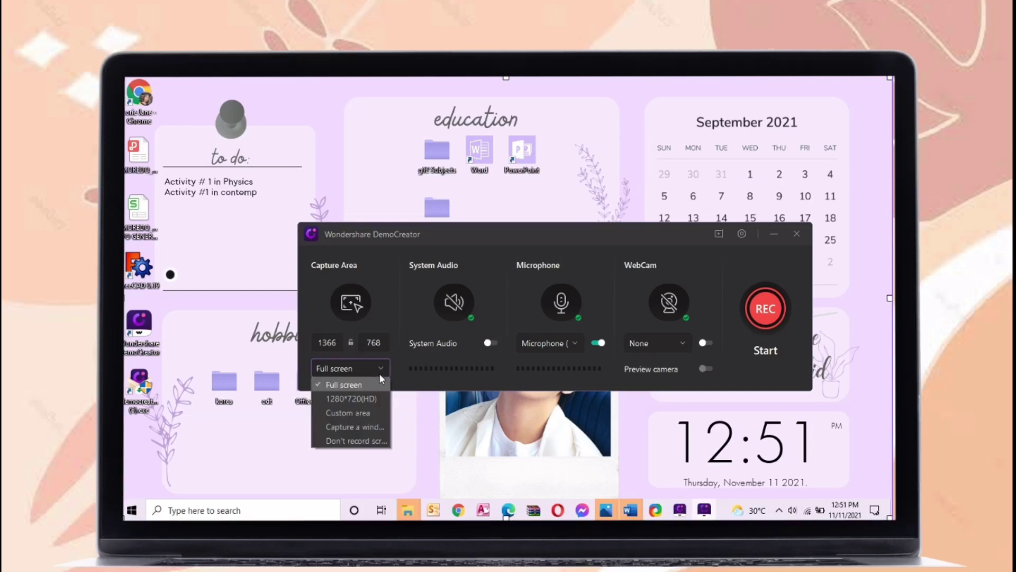
left_click(371, 413)
left_click(531, 169)
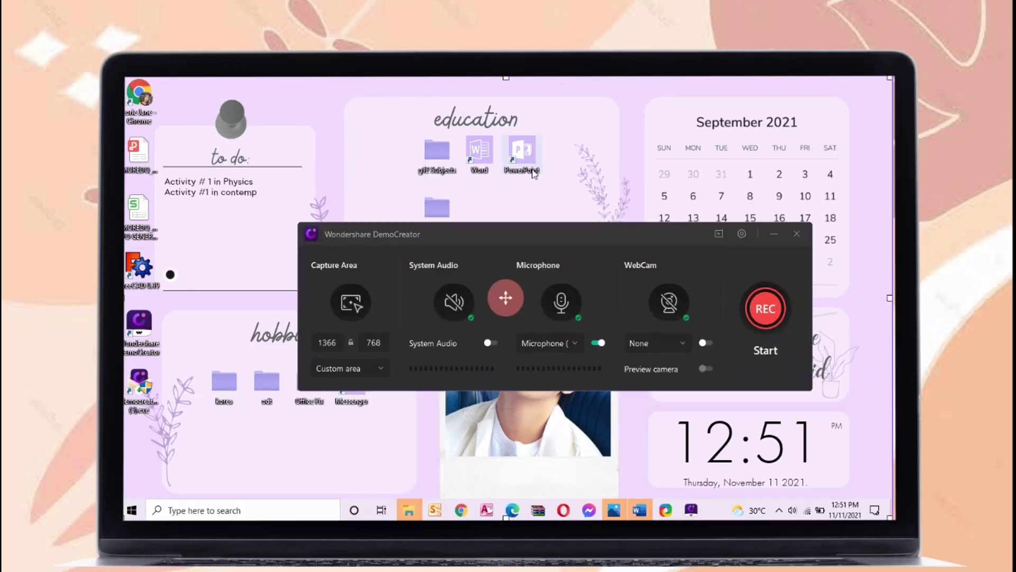
left_click(360, 369)
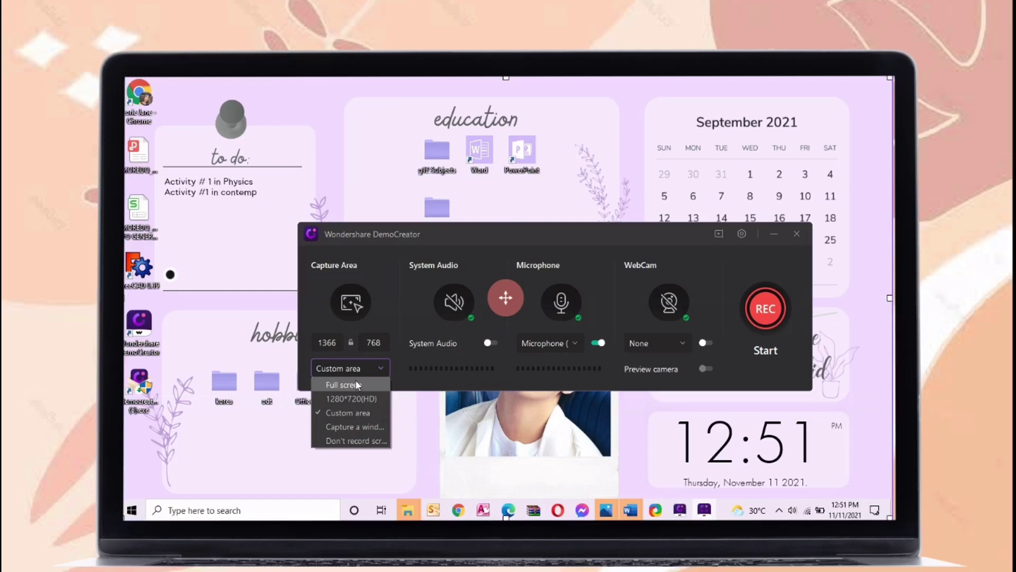
left_click(355, 380)
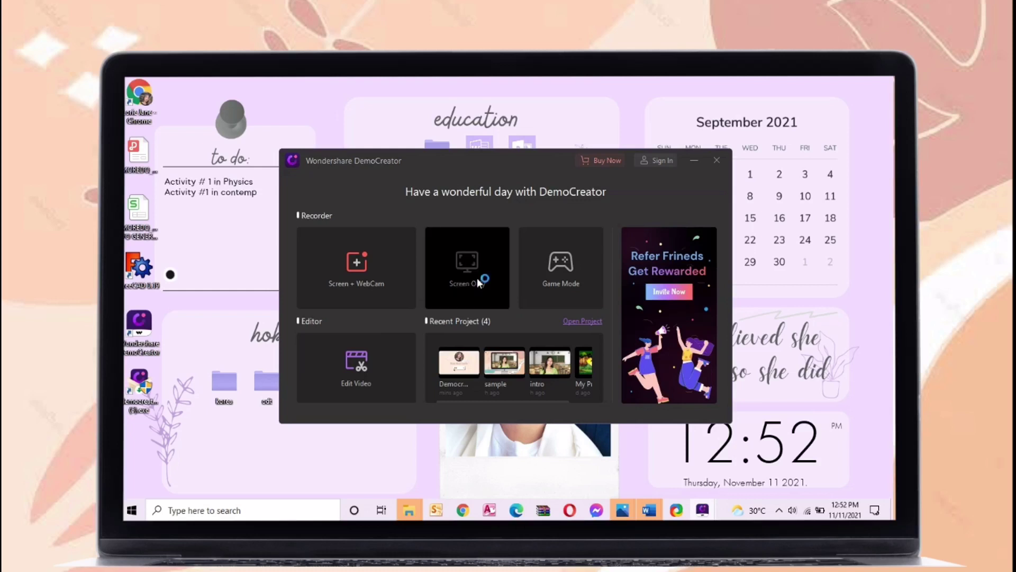
Open the screen-only recorder, reposition its toolbar, and mute system sound.
left_click(477, 277)
mouse_move(710, 515)
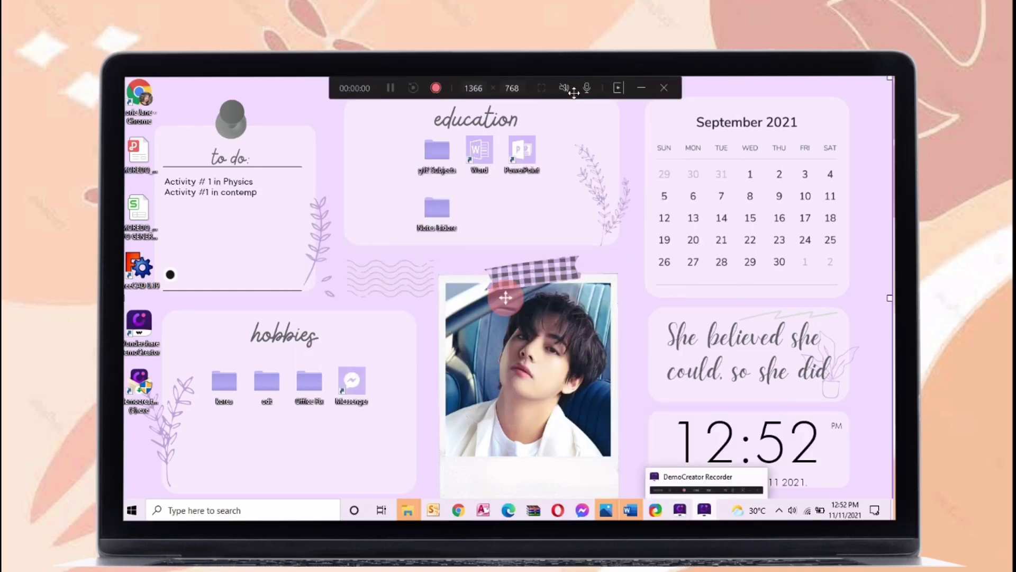
left_click_drag(565, 94, 563, 151)
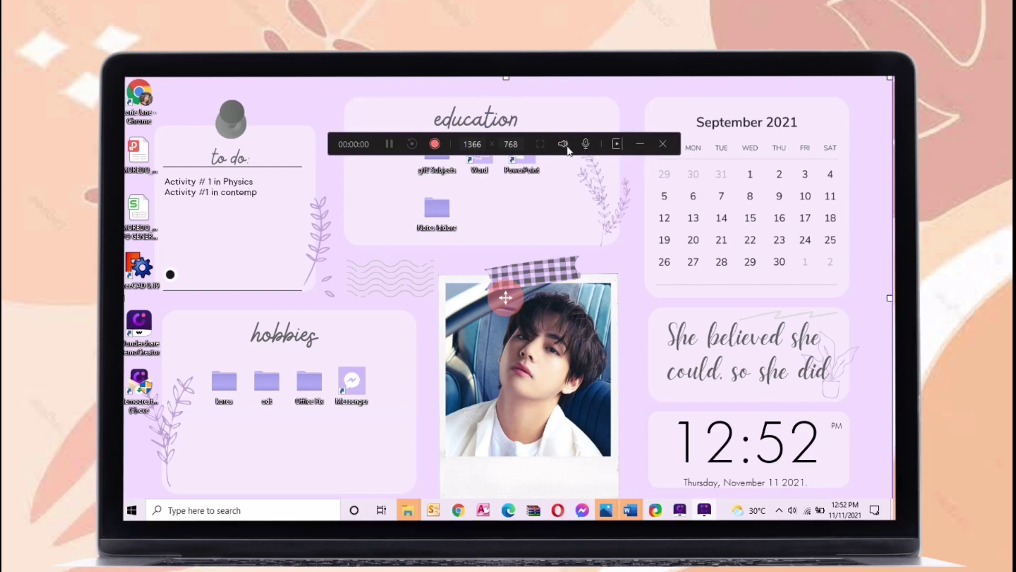
left_click(565, 146)
left_click_drag(490, 139, 582, 95)
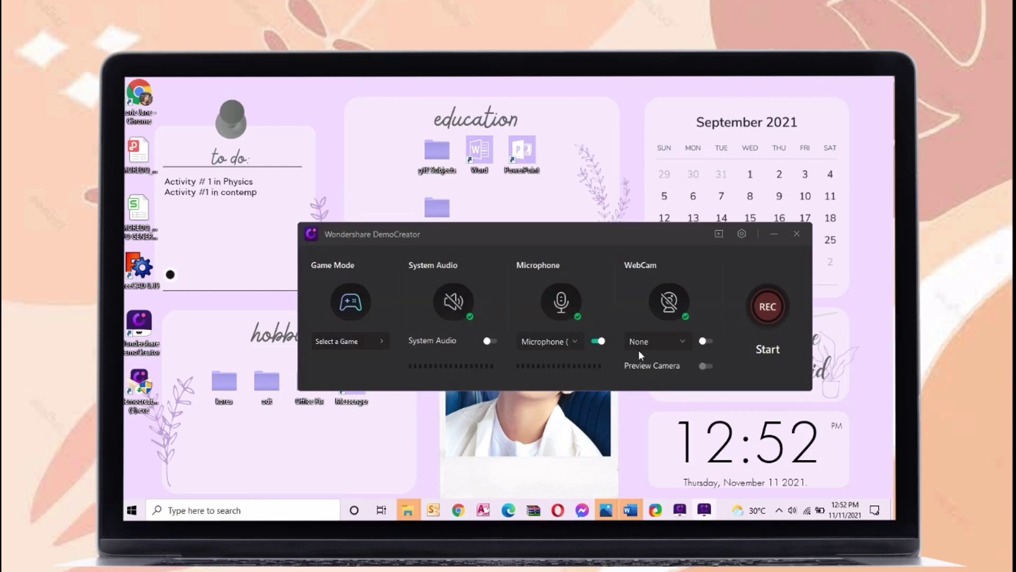
Browse the game recorder's target-window picker without choosing, and toggle the webcam on and off.
left_click_drag(567, 242, 564, 180)
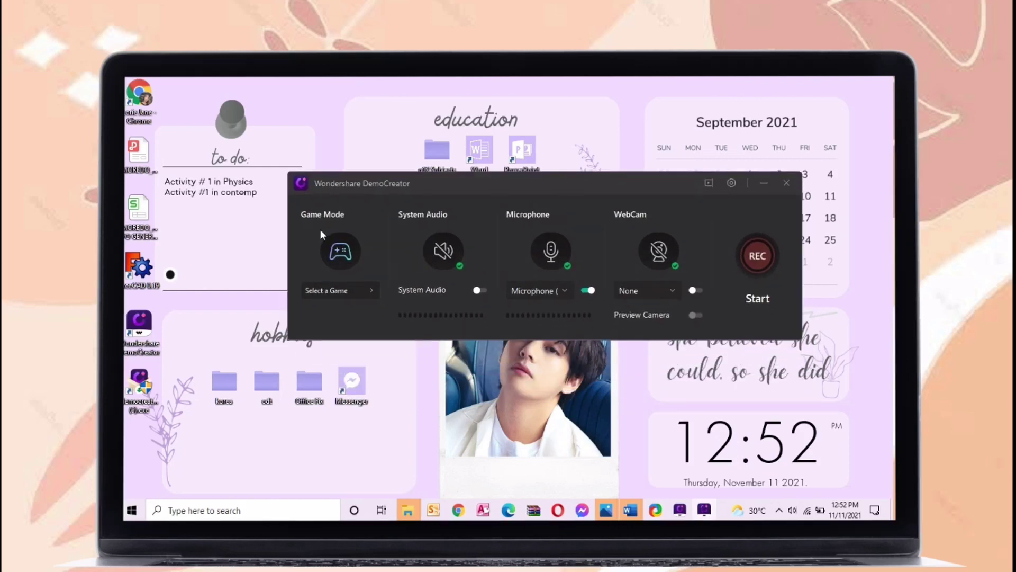
left_click(359, 289)
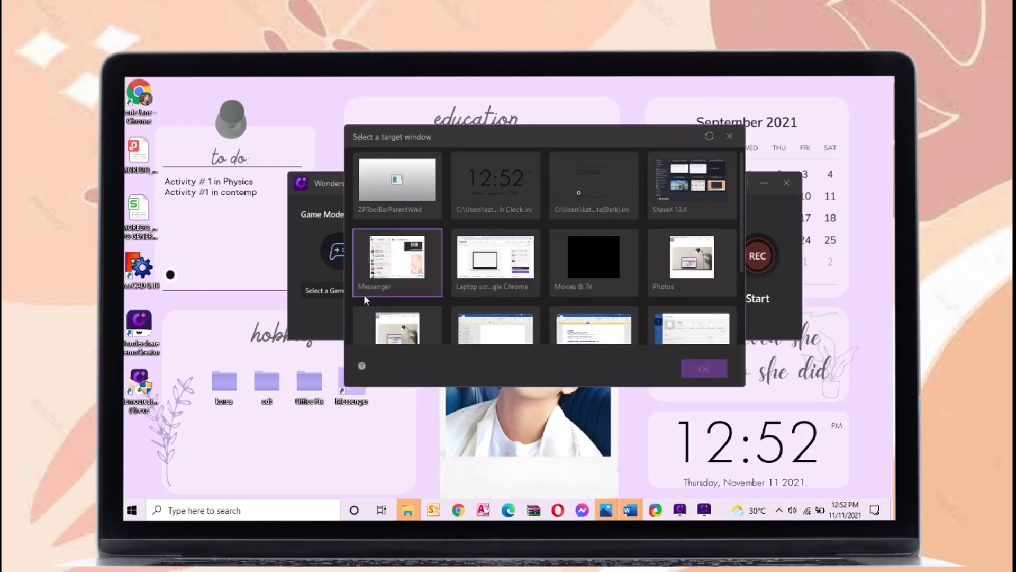
scroll(475, 275, "down", 3)
scroll(475, 275, "up", 3)
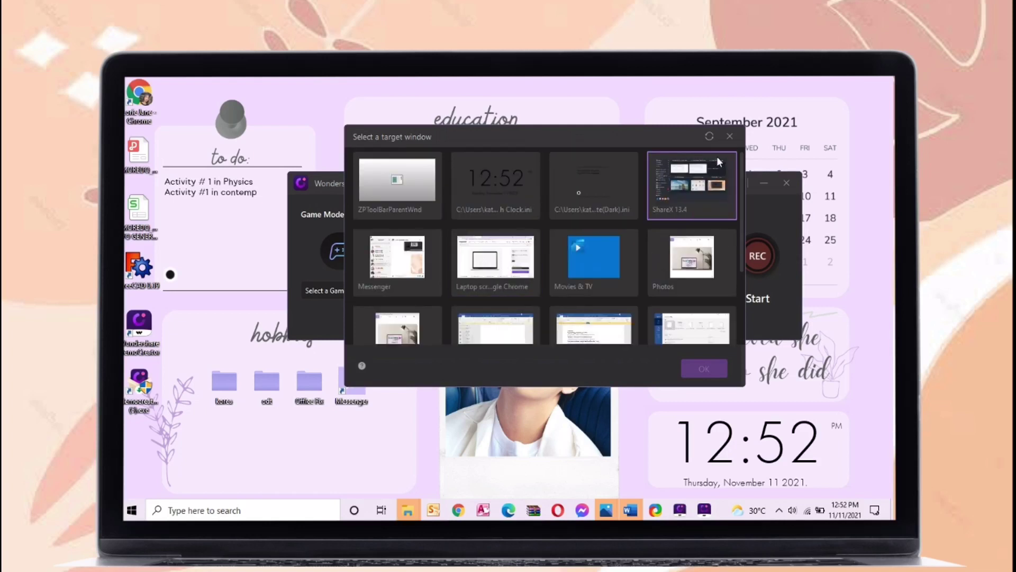
left_click(729, 137)
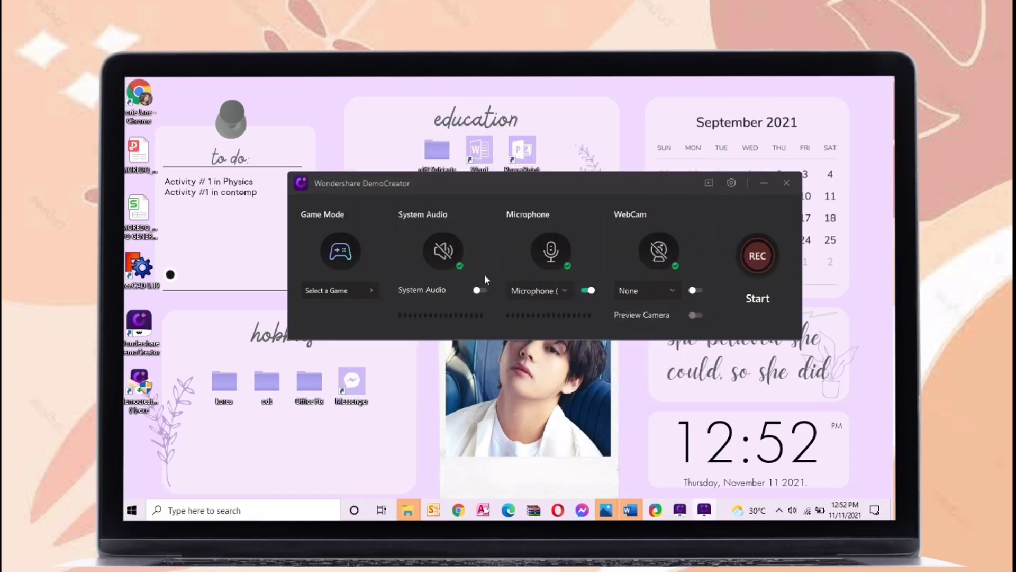
left_click(694, 290)
left_click(694, 290)
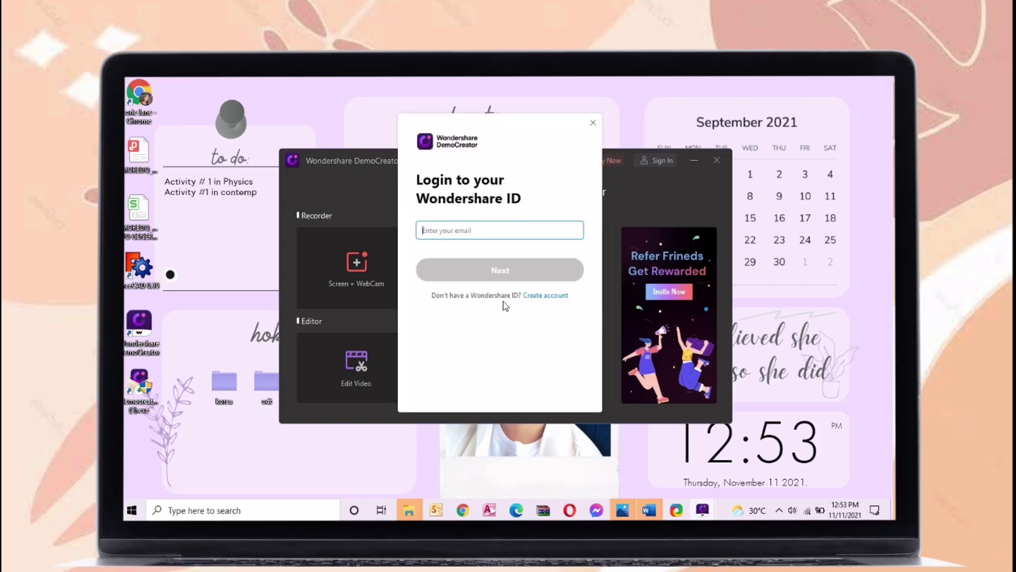
left_click(593, 123)
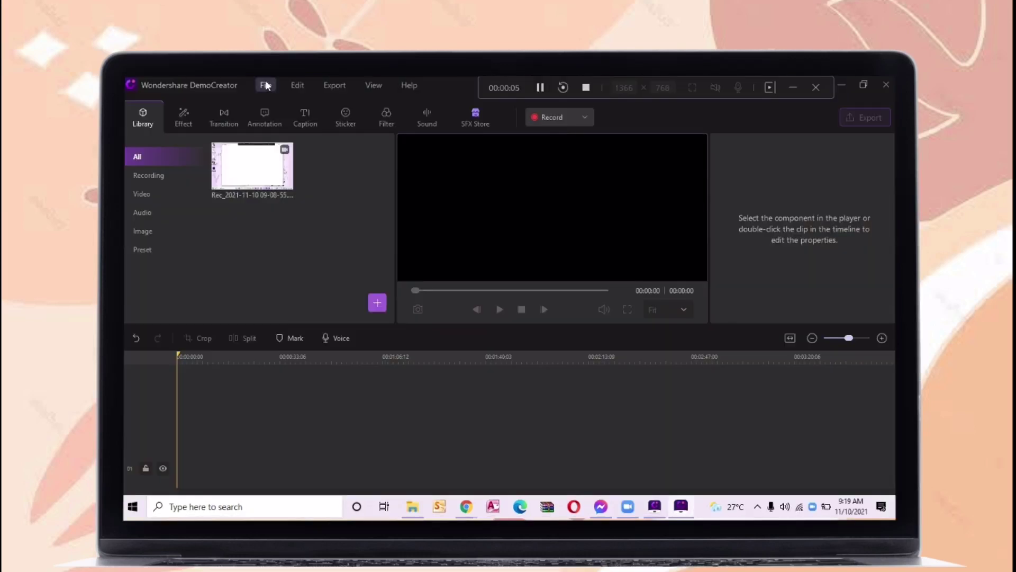
Import the three ShareX video recordings from the 2021-11 screenshots folder.
left_click(265, 84)
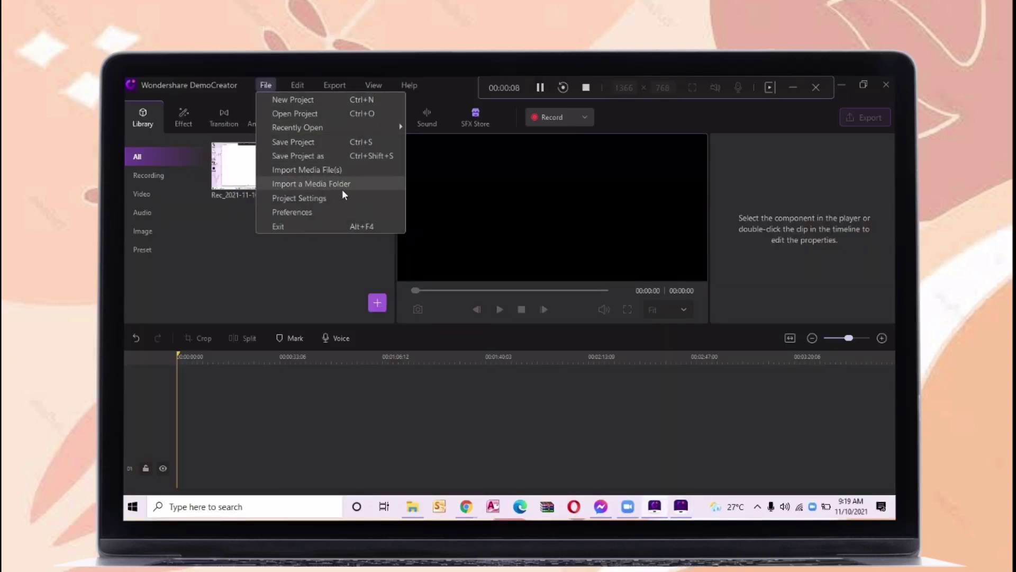
left_click(359, 171)
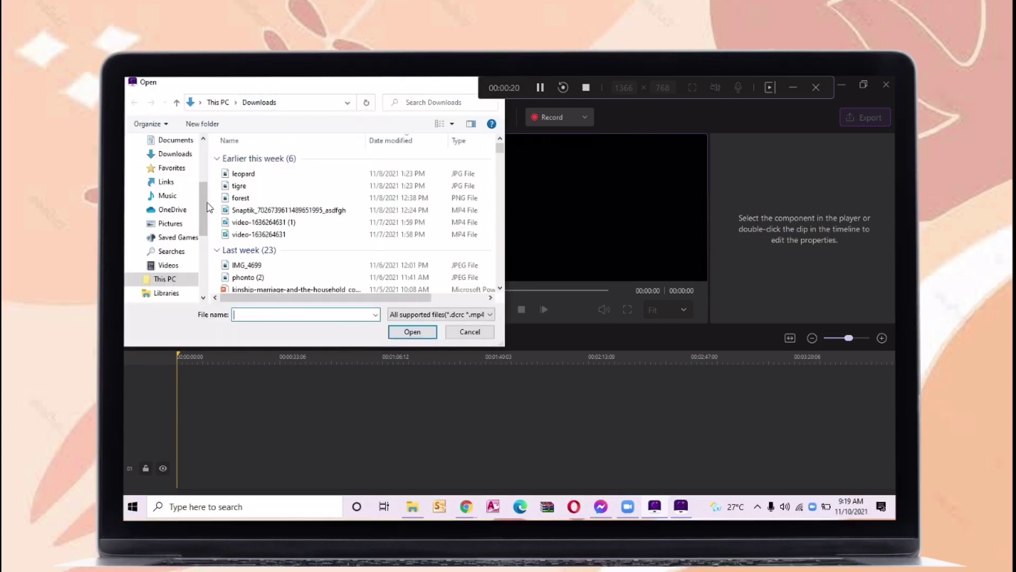
left_click_drag(206, 201, 203, 160)
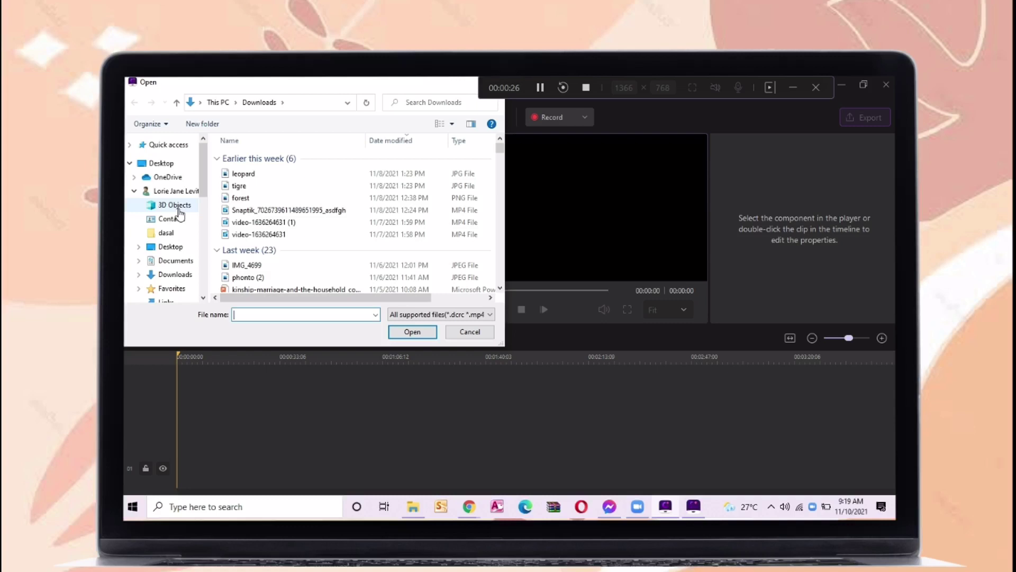
scroll(206, 183, "down", 2)
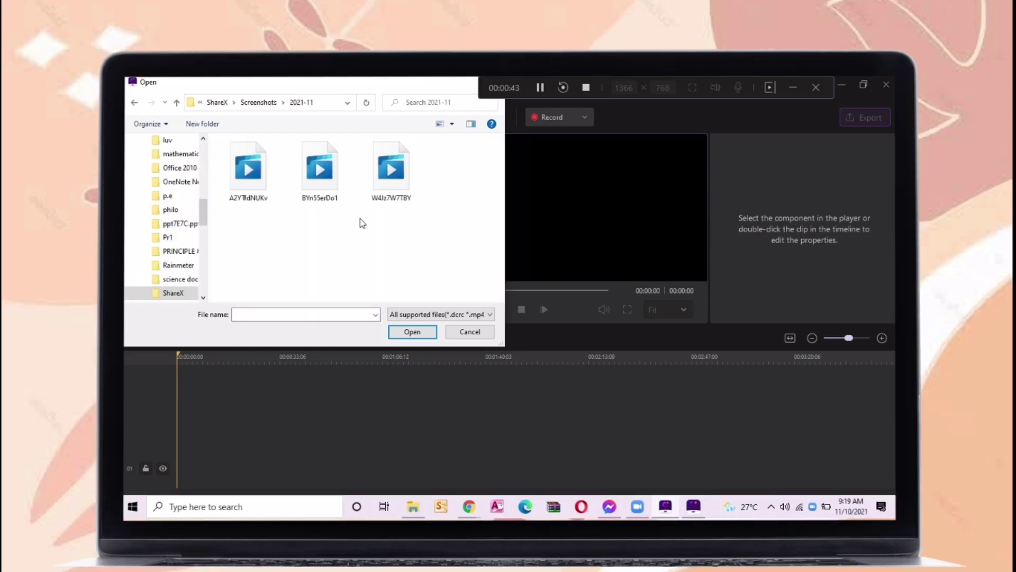
left_click_drag(399, 200, 250, 197)
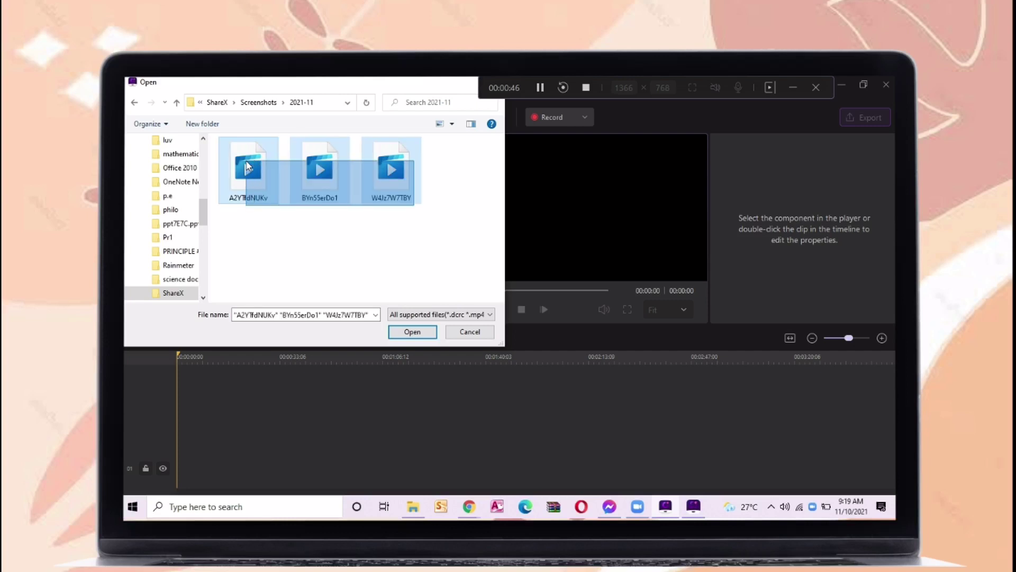
left_click(412, 332)
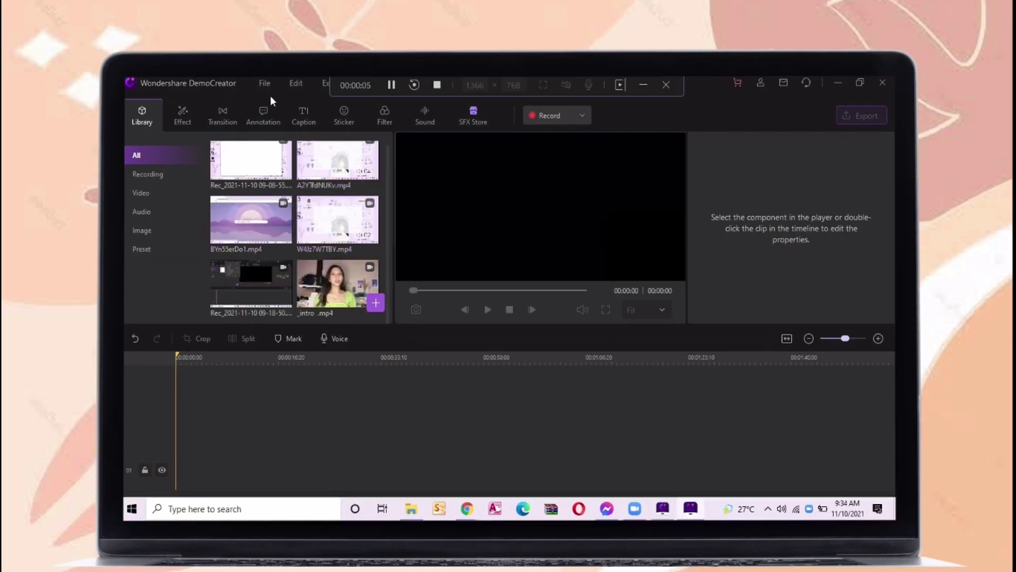
Place _intro .mp4 on the timeline, keep 1366x768 settings, and scale it to about 107%.
left_click_drag(337, 283, 185, 412)
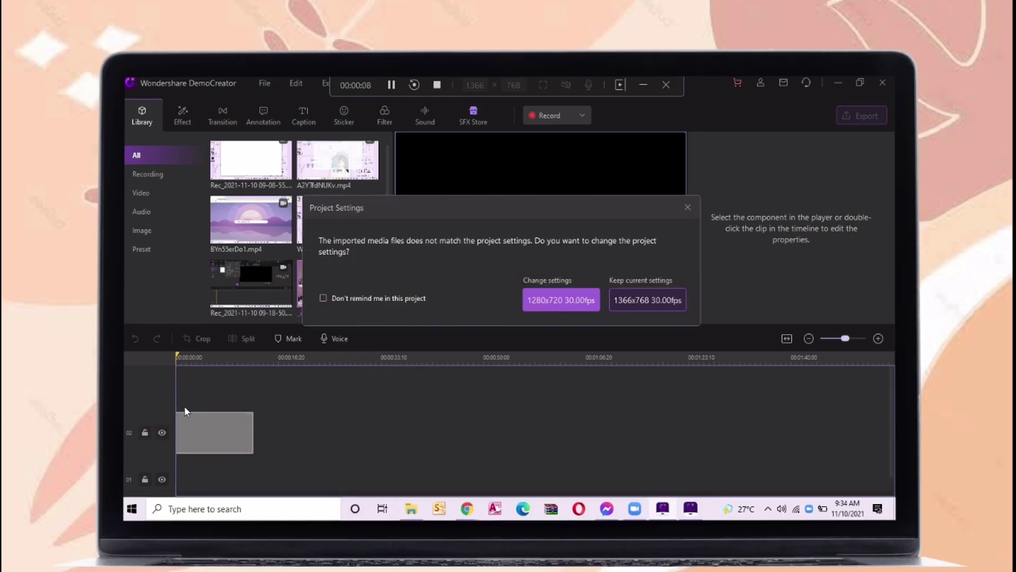
left_click(630, 301)
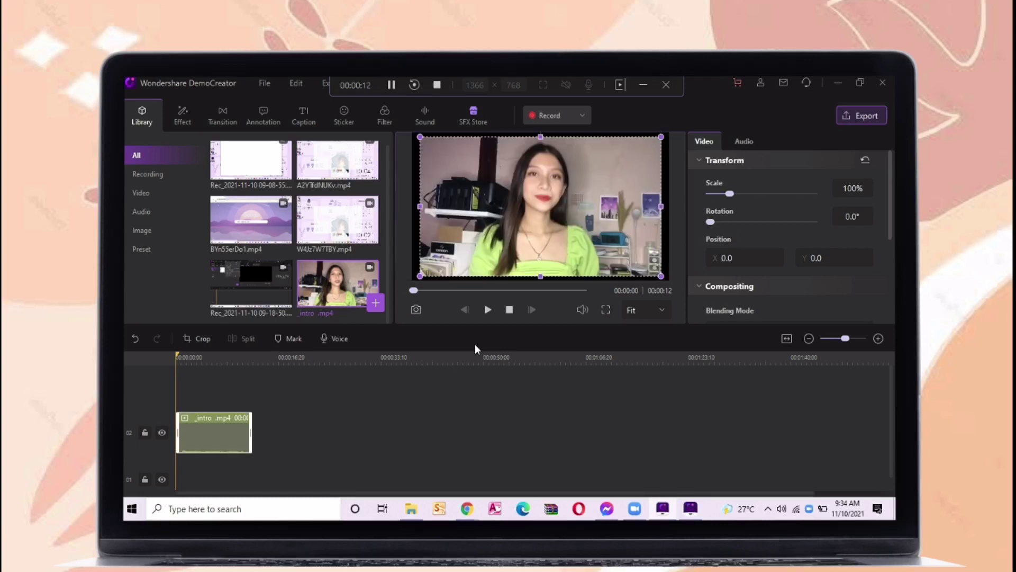
left_click_drag(661, 275, 670, 277)
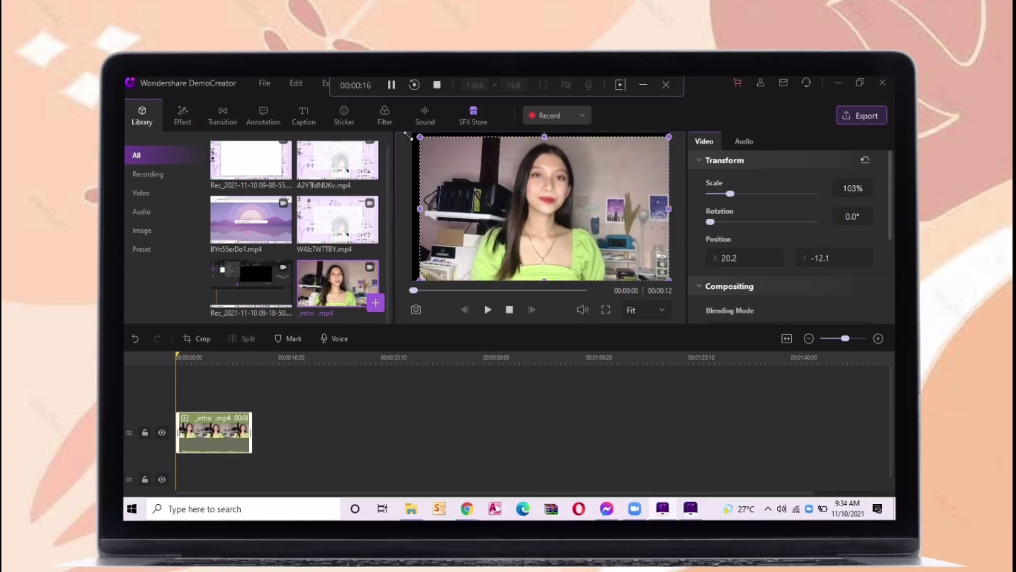
left_click_drag(408, 136, 414, 132)
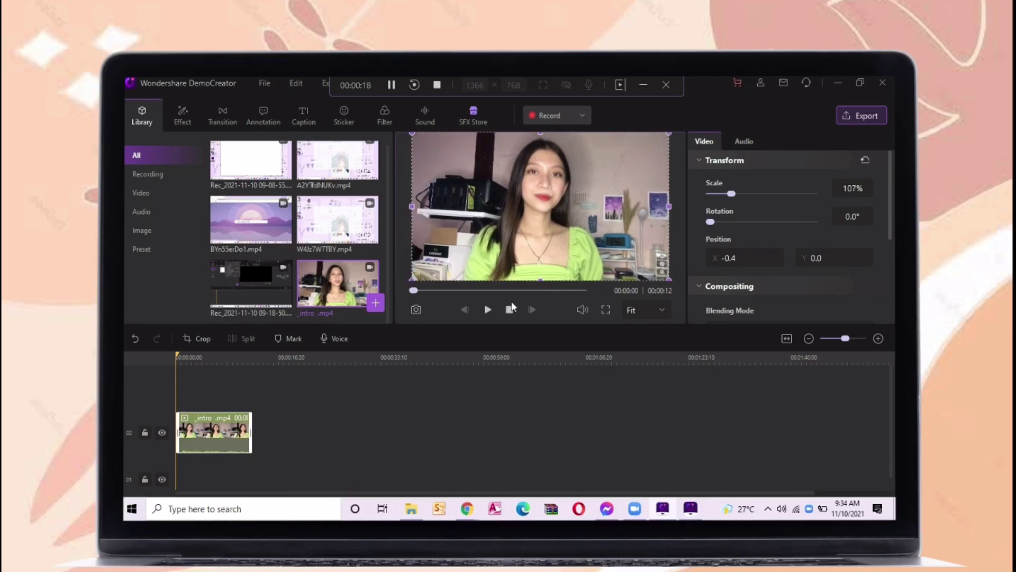
left_click(488, 310)
Apply the Blur Background effect over the intro clip and preview it.
left_click(180, 117)
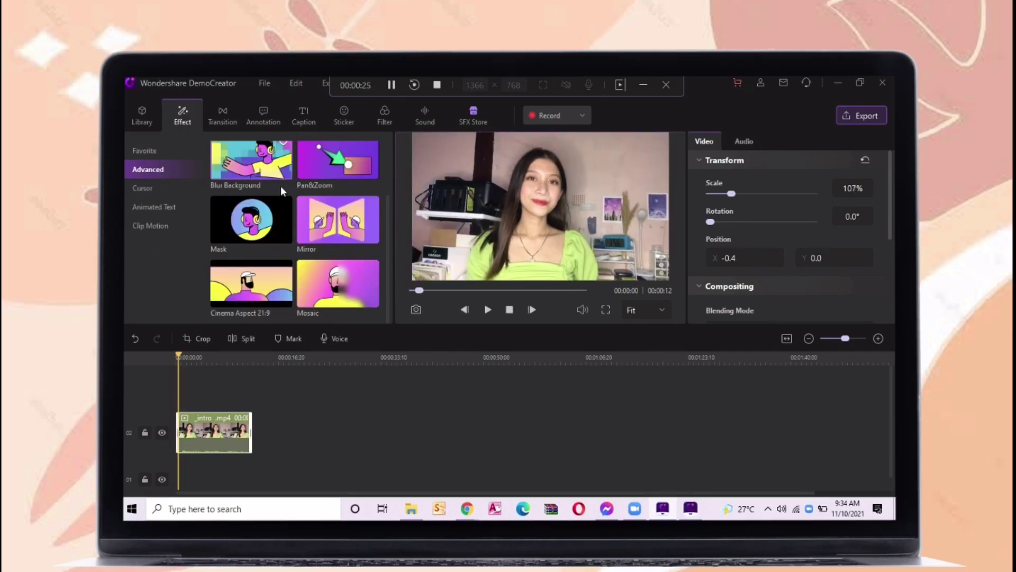
scroll(271, 167, "up", 1)
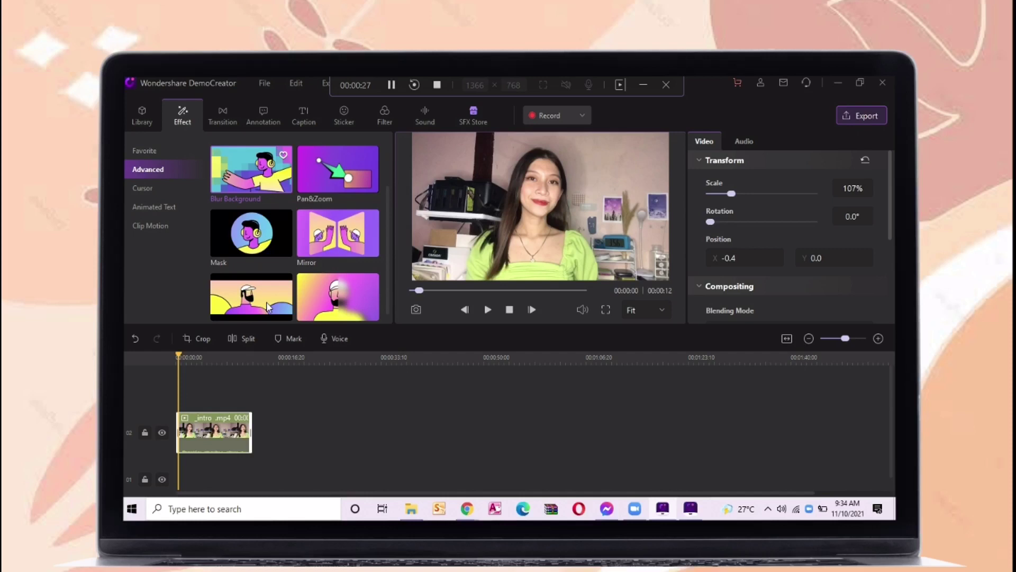
left_click_drag(252, 161, 183, 428)
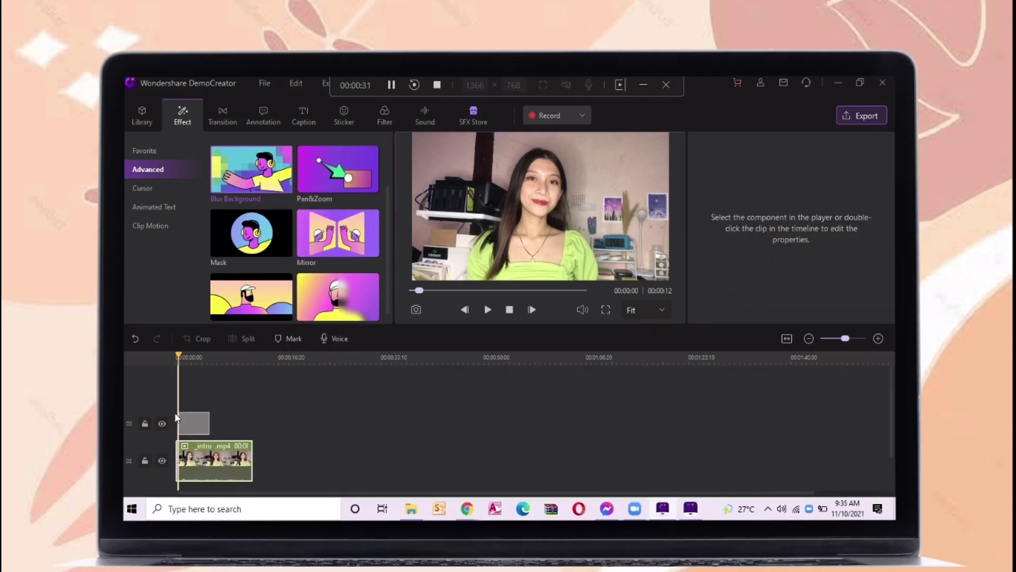
left_click(487, 310)
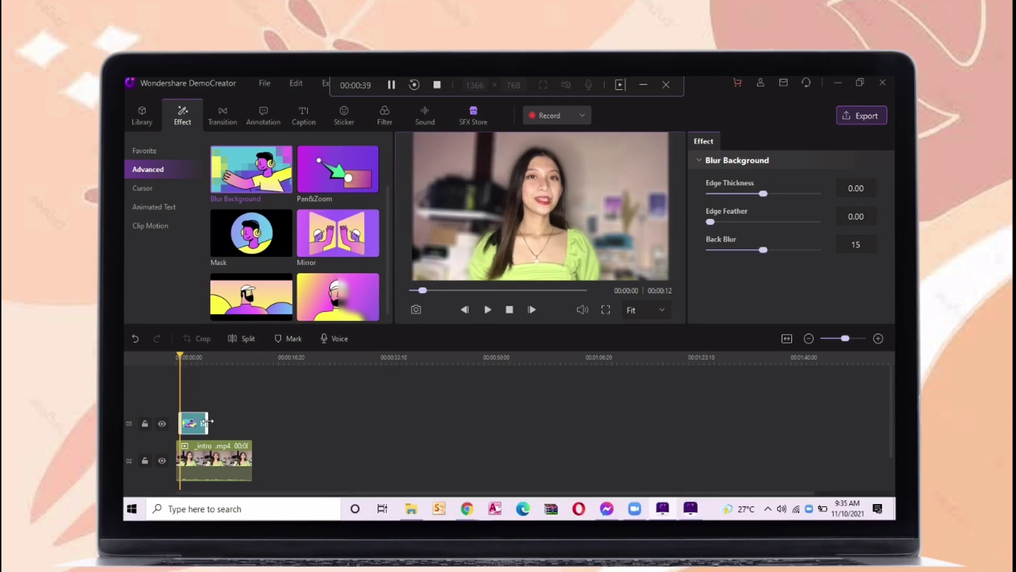
Preview Cinema Aspect 21:9, swap it for Mosaic, and reposition the mosaic patch.
left_click_drag(206, 421, 262, 422)
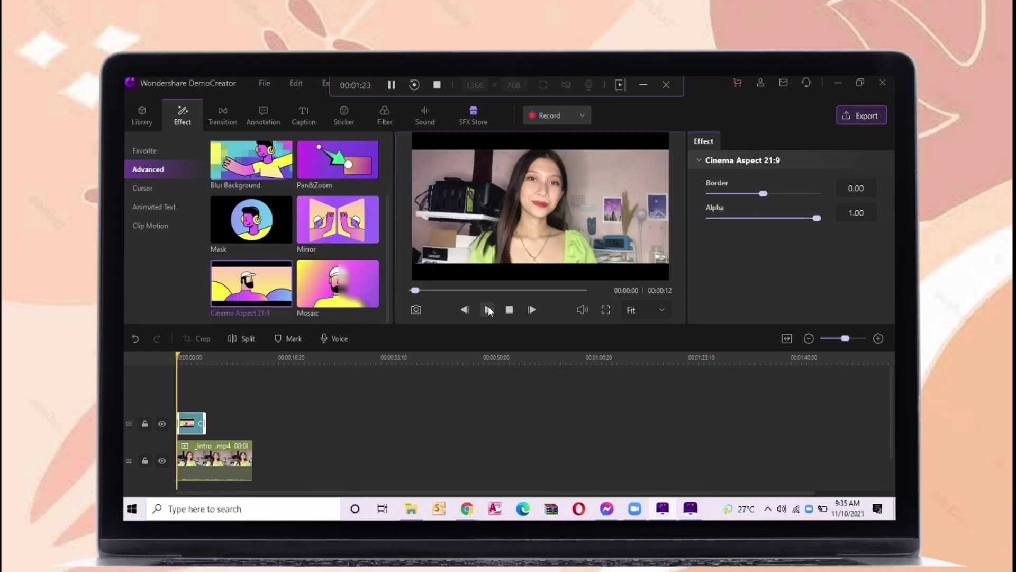
left_click(488, 309)
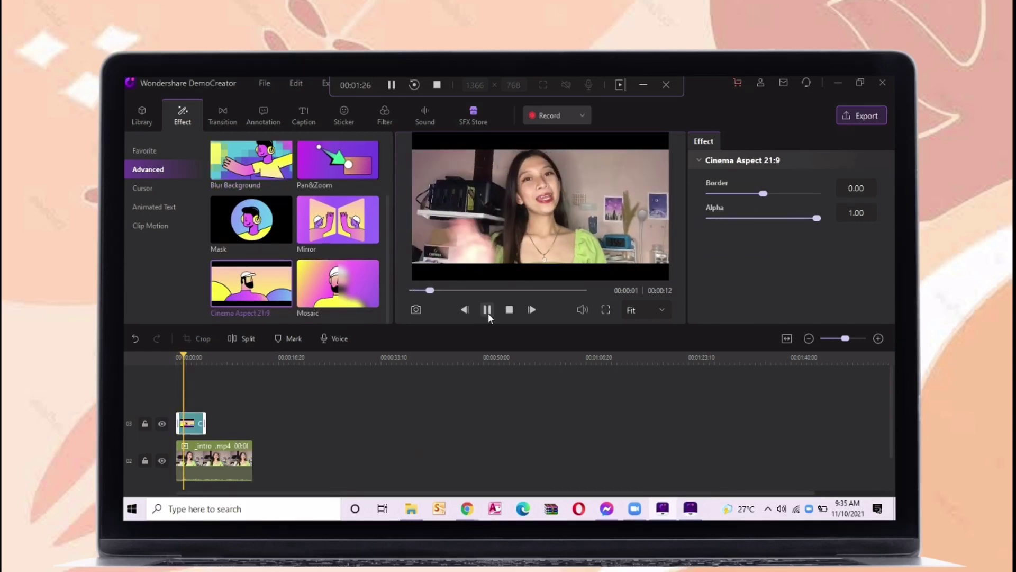
left_click(487, 312)
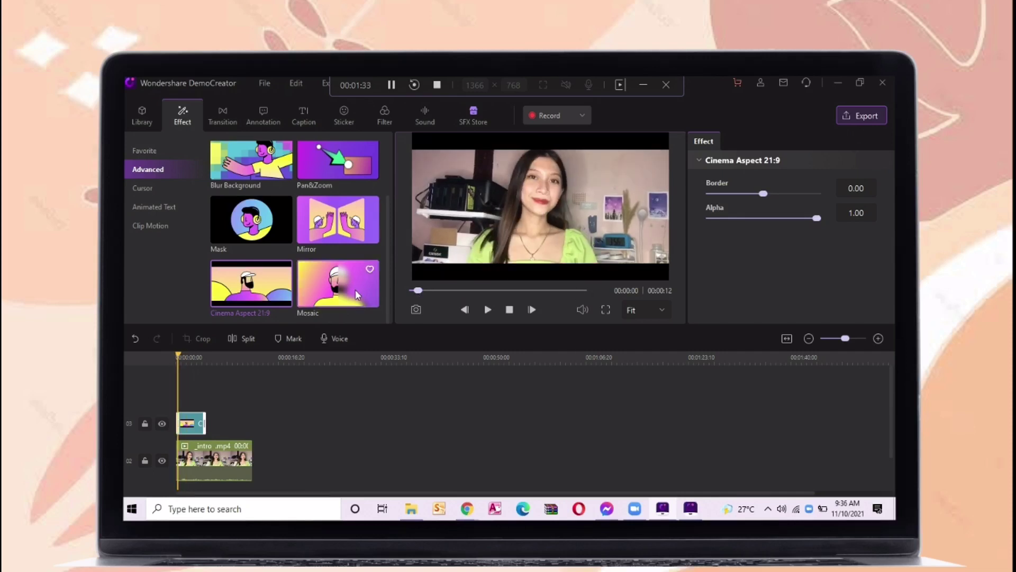
left_click(329, 295)
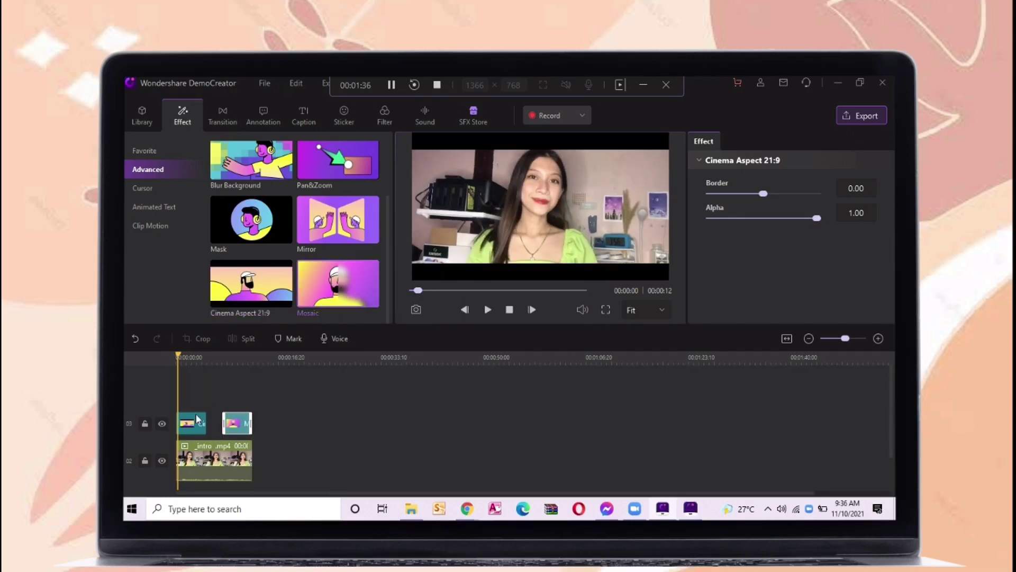
left_click(199, 429)
key("space")
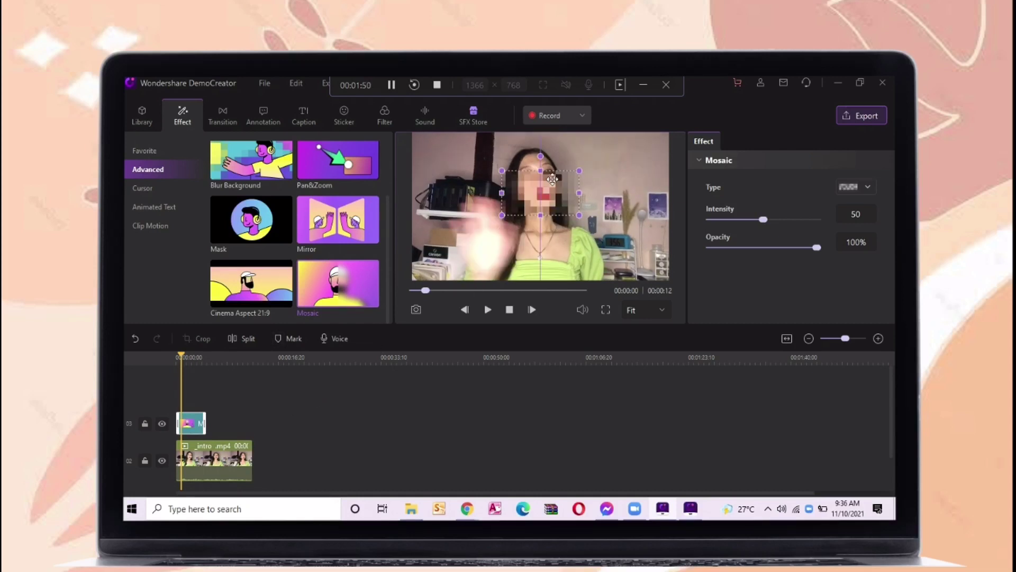
left_click_drag(528, 194, 625, 242)
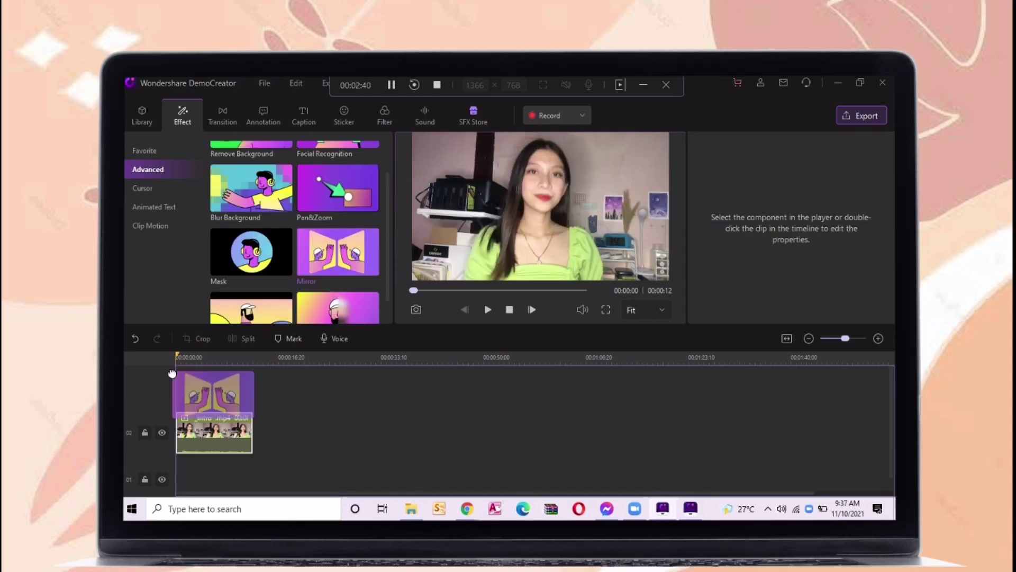
left_click_drag(182, 389, 196, 418)
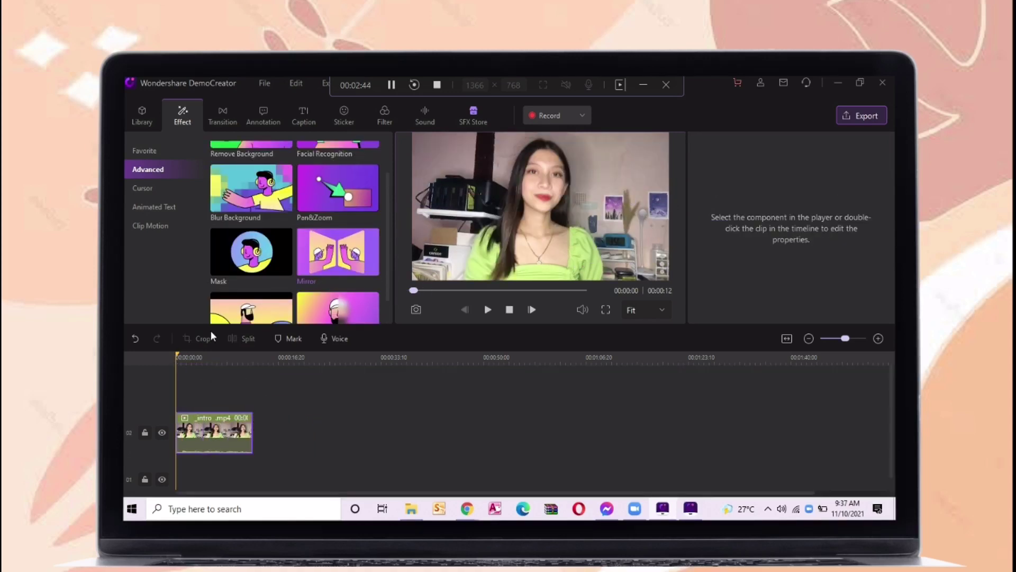
Drop Facial Recognition onto the intro clip to black out the room, then rewind.
left_click(488, 309)
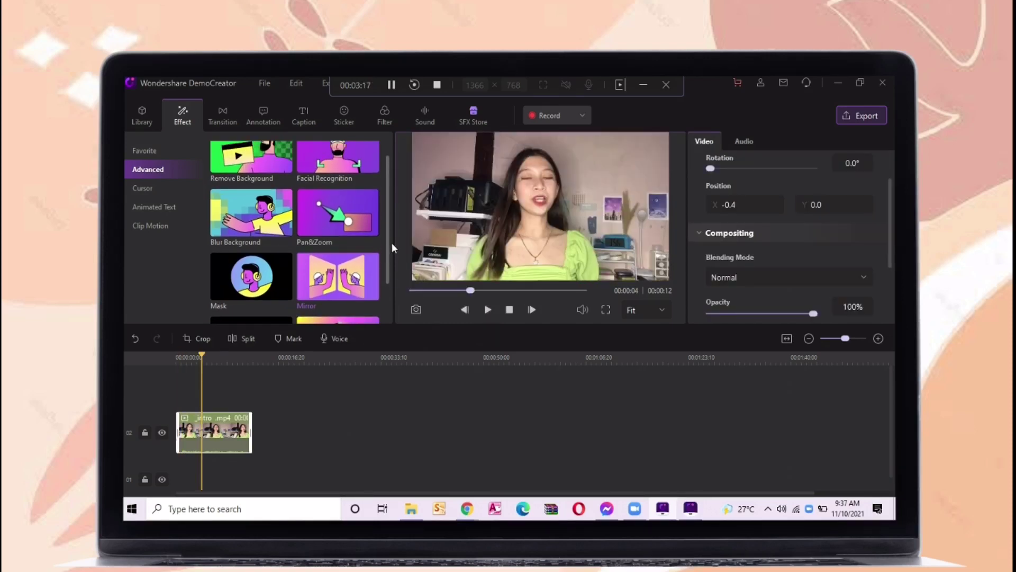
left_click_drag(328, 156, 187, 413)
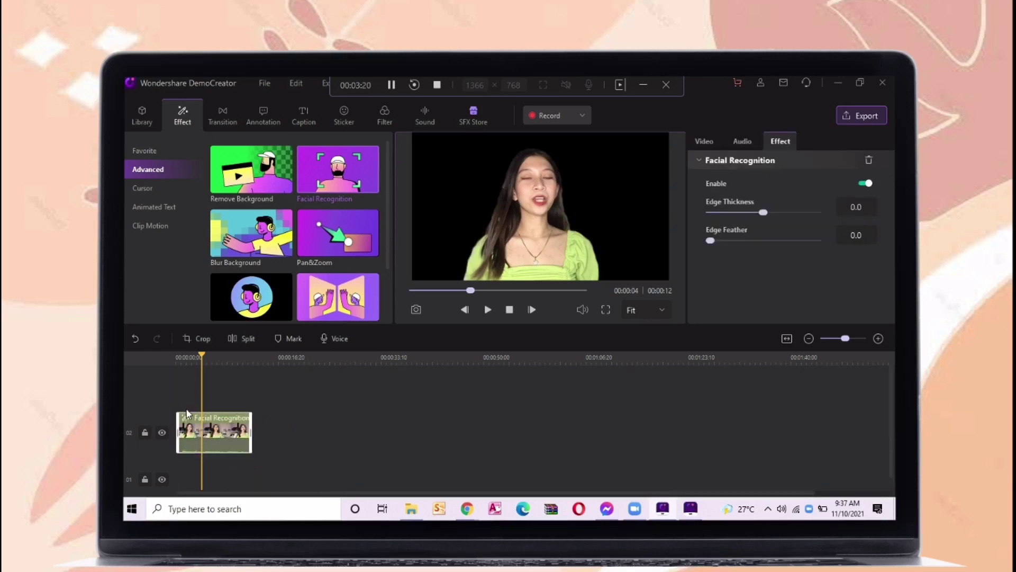
left_click(433, 293)
left_click(415, 292)
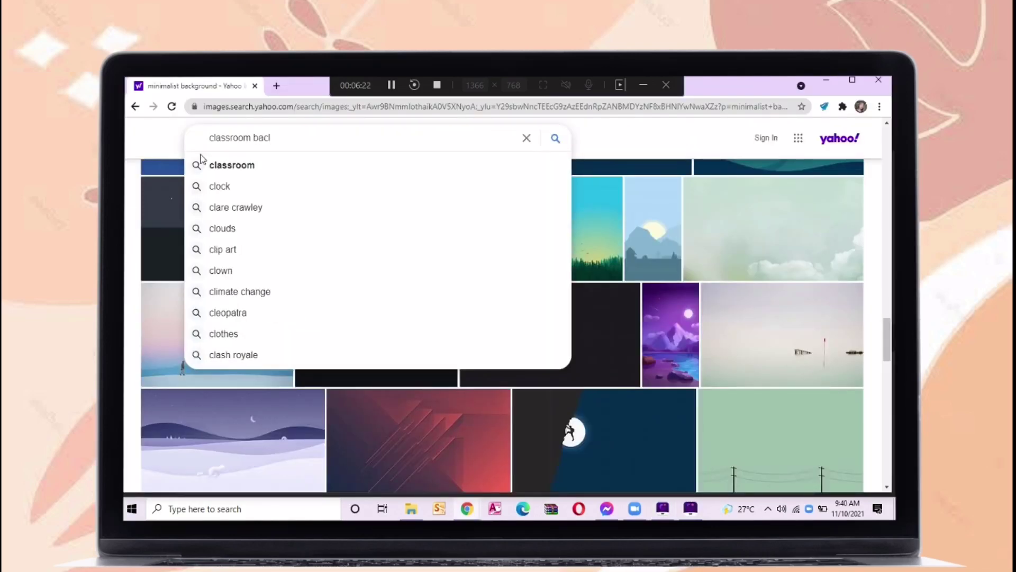
Search Yahoo Images for 'classroom background'.
type("kground")
key("Return")
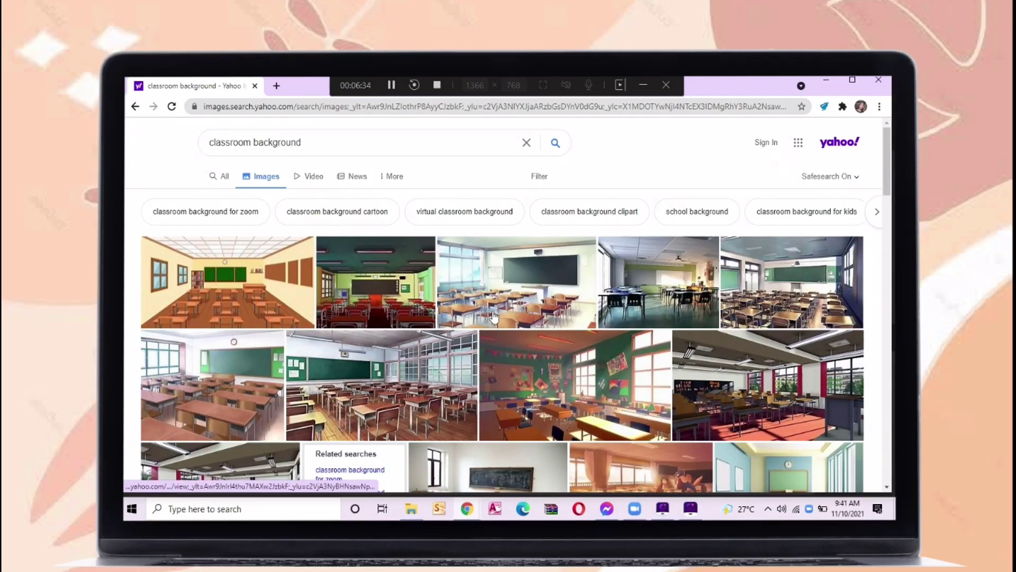
Import the downloaded classroom picture into the DemoCreator media library.
left_click(518, 289)
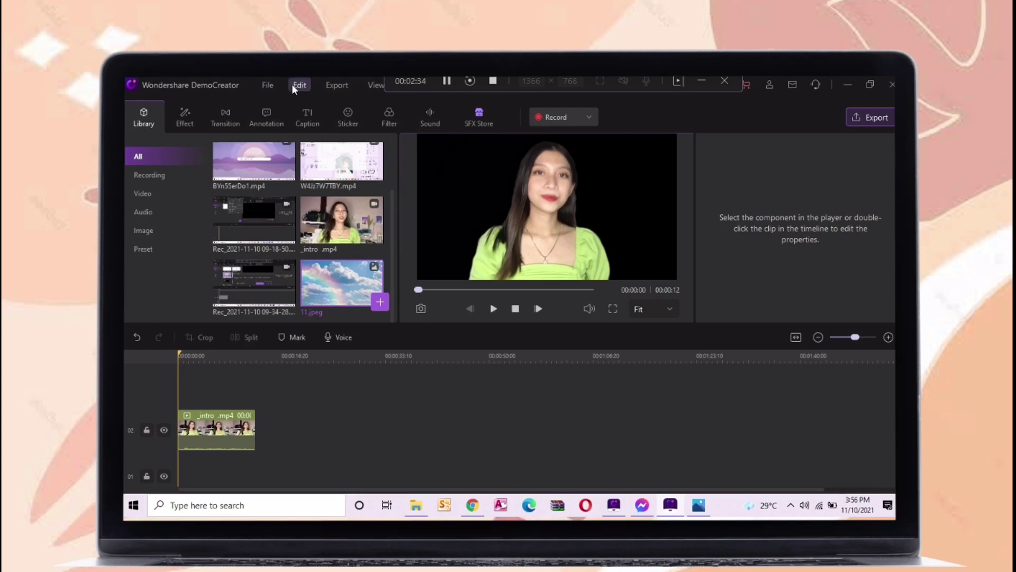
left_click(271, 85)
left_click(299, 170)
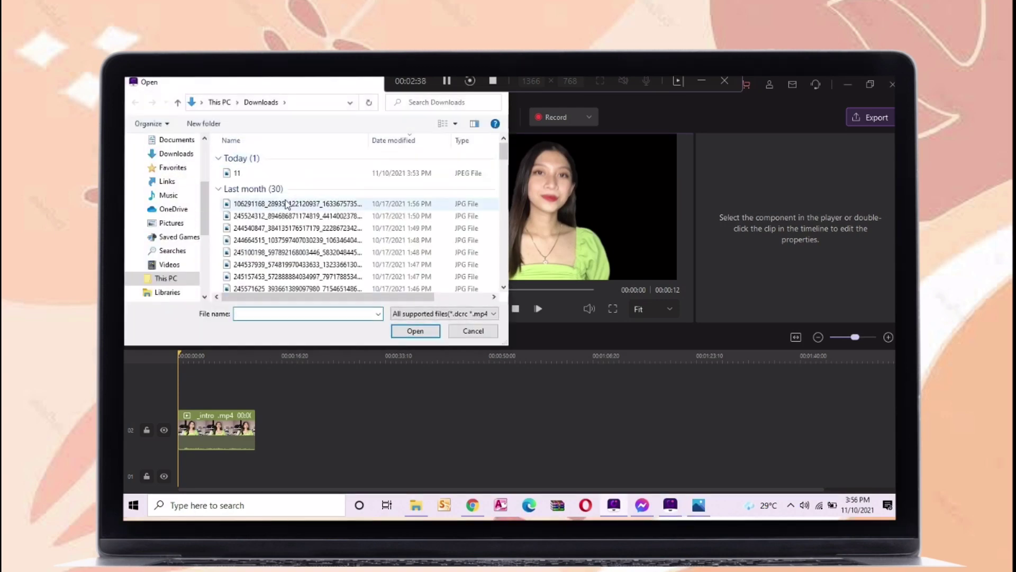
double_click(339, 173)
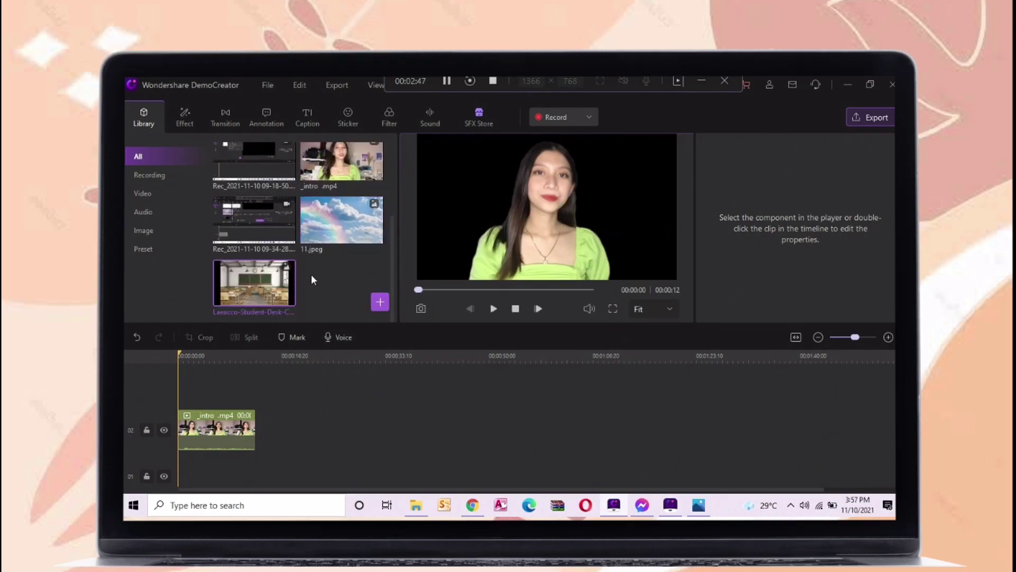
Put the classroom image on the lower track and enlarge it to 254% behind the person.
left_click_drag(262, 281, 178, 439)
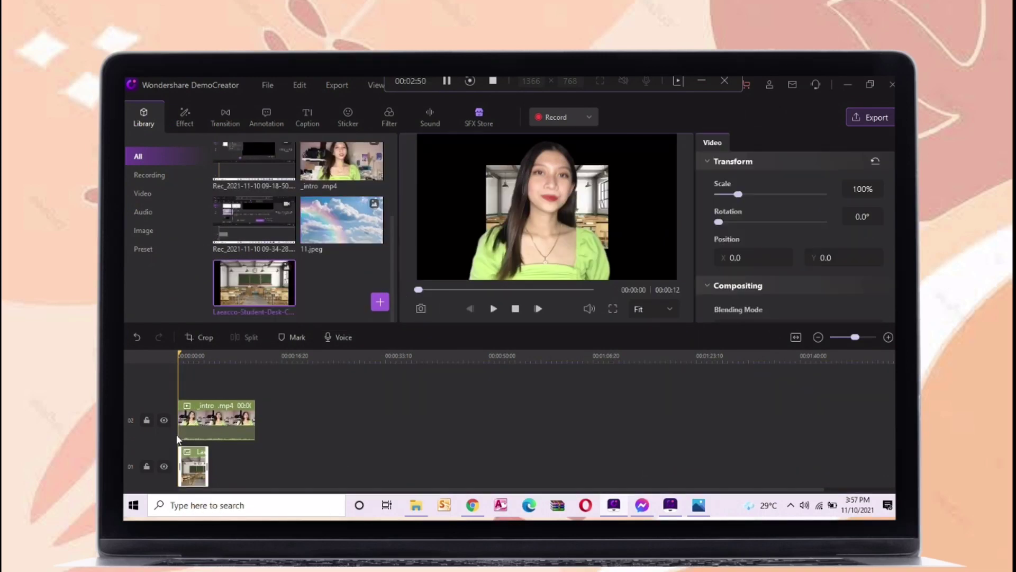
left_click(595, 197)
left_click(203, 449)
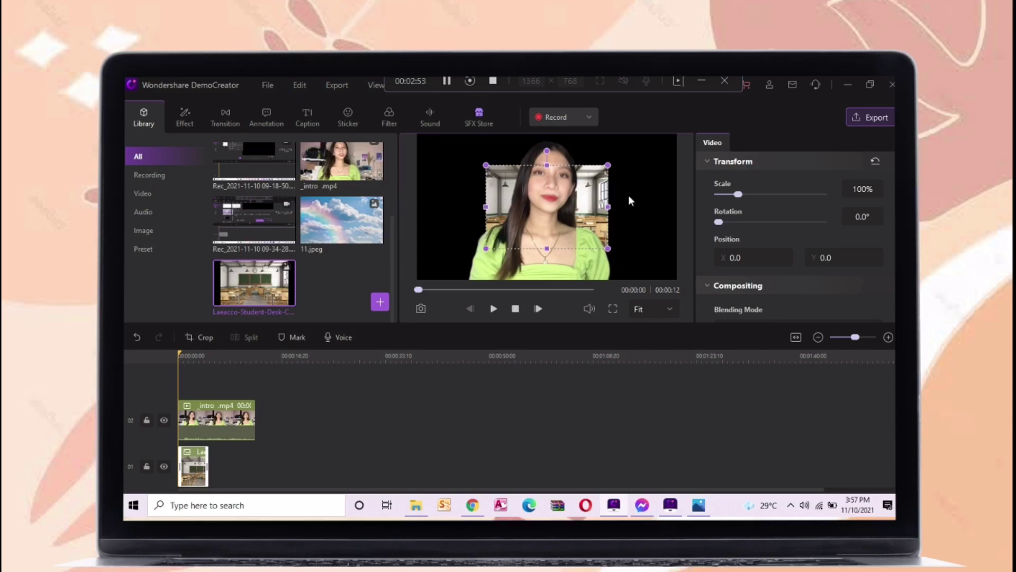
left_click_drag(615, 154, 654, 247)
left_click_drag(446, 161, 448, 116)
Drag the Blur Background effect onto a new track over the intro clip.
left_click(492, 308)
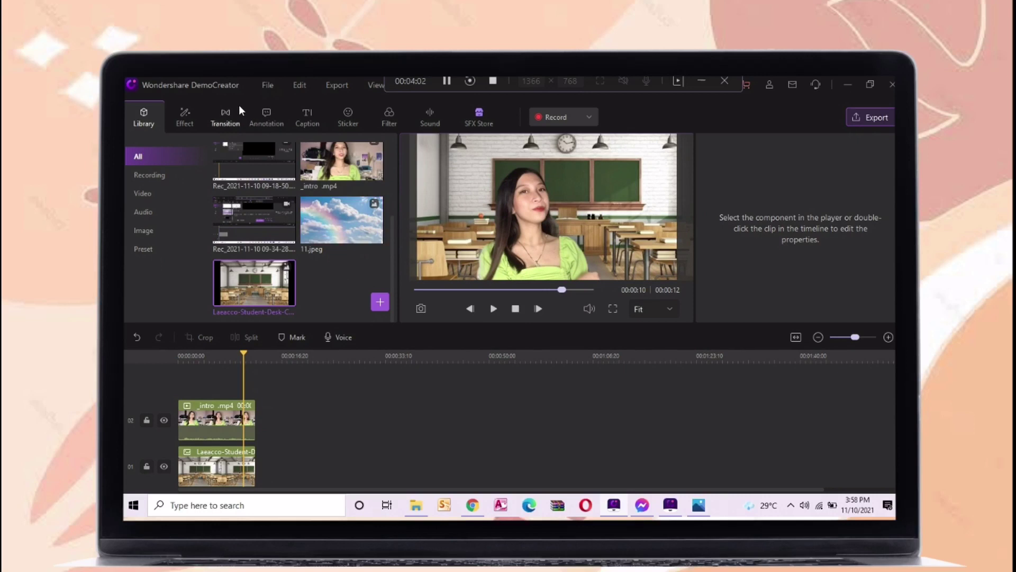
left_click(232, 113)
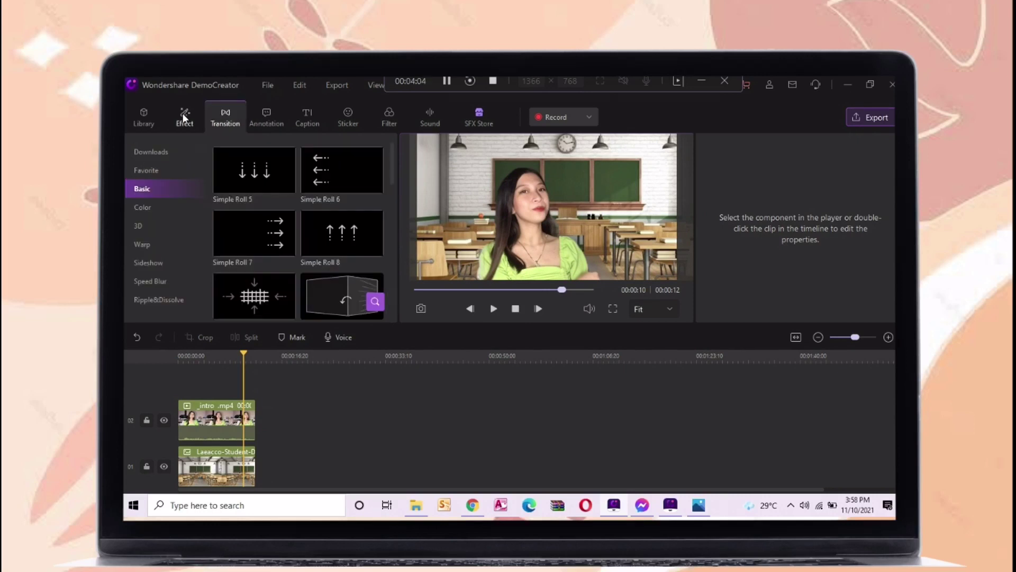
left_click(185, 117)
left_click_drag(389, 234, 392, 293)
scroll(249, 154, "up", 3)
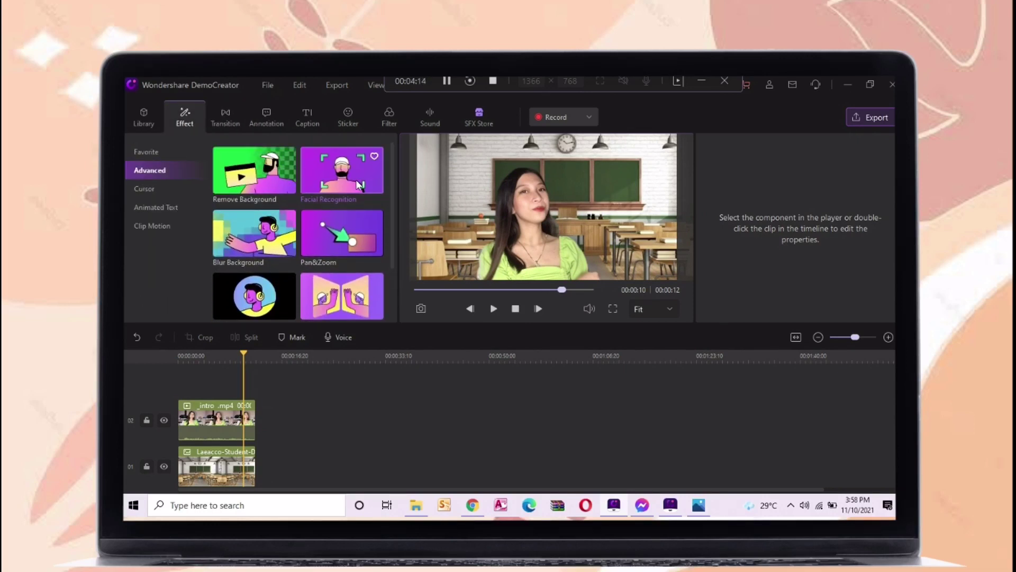
left_click_drag(242, 261, 195, 421)
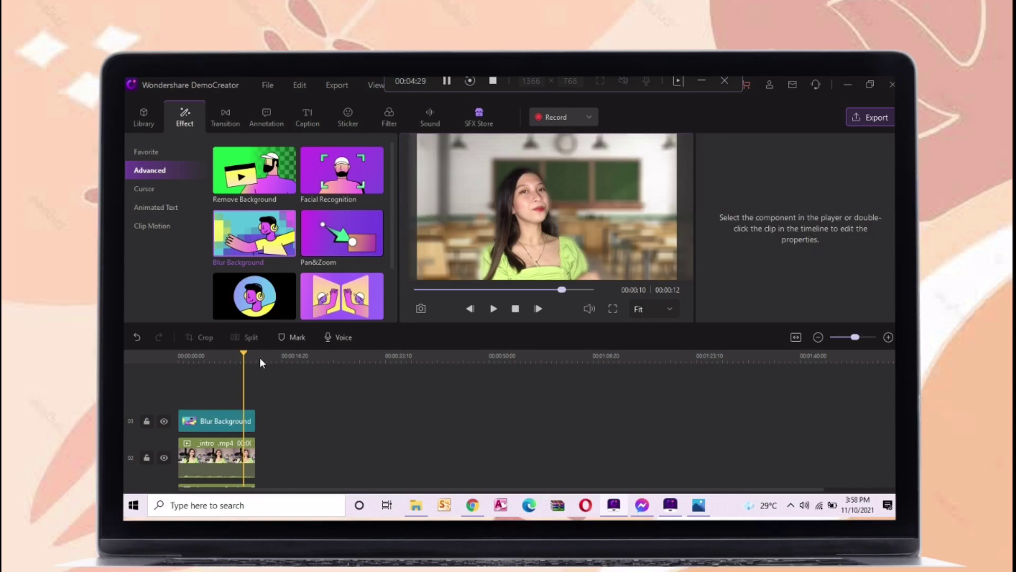
Play the blurred intro from the beginning to check the backdrop, then pause.
left_click(493, 308)
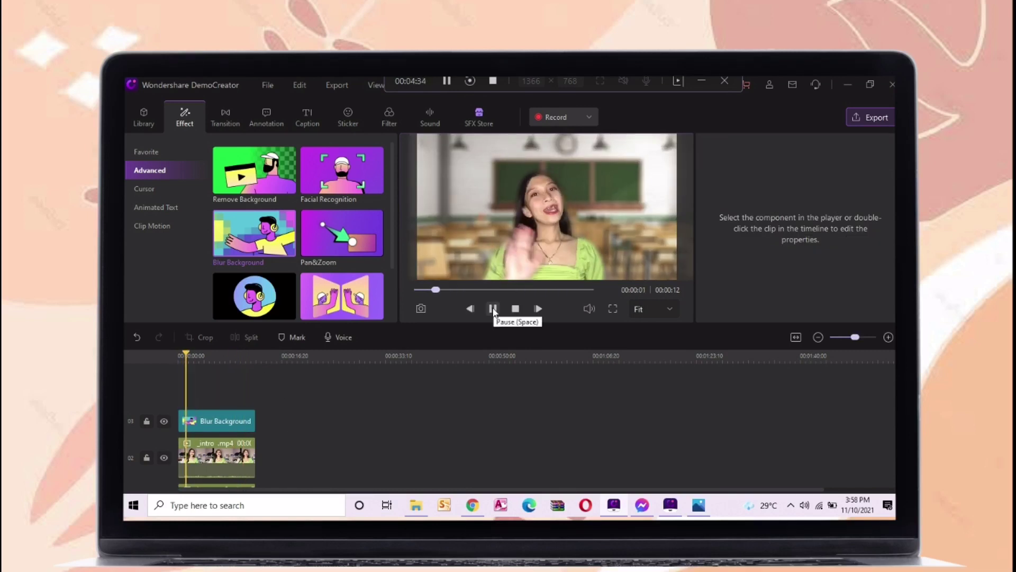
left_click(493, 308)
scroll(389, 255, "down", 2)
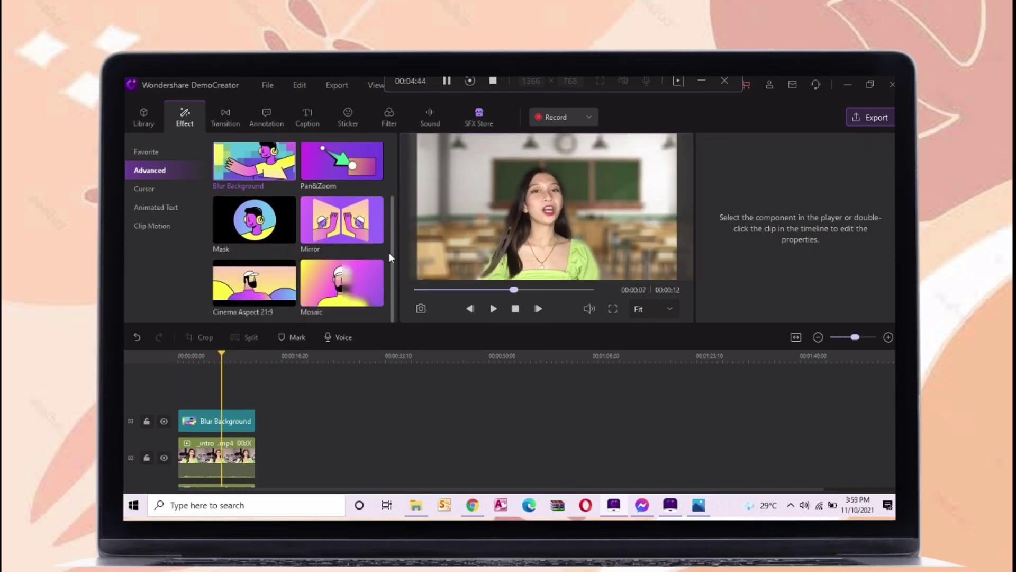
scroll(322, 276, "up", 2)
Browse the Downloaded, Favourite and Basic transition categories.
left_click(225, 116)
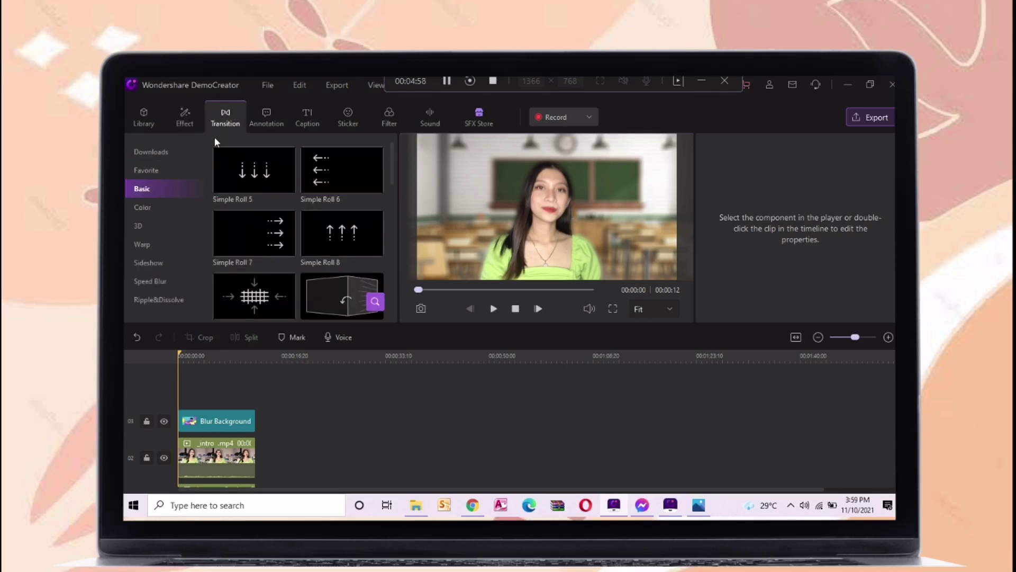
left_click(150, 152)
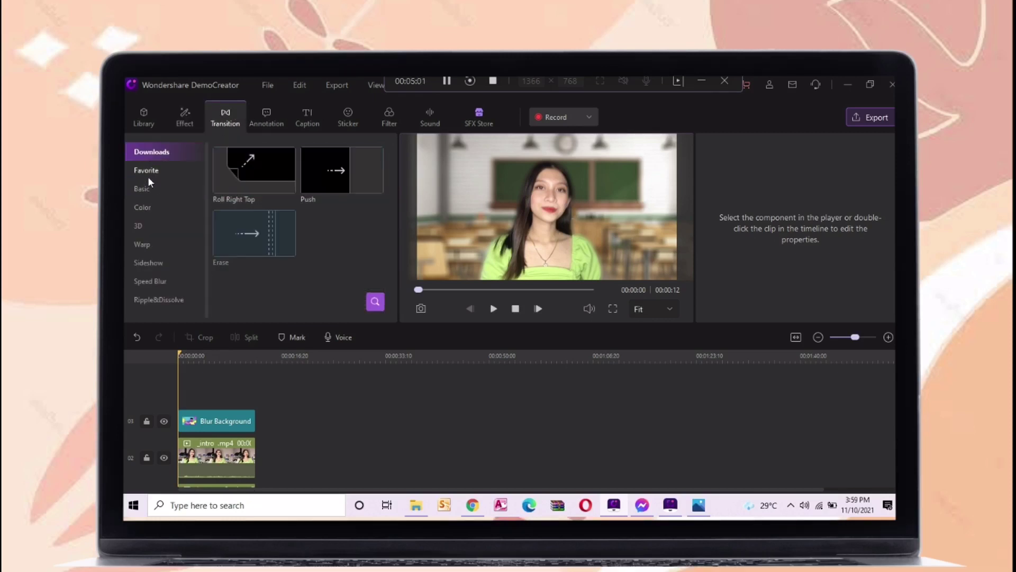
left_click(147, 170)
left_click(151, 189)
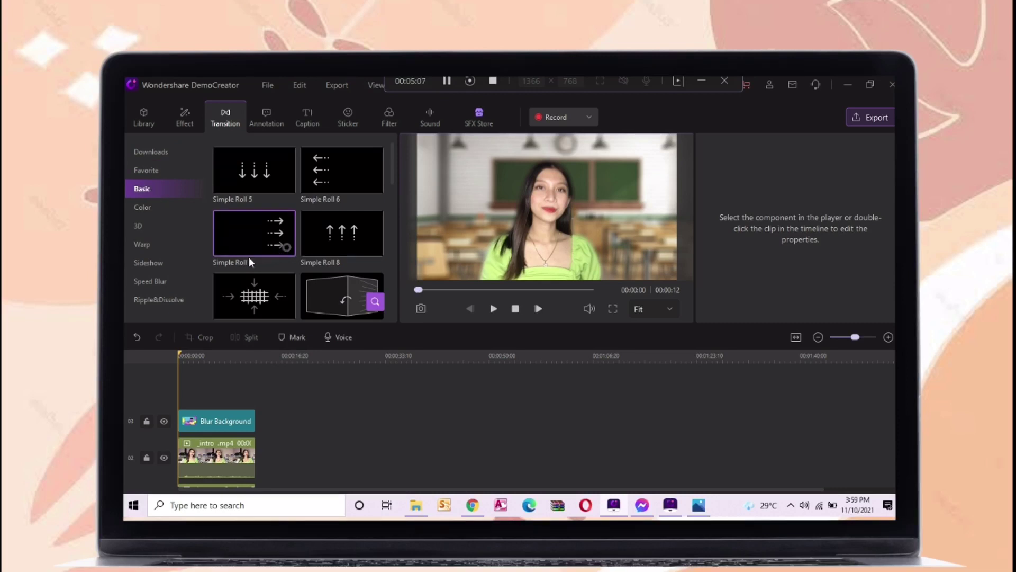
mouse_move(274, 228)
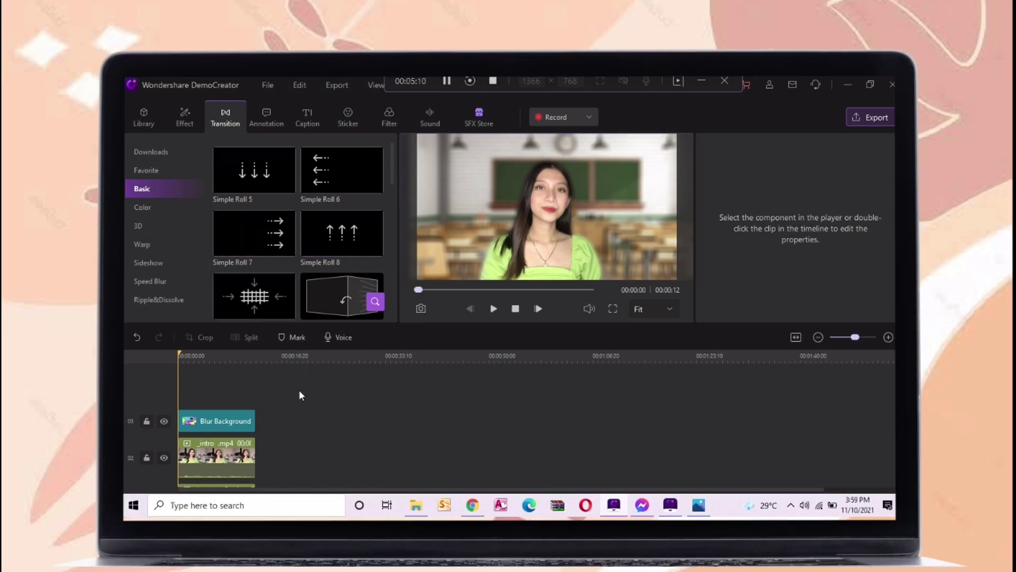
Place the Laeacco-Student-Desk classroom image on the timeline after the intro clip.
left_click(143, 116)
left_click_drag(254, 282, 259, 434)
left_click_drag(260, 434, 259, 435)
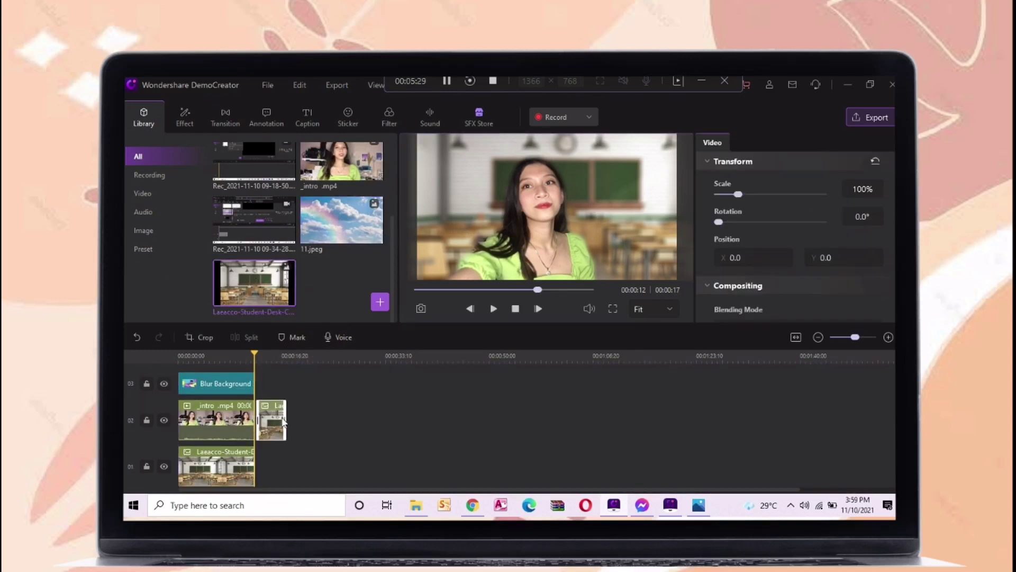
Preview the Simple Roll 5 transition, then switch to the Color transitions.
left_click(225, 117)
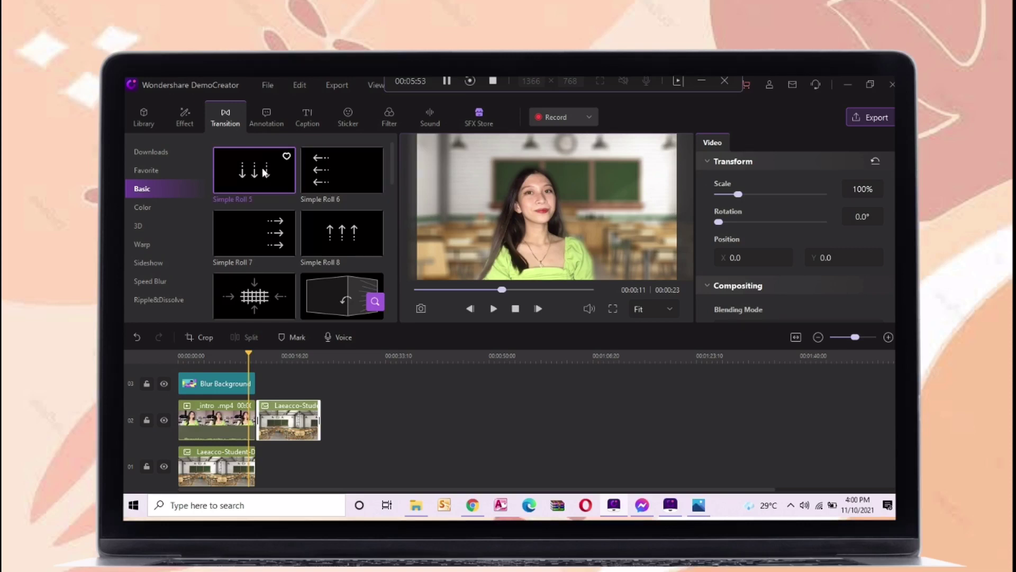
double_click(230, 167)
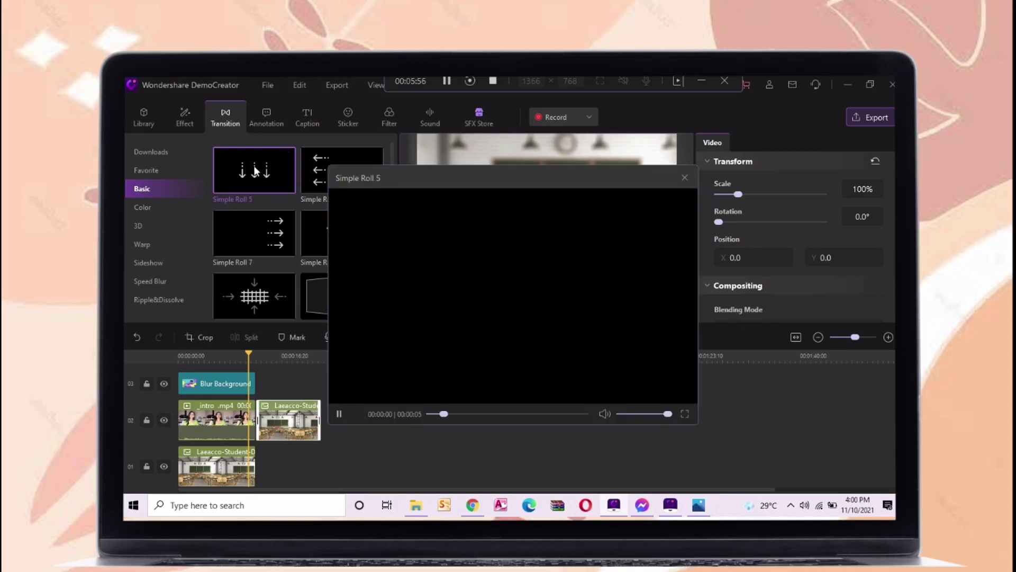
left_click(684, 177)
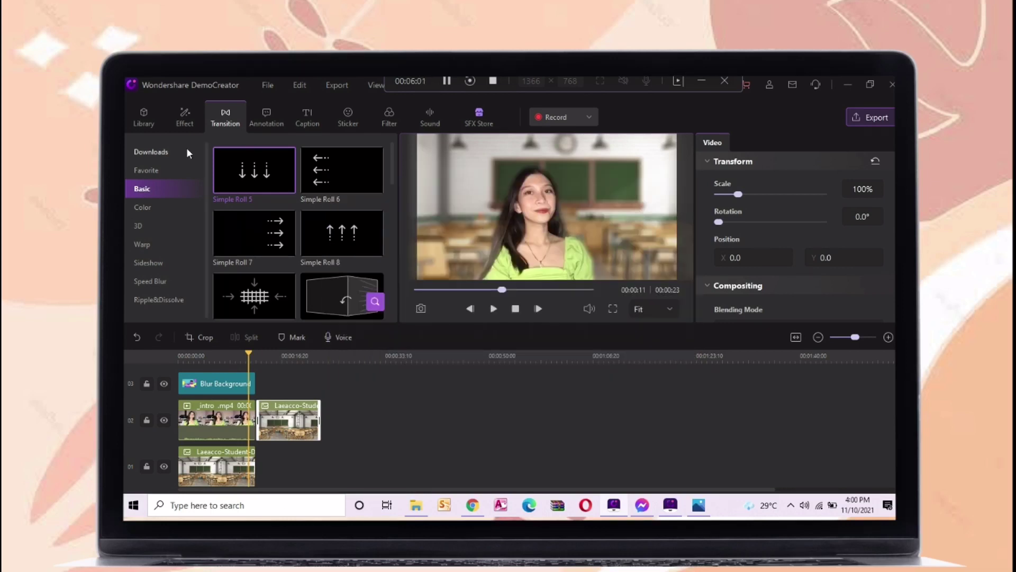
left_click(140, 208)
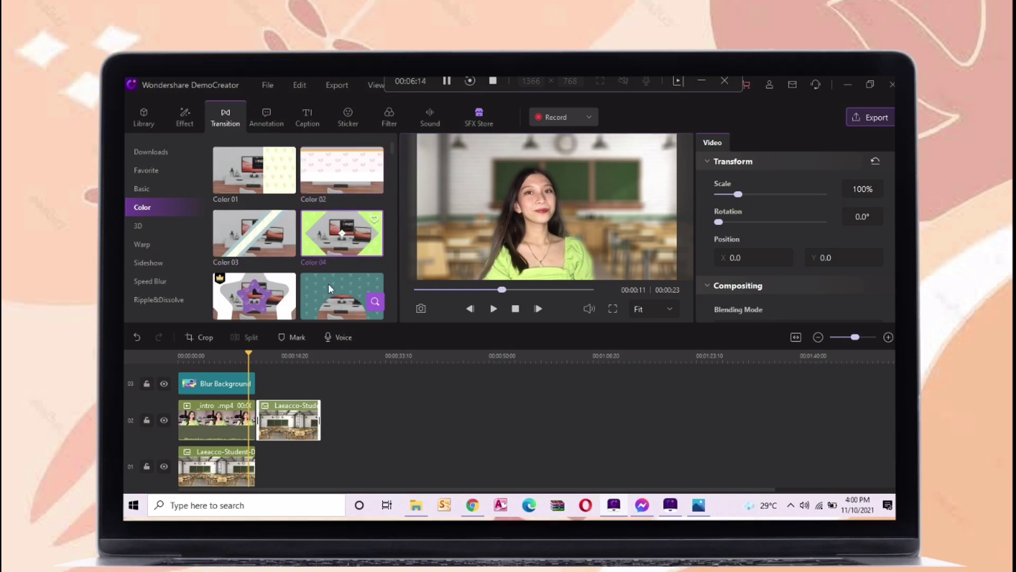
Insert Color 04 between the intro clip and classroom image, then play through it.
left_click_drag(326, 233, 261, 407)
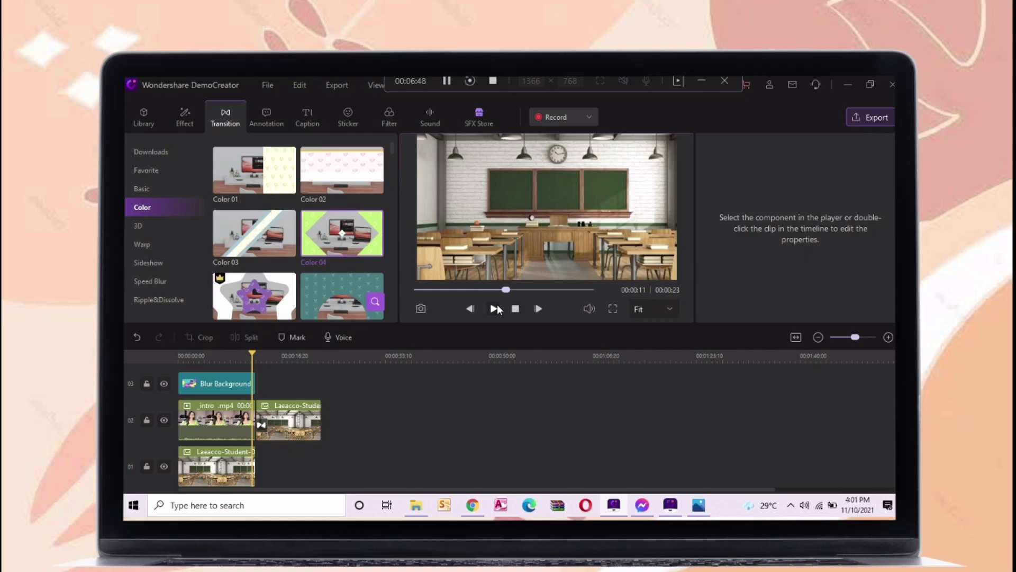
left_click(494, 309)
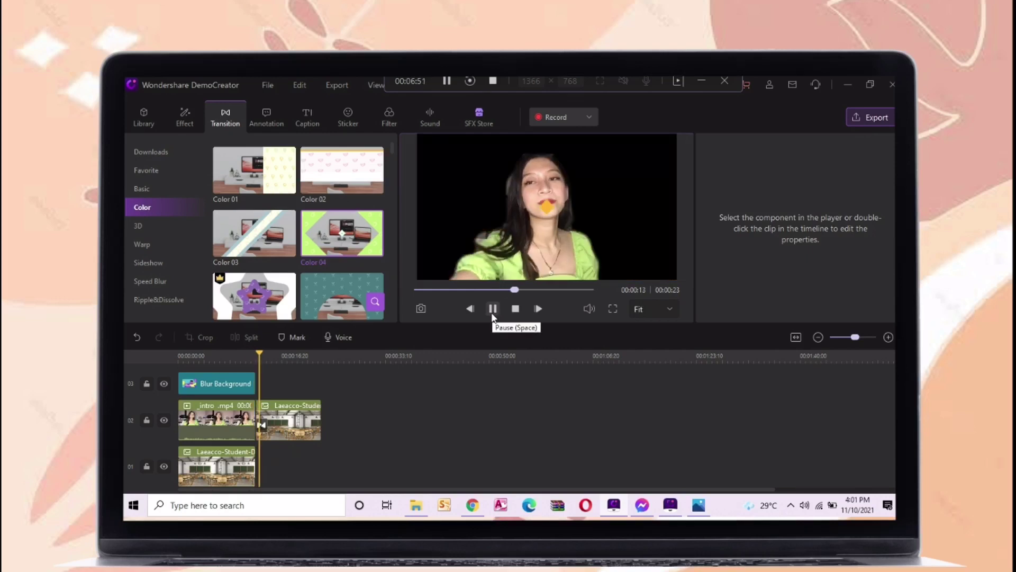
left_click(494, 313)
left_click(493, 308)
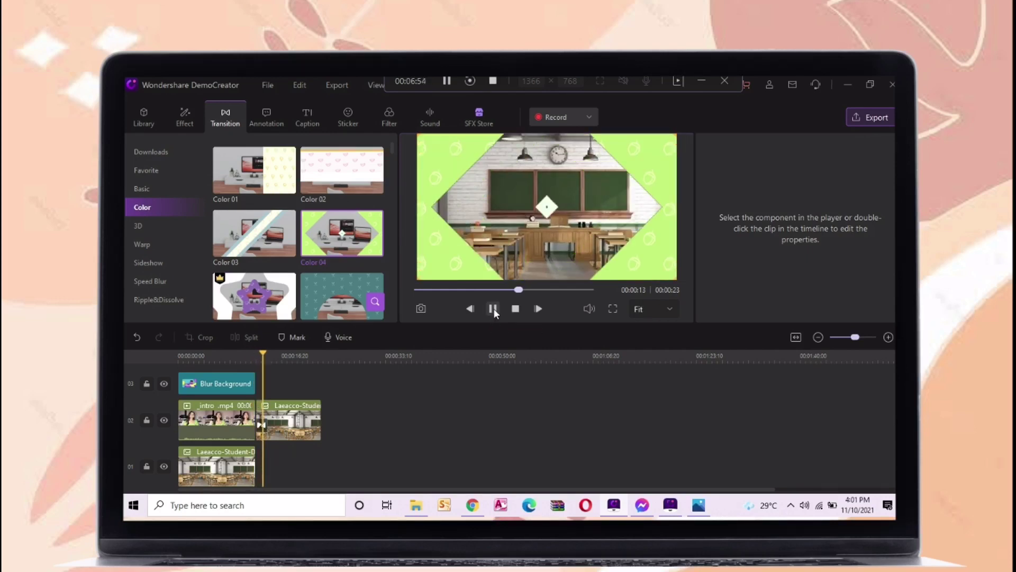
left_click(494, 309)
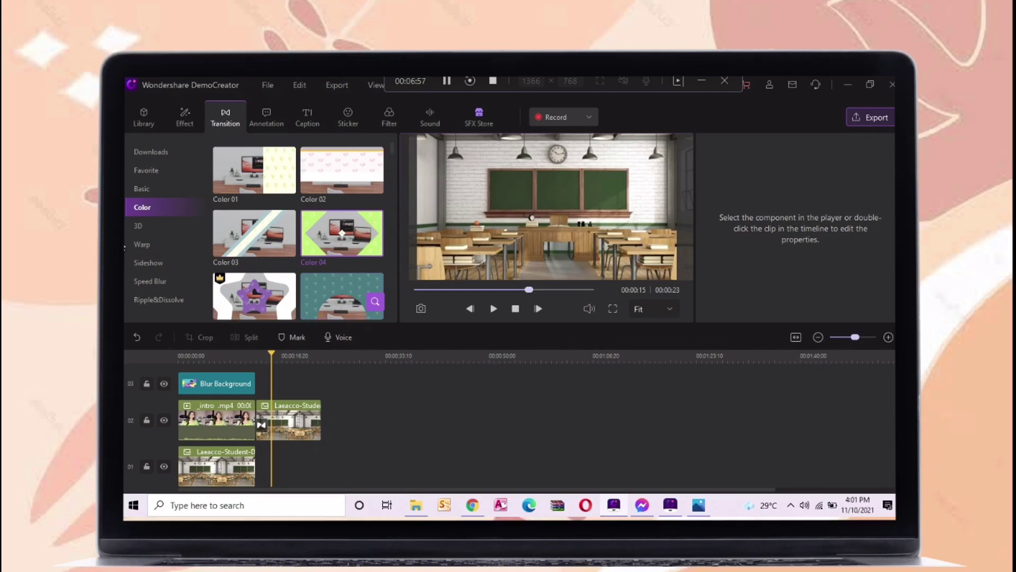
Browse the 3D, Speed Blur and Ripple&Dissolve transitions, previewing Pixels In.
left_click(140, 227)
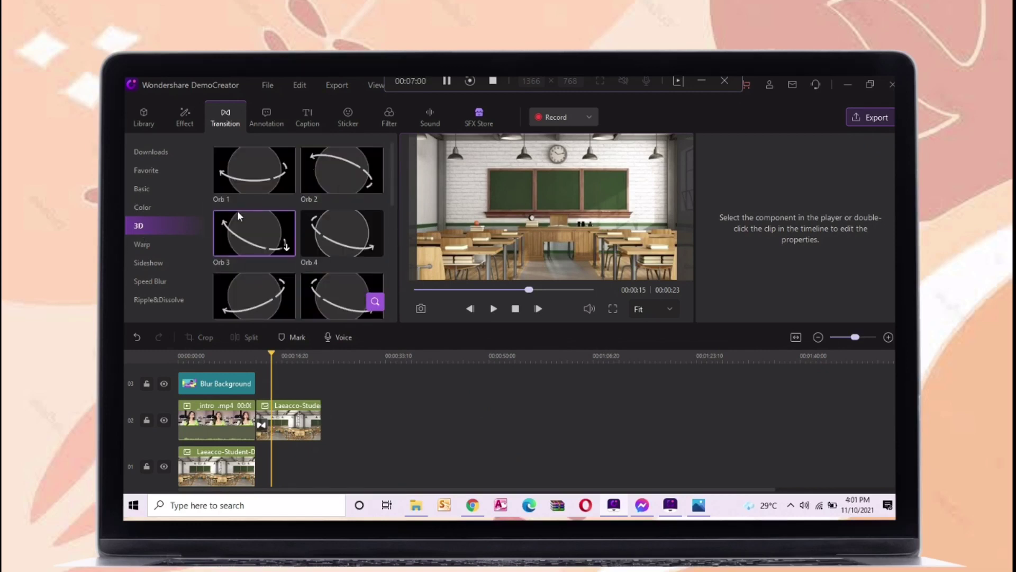
left_click(150, 279)
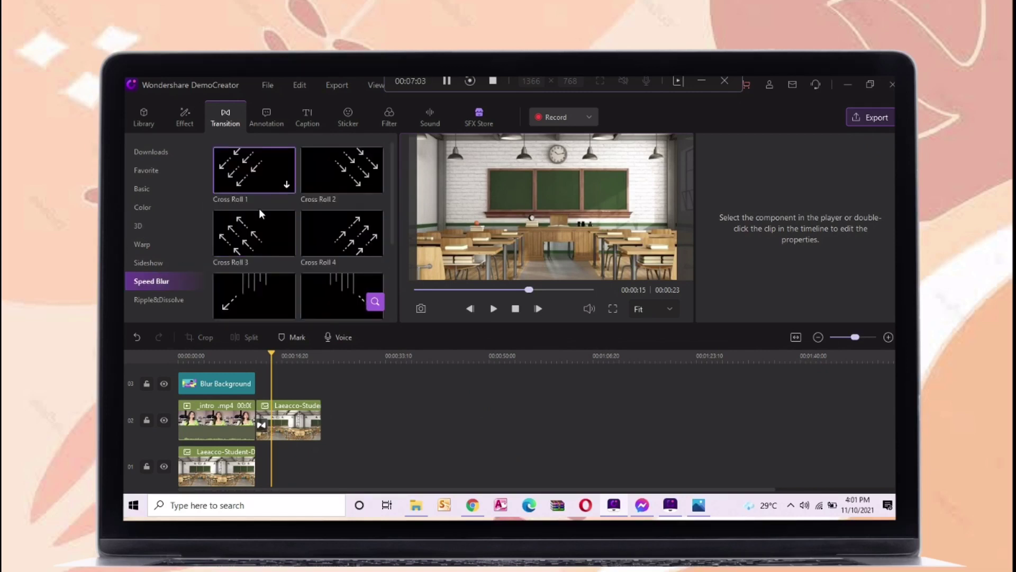
left_click(170, 298)
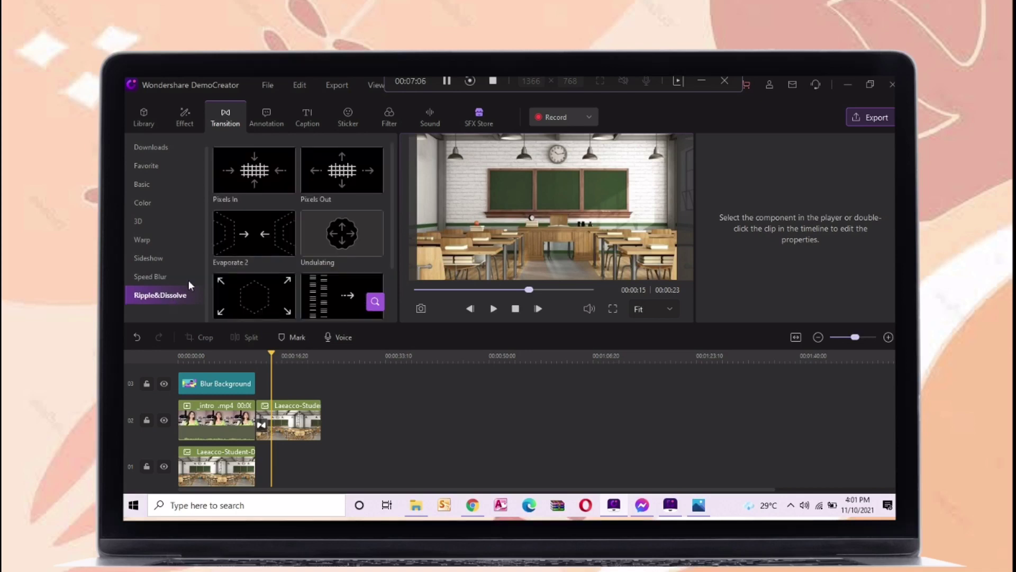
double_click(245, 173)
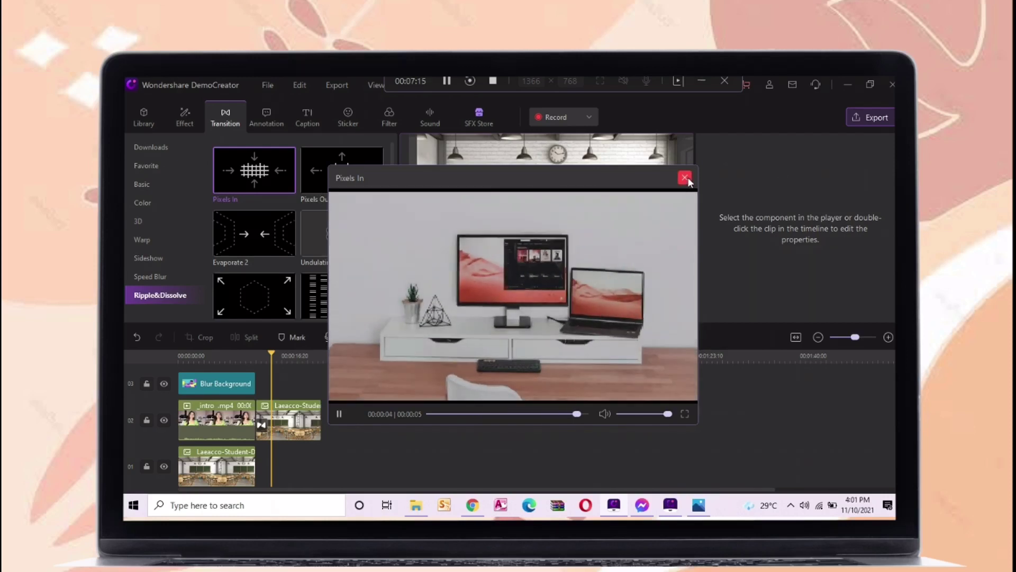
left_click(685, 178)
left_click(155, 257)
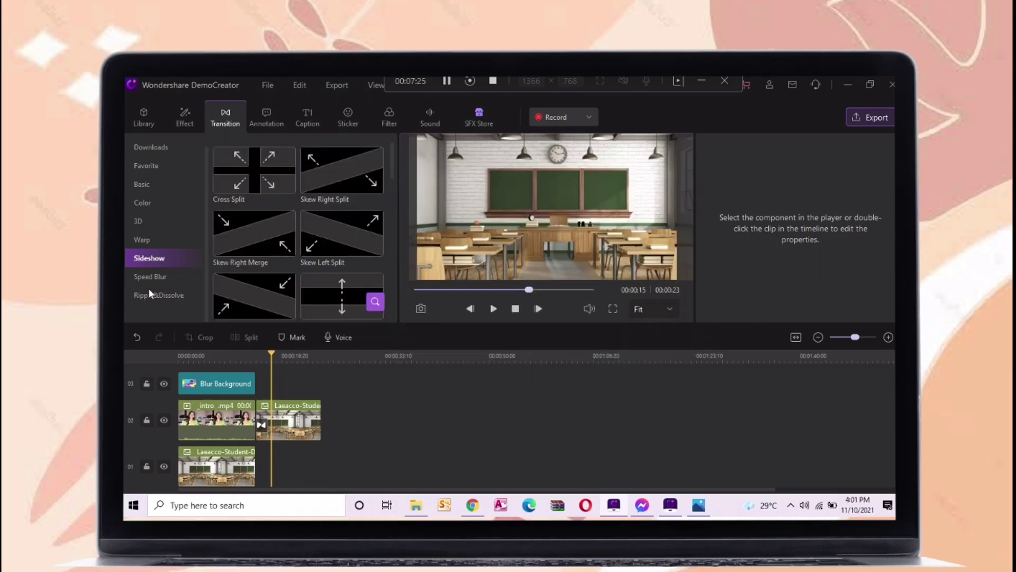
left_click(168, 277)
Add Cross Roll 1 at the intro clip's start, play it from the beginning, then open the SFX Store.
left_click_drag(255, 184, 236, 431)
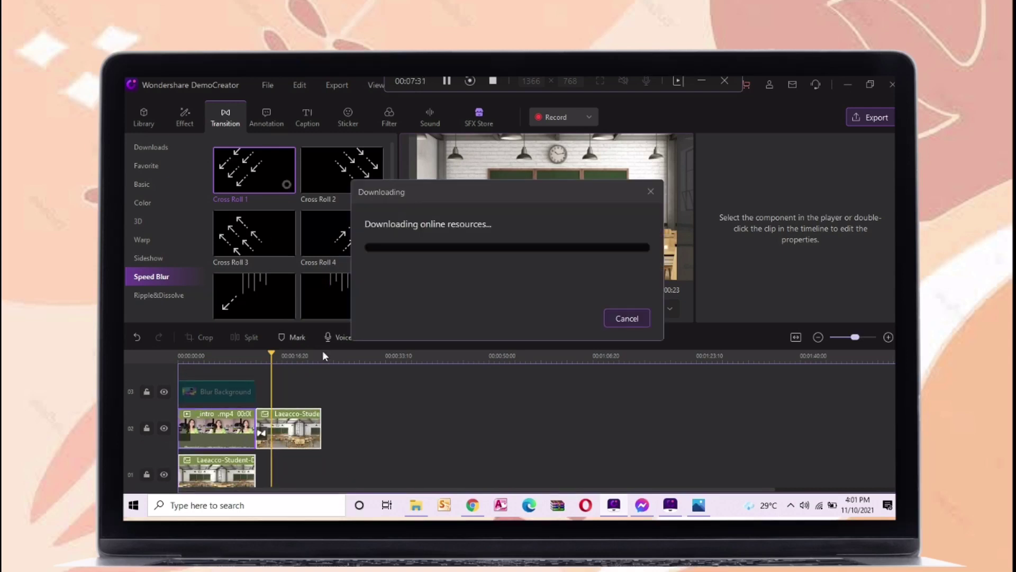
left_click_drag(267, 366, 152, 368)
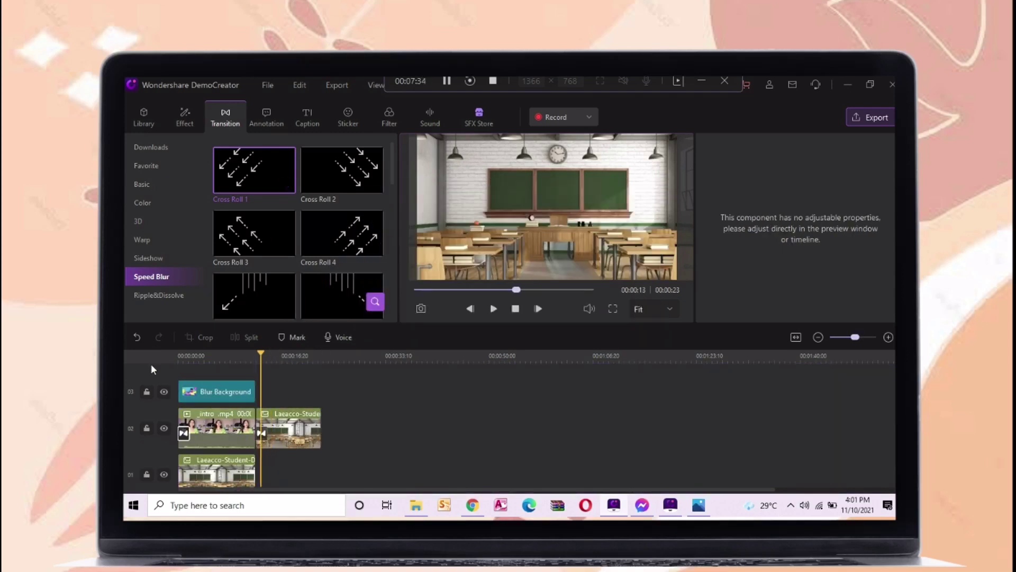
left_click(492, 309)
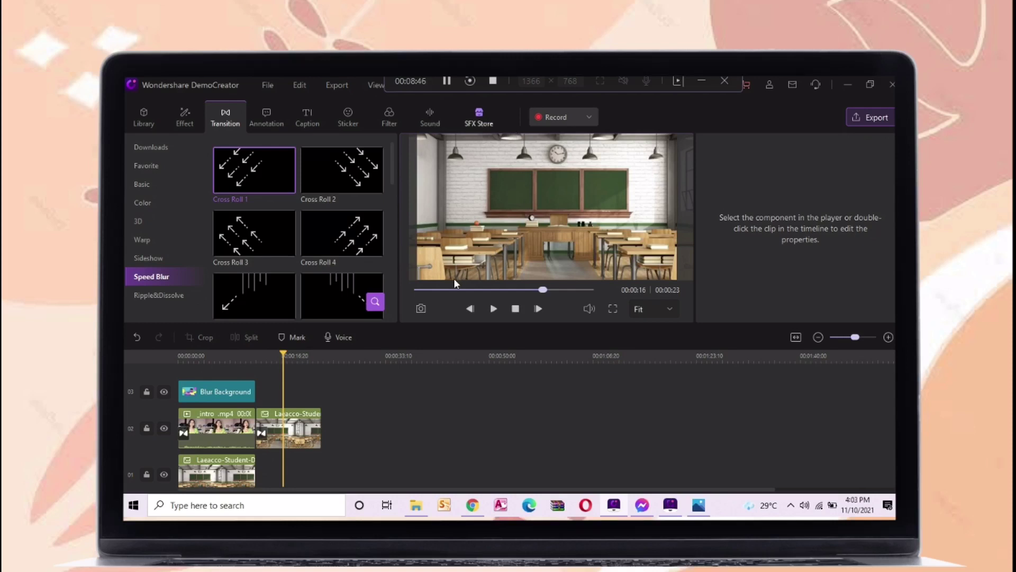
left_click(479, 116)
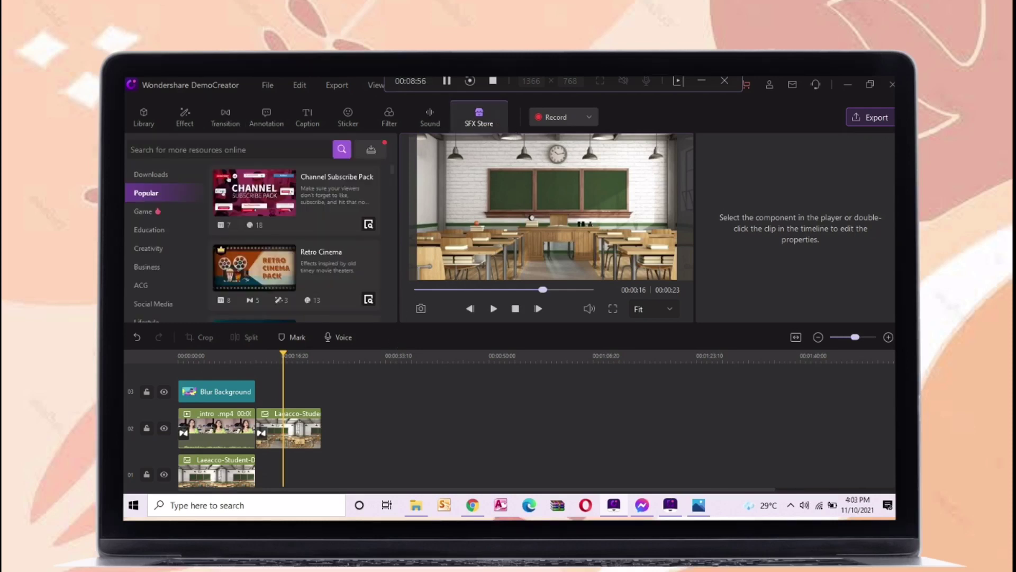
Preview and download the Channel Subscribe Pack, then scroll Downloads to its 7 captions.
left_click(283, 197)
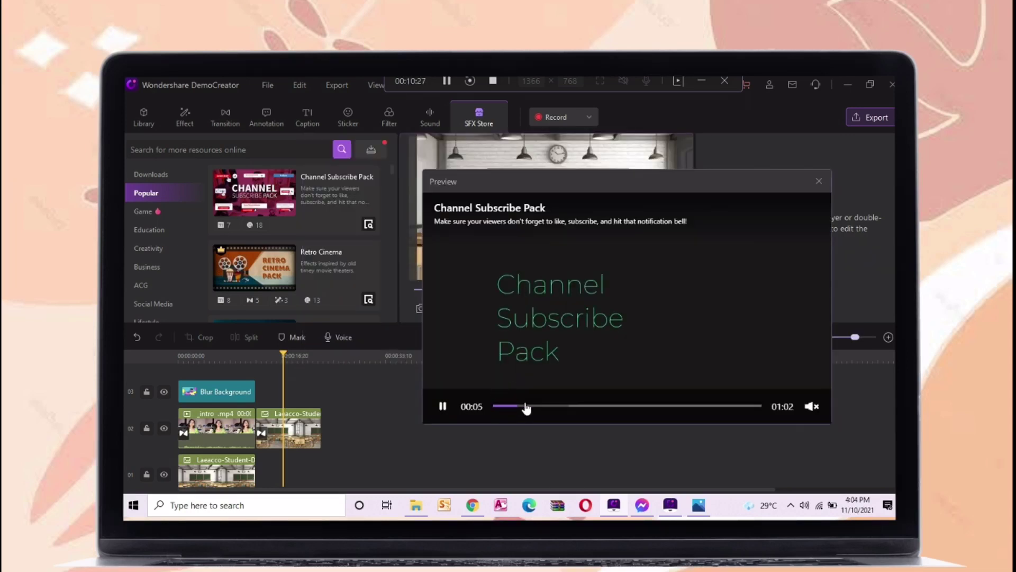
left_click(525, 407)
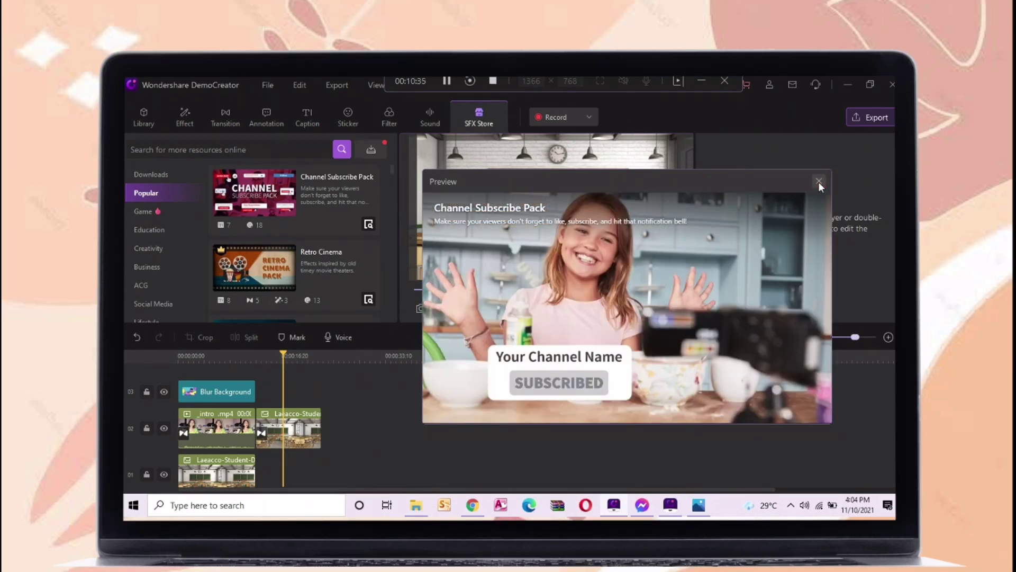
left_click(819, 181)
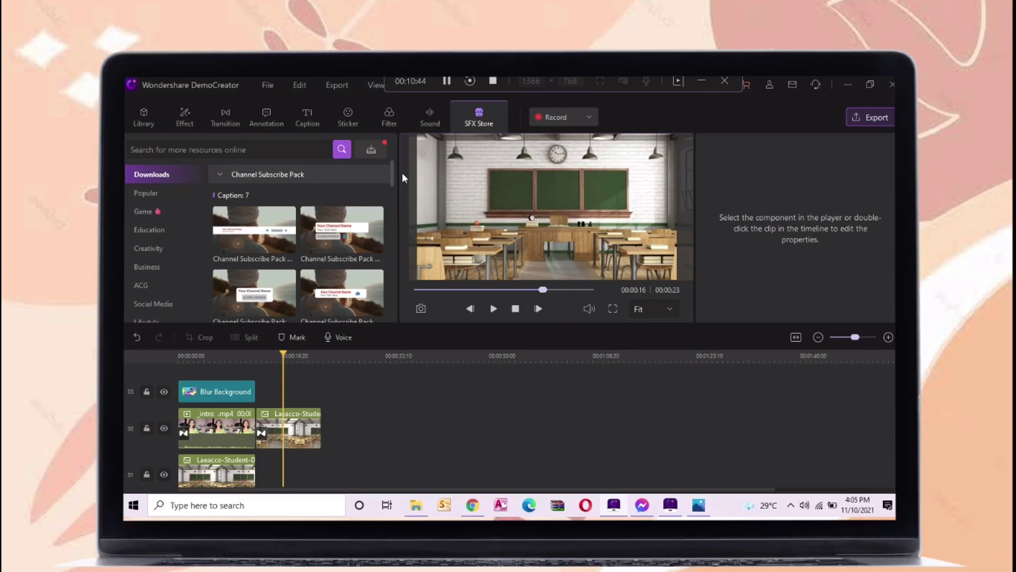
mouse_move(392, 172)
left_mouse_down()
mouse_move(386, 227)
mouse_move(392, 169)
left_mouse_up()
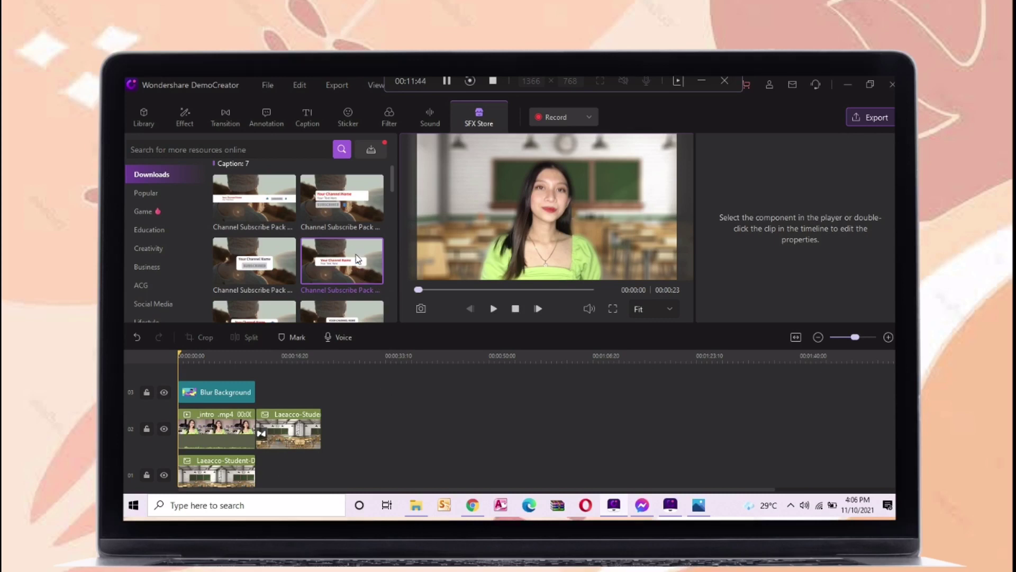
Add the subscribe caption on a new track at the start and move the card lower.
left_click(357, 258)
mouse_move(330, 400)
left_mouse_down()
mouse_move(243, 376)
mouse_move(192, 421)
left_mouse_up()
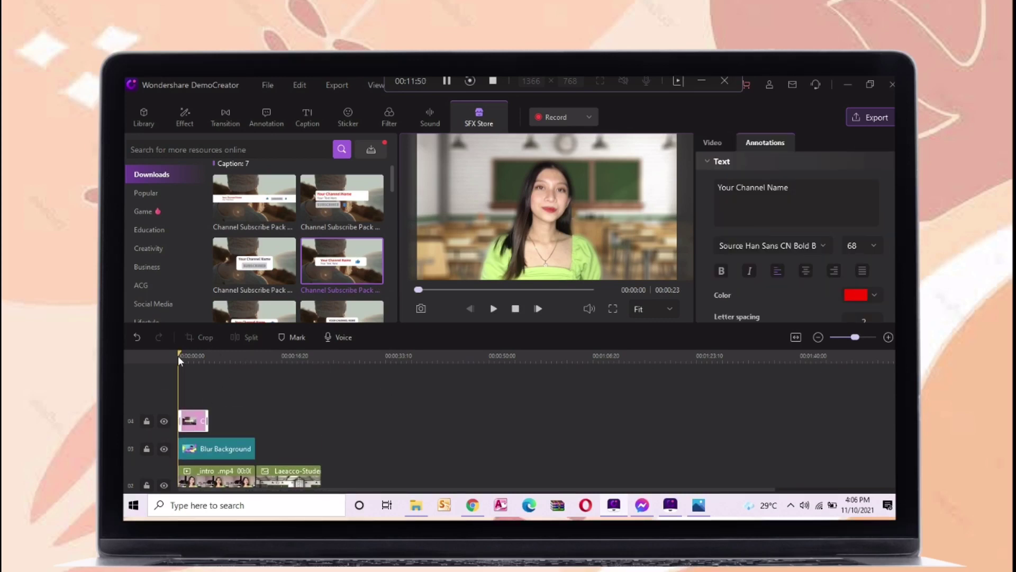
left_click_drag(179, 358, 185, 361)
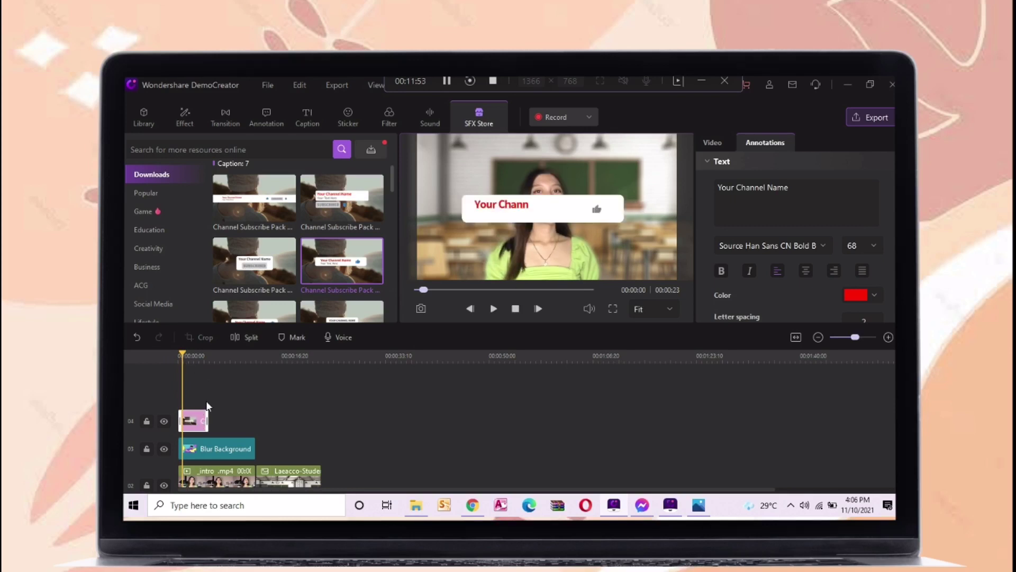
left_click(562, 215)
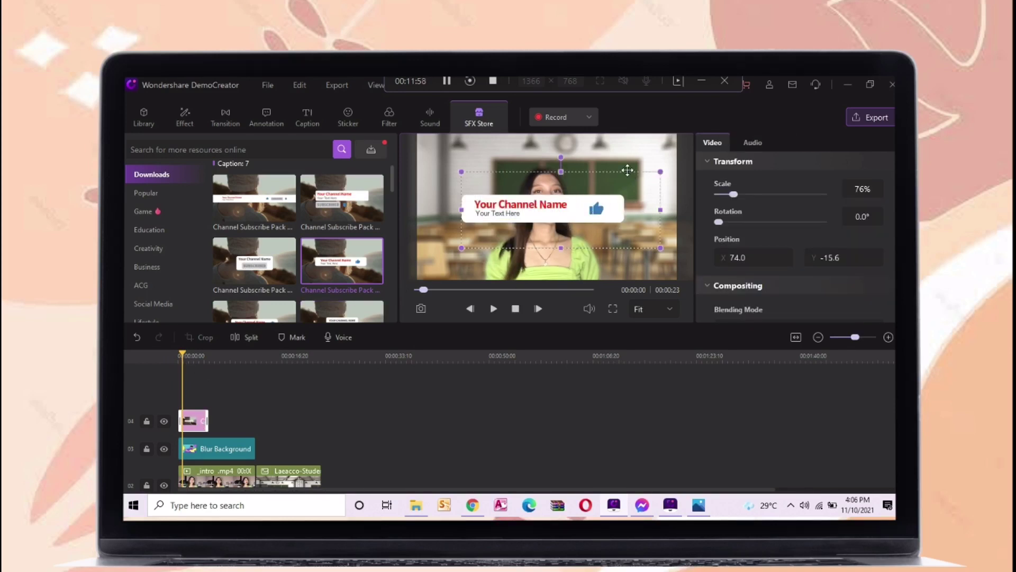
left_click_drag(627, 170, 604, 193)
Replace 'Your Channel Name' with the presenter's full name and delete the 'Your Text Here' line.
double_click(529, 227)
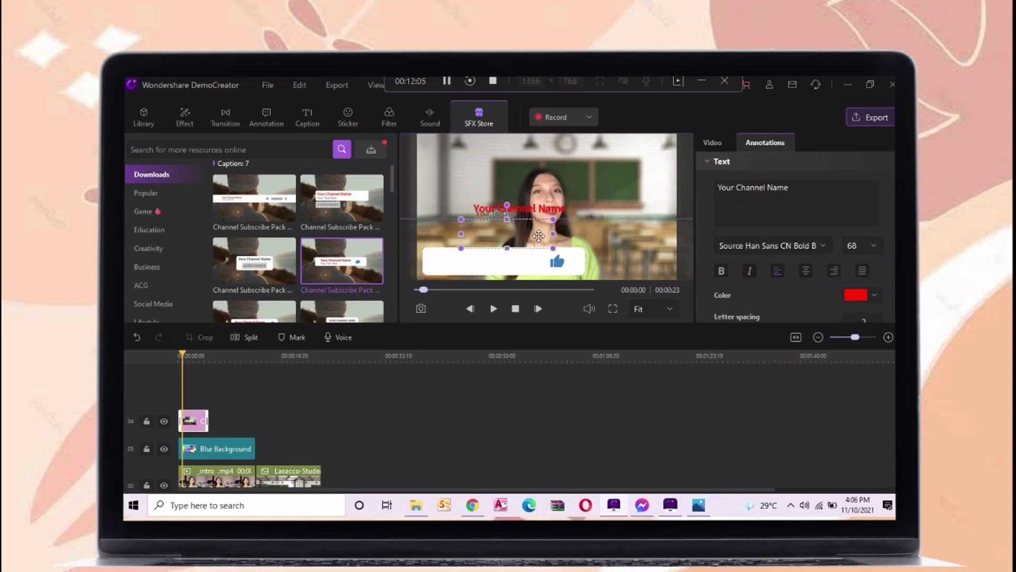
left_click_drag(511, 245, 511, 241)
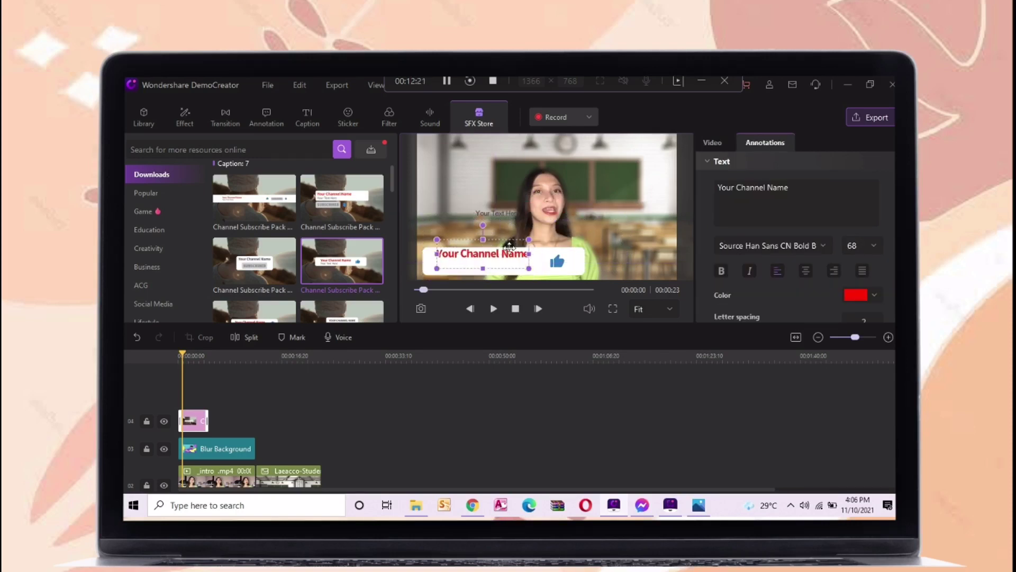
left_click_drag(208, 358, 189, 361)
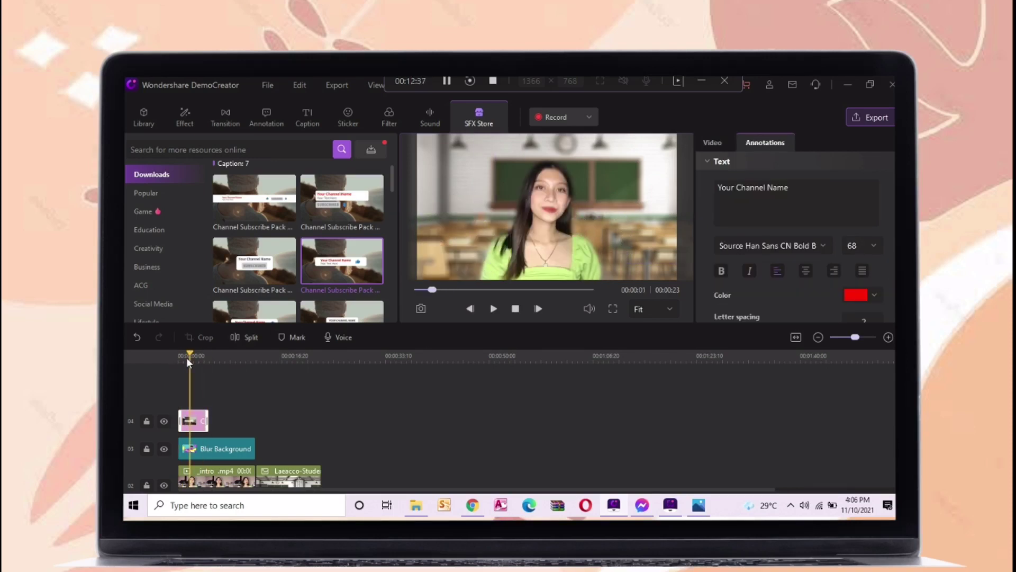
left_click(465, 246)
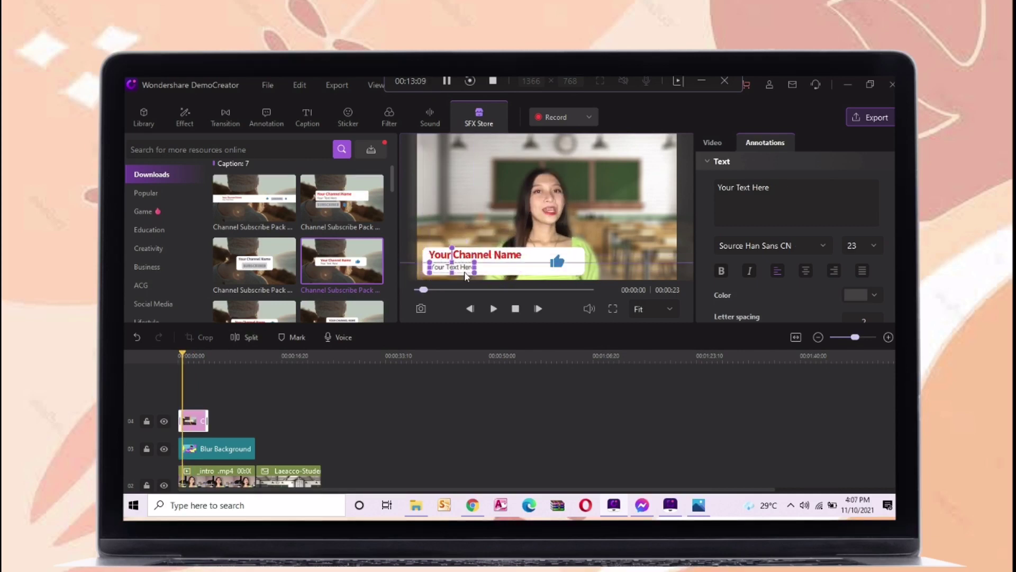
left_click_drag(801, 184, 709, 189)
type("Lorie Jane G. Levita")
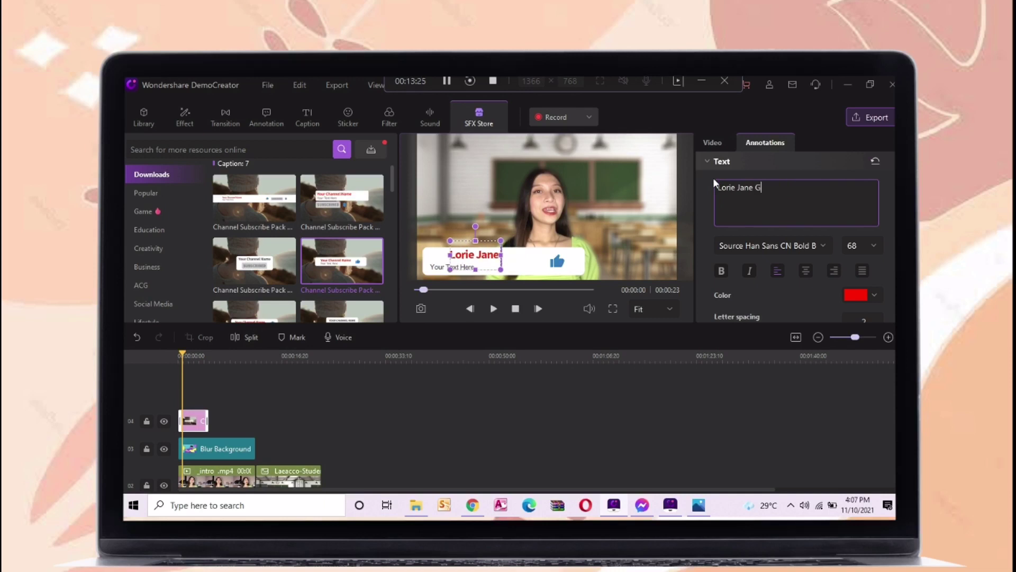
left_click(453, 267)
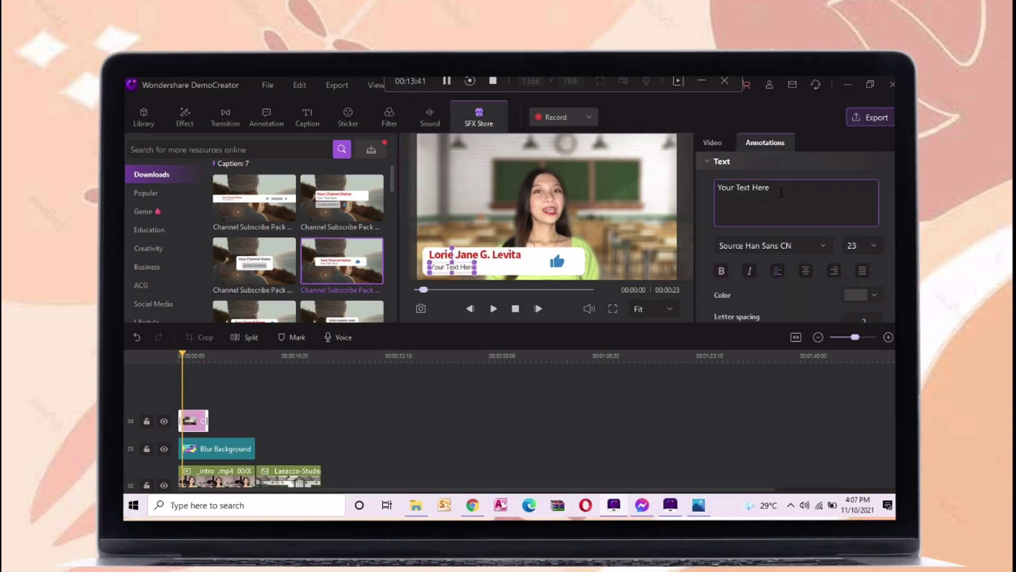
key("BackSpace")
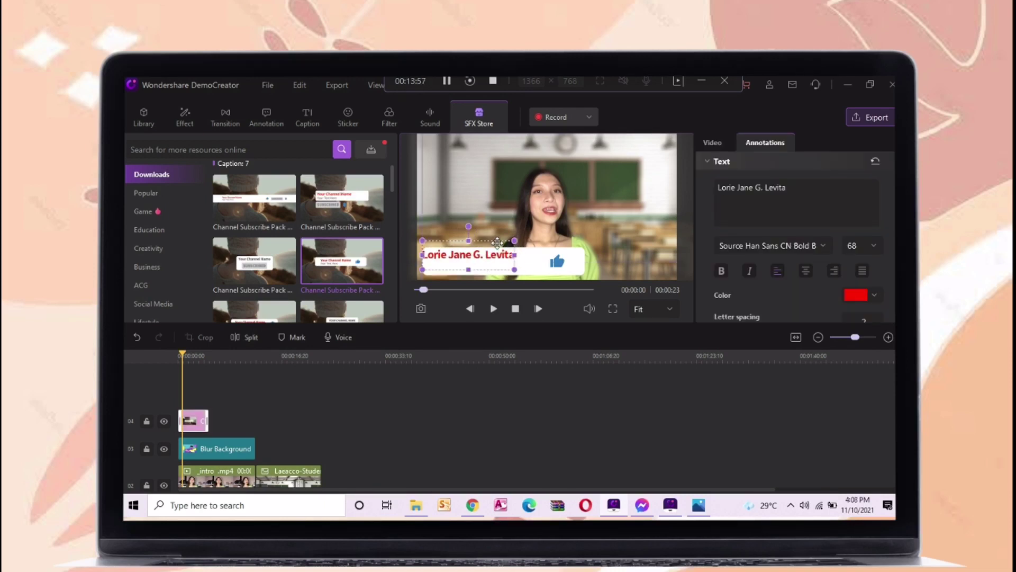
left_click(200, 404)
Play the name caption from the start, then drag a subscribe card onto the timeline.
key("space")
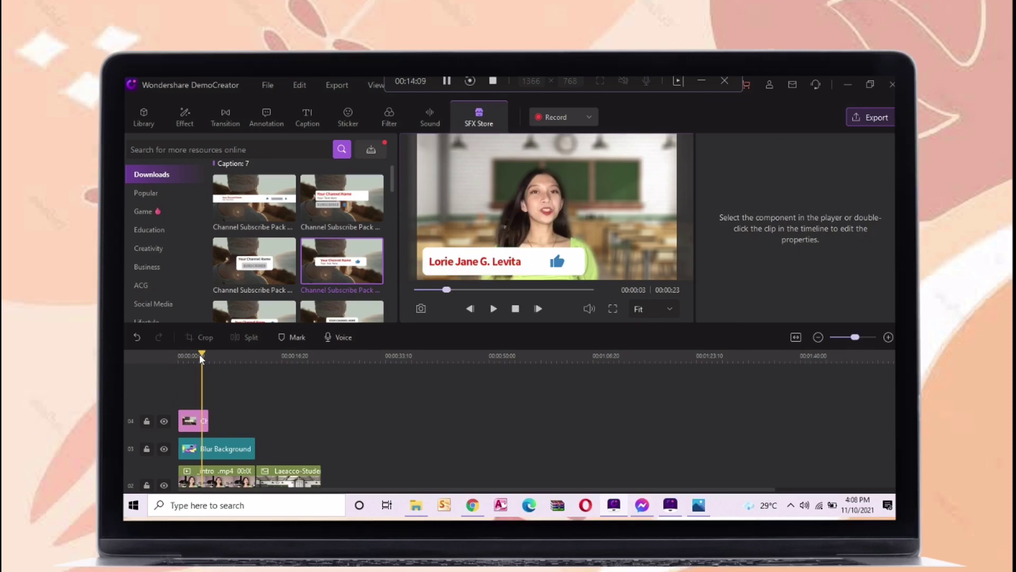
left_click_drag(200, 358, 178, 356)
left_click(493, 309)
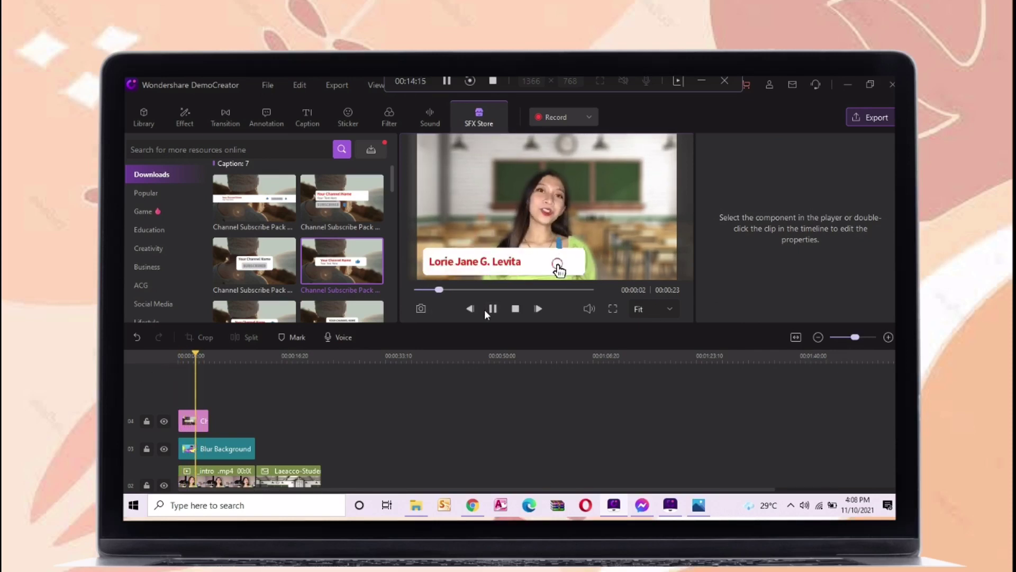
left_click(189, 360)
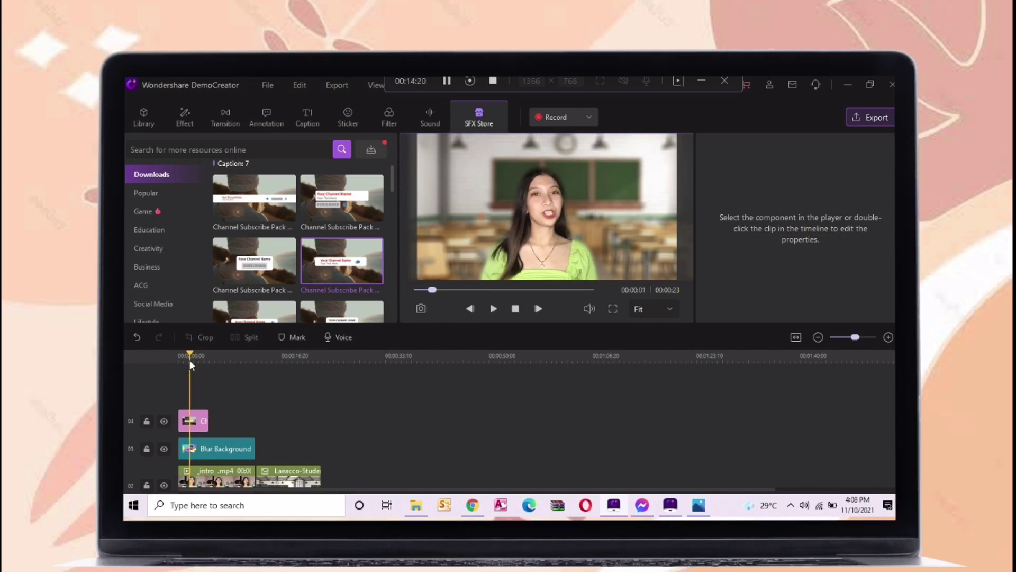
left_click_drag(393, 189, 395, 201)
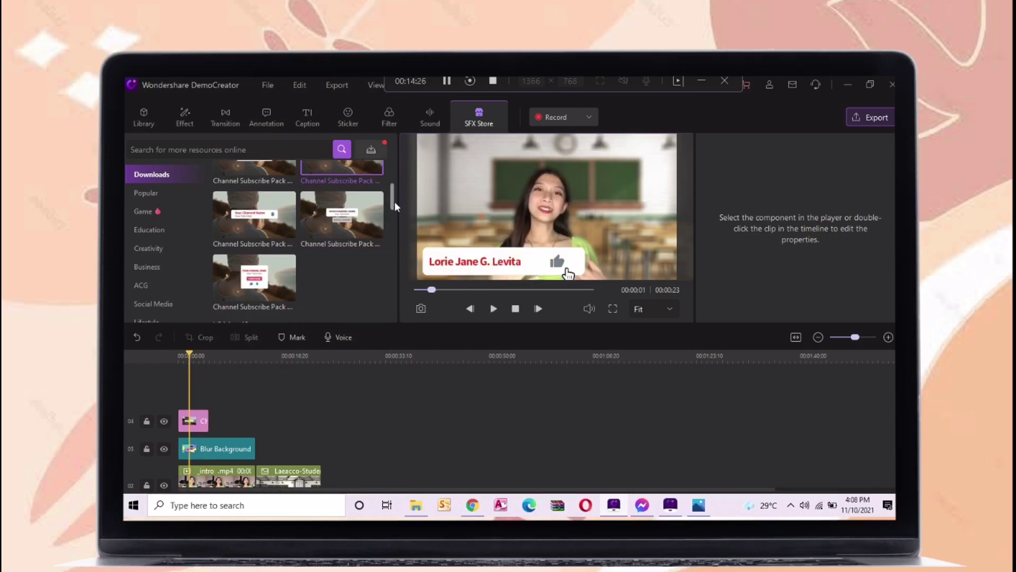
mouse_move(254, 280)
left_mouse_down()
mouse_move(323, 356)
mouse_move(219, 443)
mouse_move(214, 402)
left_mouse_up()
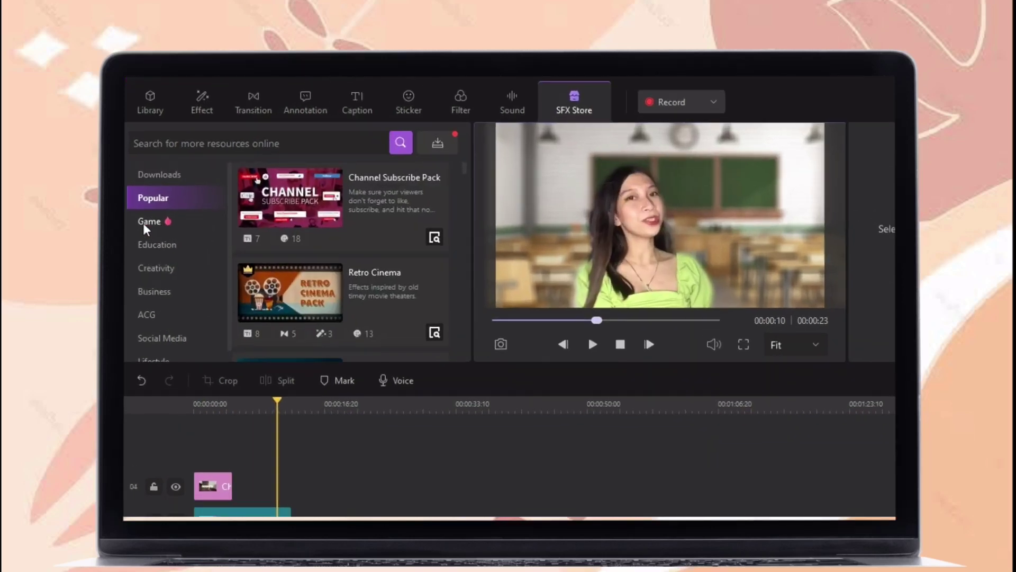
Step through the store's Game, Education, Business, ACG, Social Media and Lifestyle pack categories.
left_click(145, 227)
left_click(157, 244)
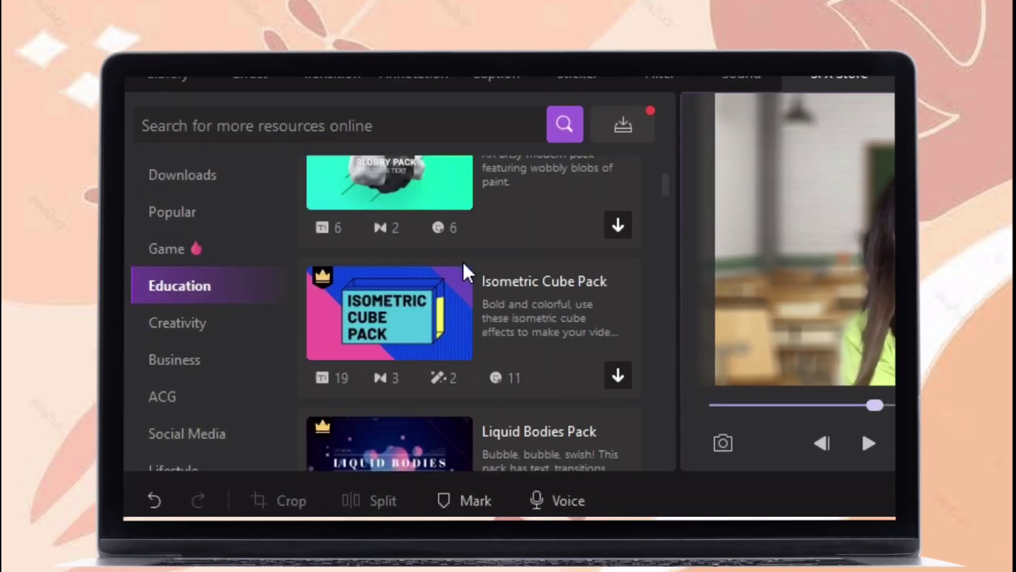
key("Down")
key("Down")
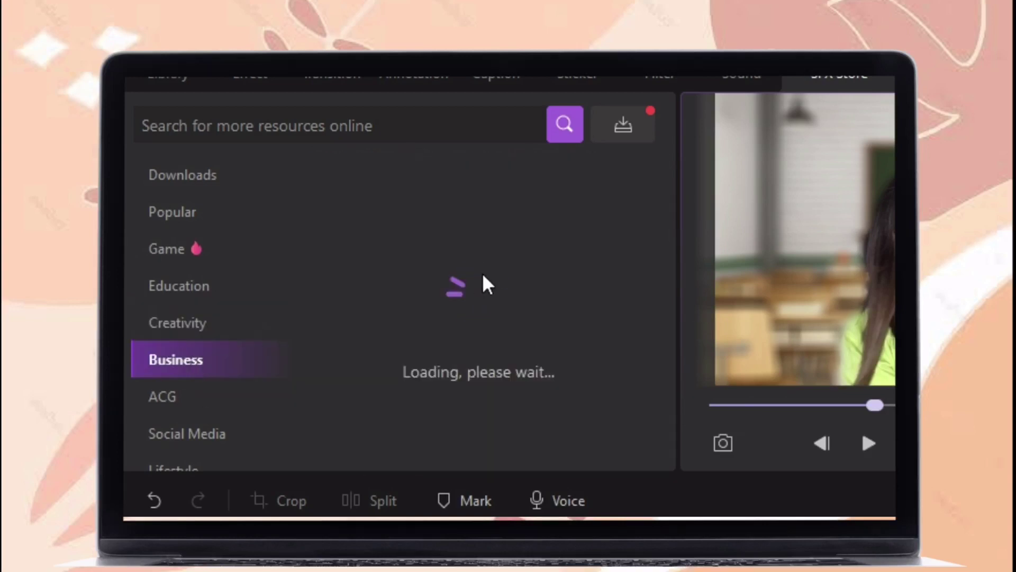
left_click(191, 399)
scroll(226, 418, "down", 1)
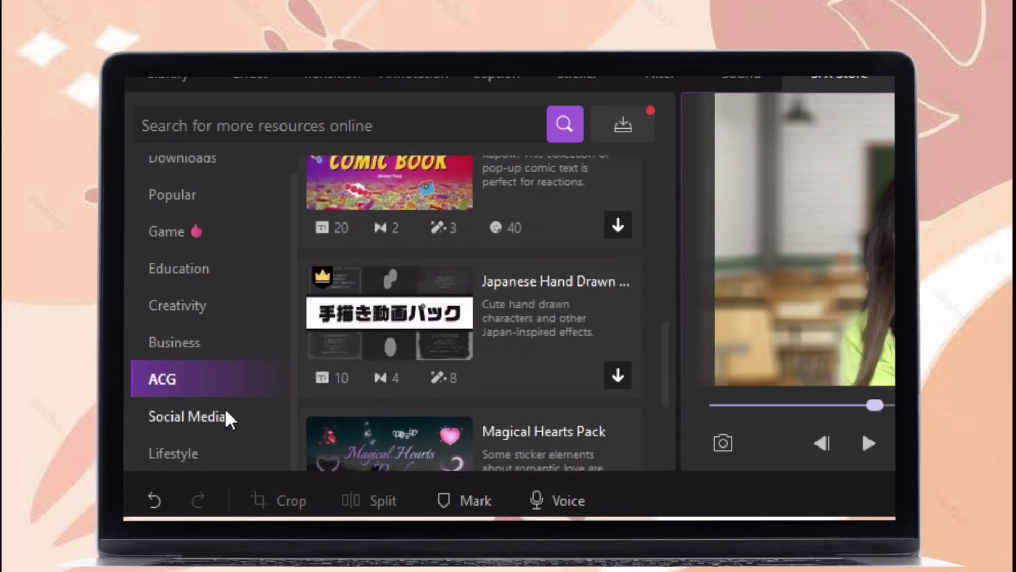
left_click(226, 417)
key("Down")
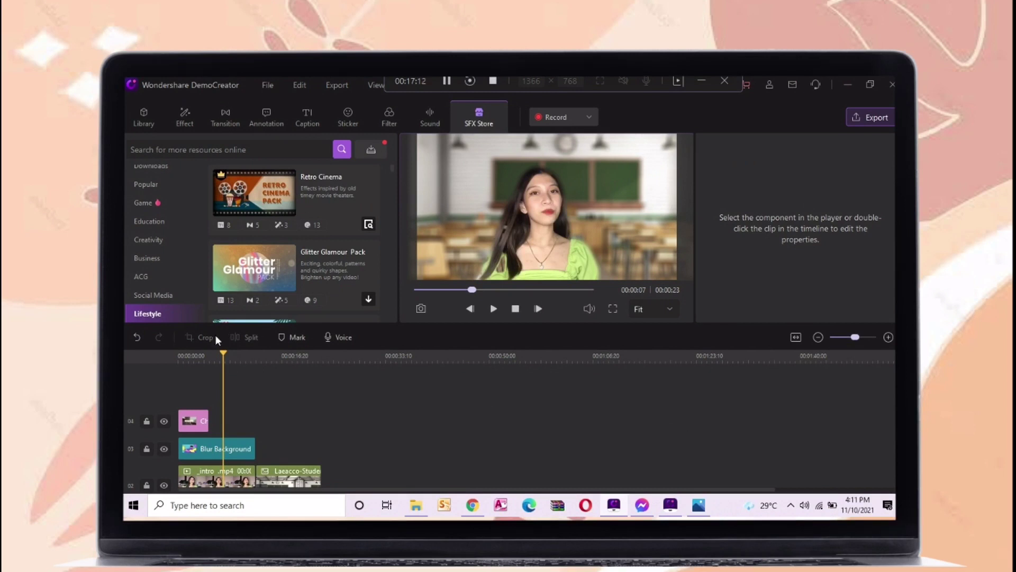
Split the intro clip at the playhead at 7 seconds.
left_click(232, 473)
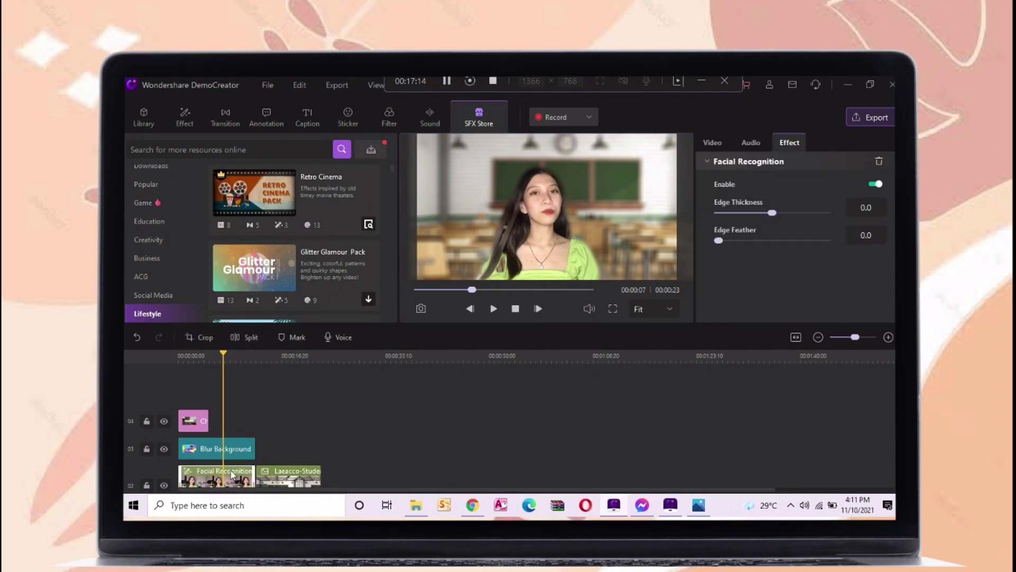
left_click(236, 339)
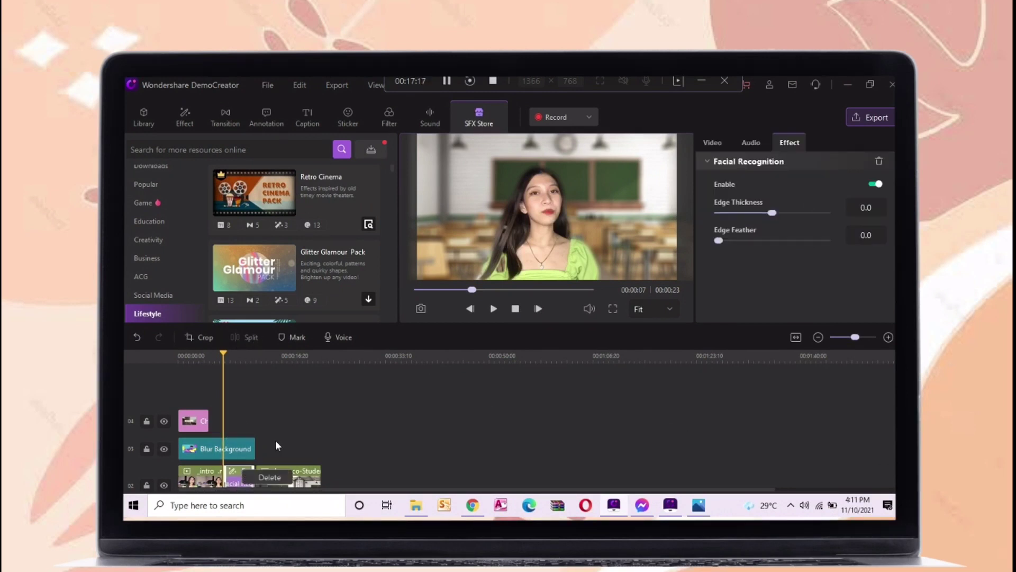
left_click(250, 408)
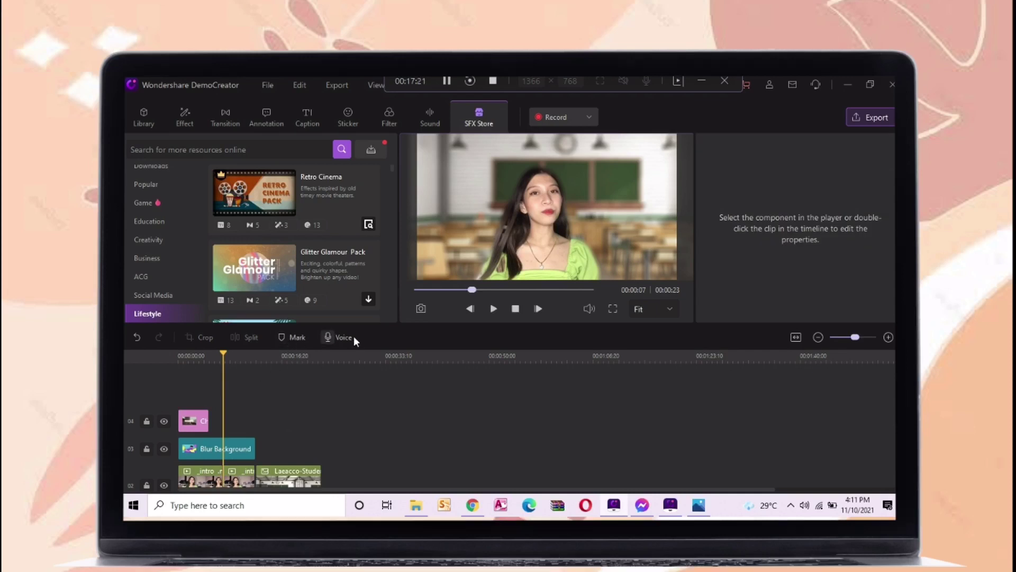
Add the Text 2 annotation reading 'Art Materials' and move it to the top of the frame.
left_click(266, 117)
mouse_move(349, 170)
left_mouse_down()
mouse_move(314, 397)
mouse_move(230, 421)
left_mouse_up()
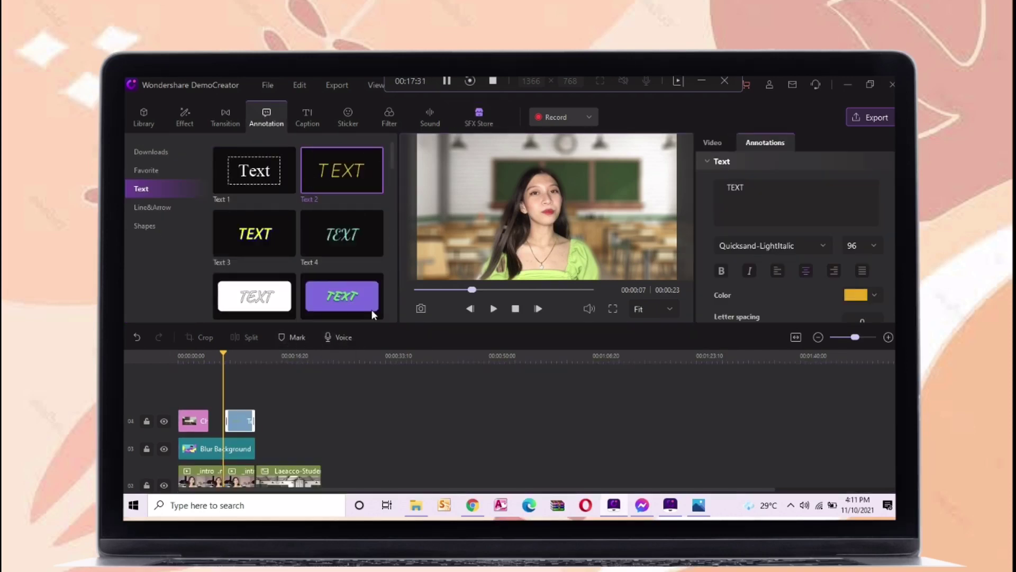
left_click(493, 308)
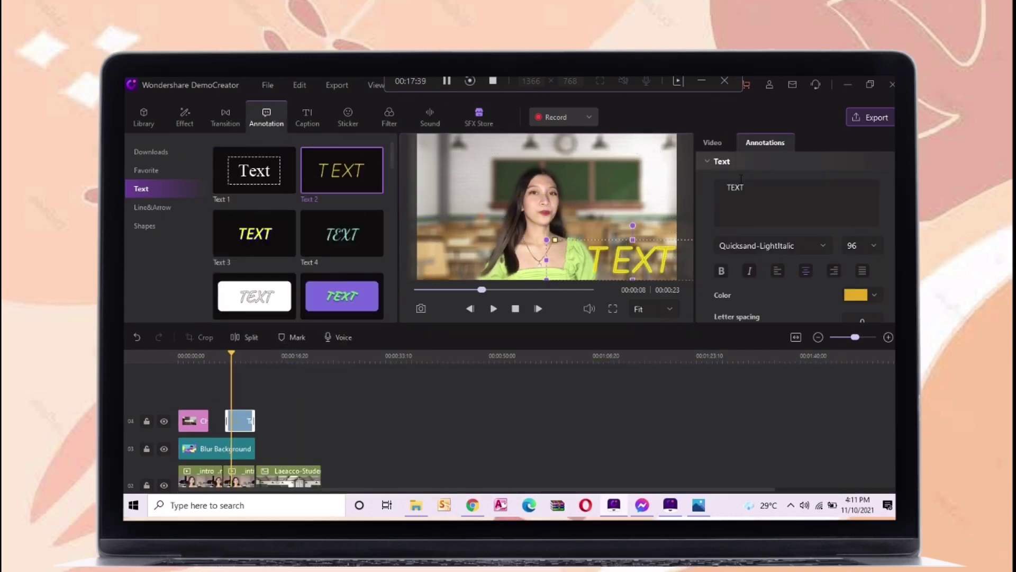
double_click(710, 195)
type("Art M")
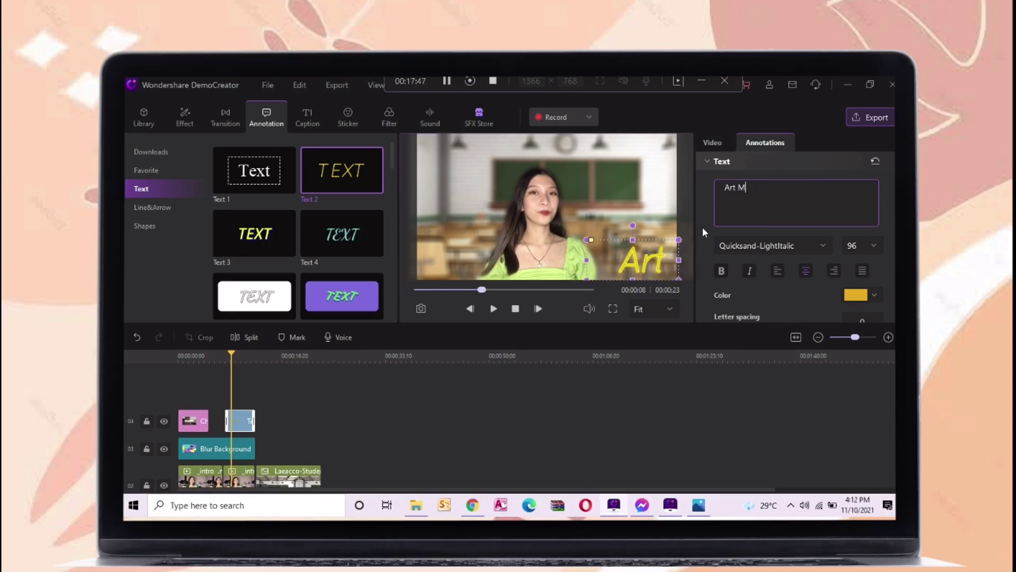
type("aterials")
mouse_move(583, 259)
left_mouse_down()
mouse_move(434, 241)
mouse_move(568, 257)
left_mouse_up()
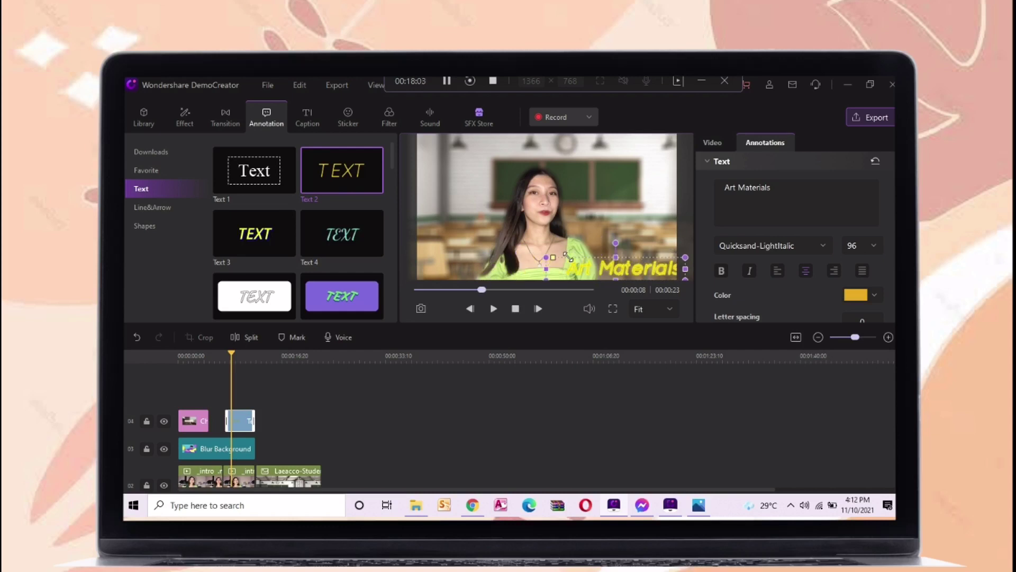
left_click_drag(609, 211, 528, 108)
left_click(370, 450)
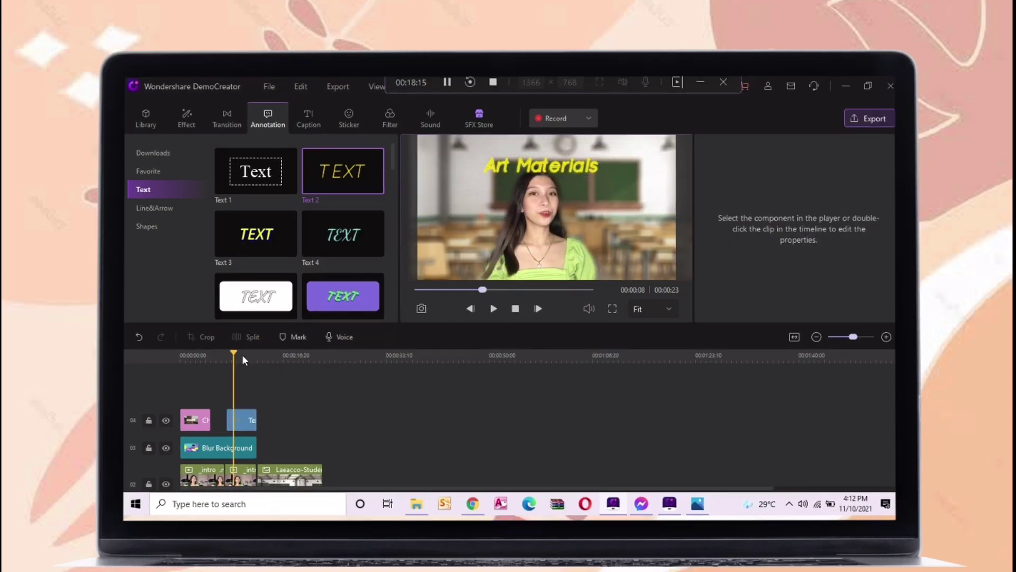
Browse the line-and-arrow and shape annotation presets.
left_click_drag(242, 354, 197, 354)
scroll(299, 233, "down", 1)
left_click(176, 212)
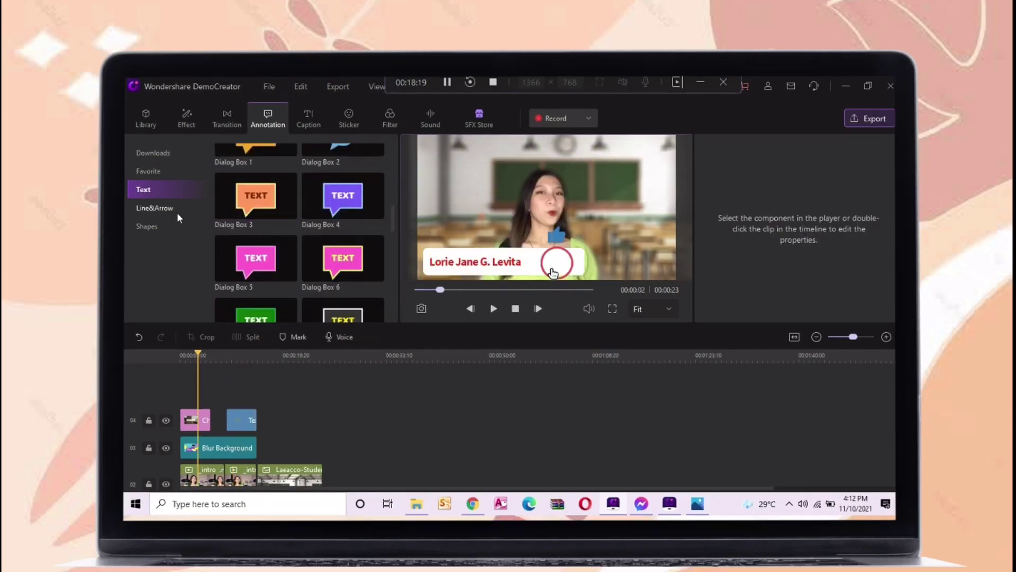
left_click_drag(396, 184, 377, 293)
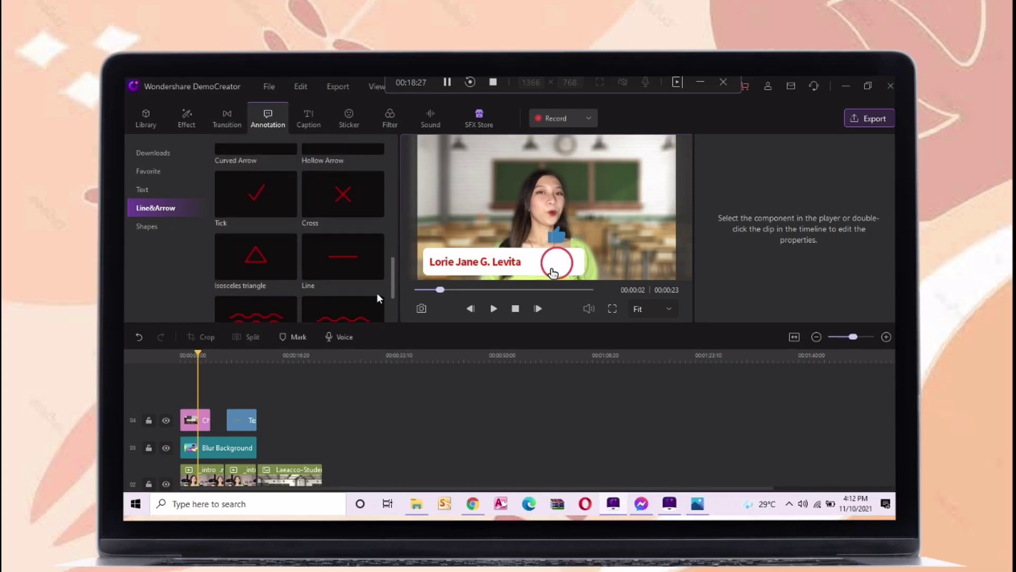
left_click(147, 226)
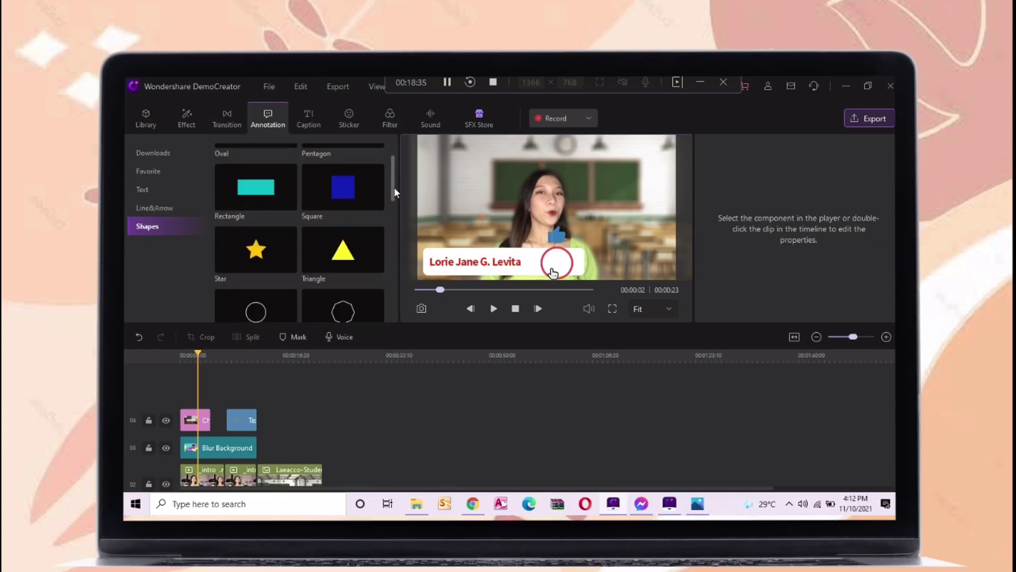
left_click_drag(394, 186, 395, 292)
Add the Opener 17 caption on track 03 and delete the selected Laeacco clip.
left_click(310, 126)
left_click_drag(393, 147, 401, 219)
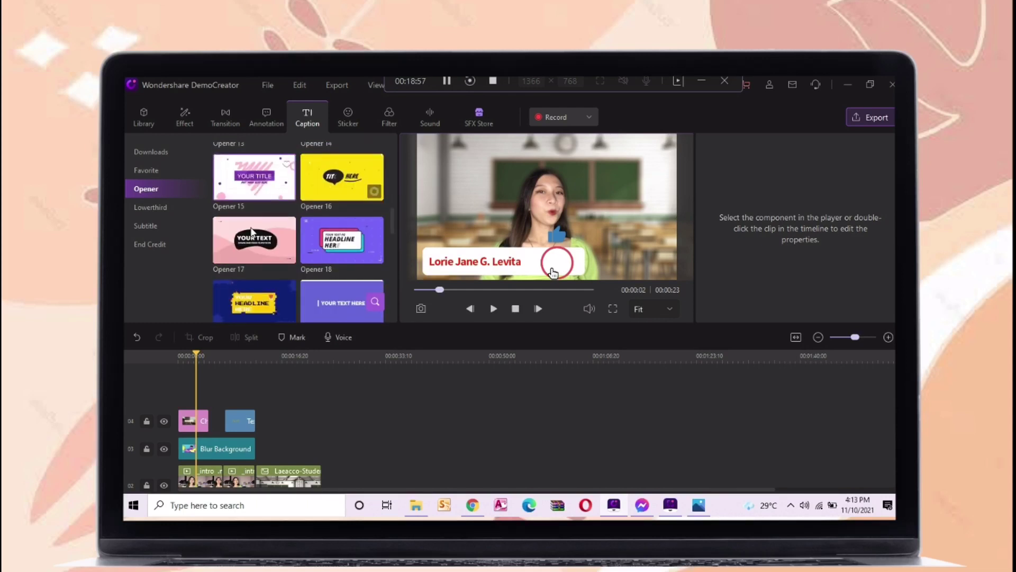
mouse_move(305, 437)
left_mouse_down()
mouse_move(265, 450)
mouse_move(334, 397)
mouse_move(299, 417)
mouse_move(263, 365)
mouse_move(275, 365)
left_mouse_up()
key("Delete")
scroll(259, 413, "up", 2)
left_click(245, 356)
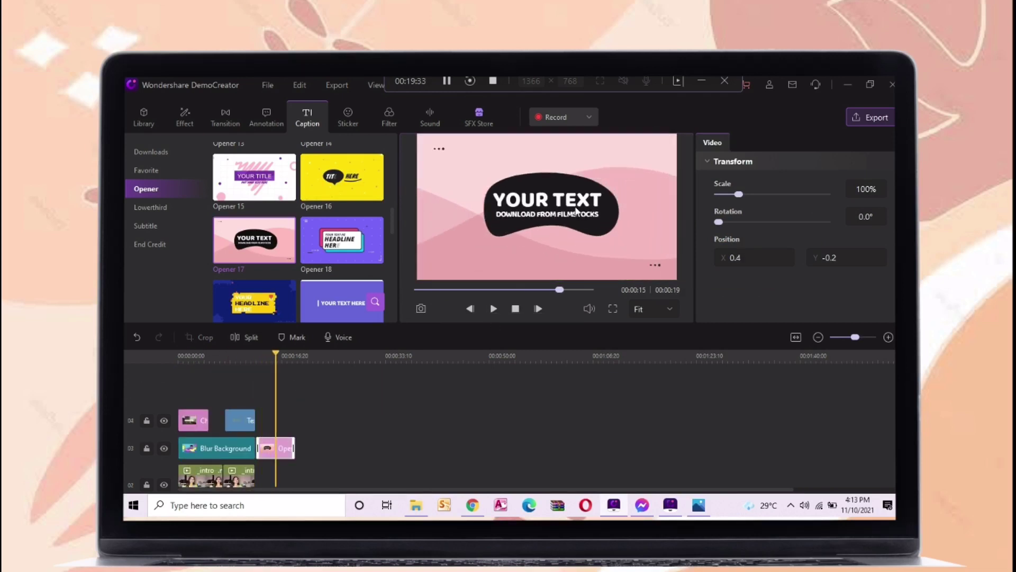
Retitle the opener 'SHOPEE HAUL' with subtitle 'art materials', then add Opener 34 after it.
left_click(591, 220)
type("SH")
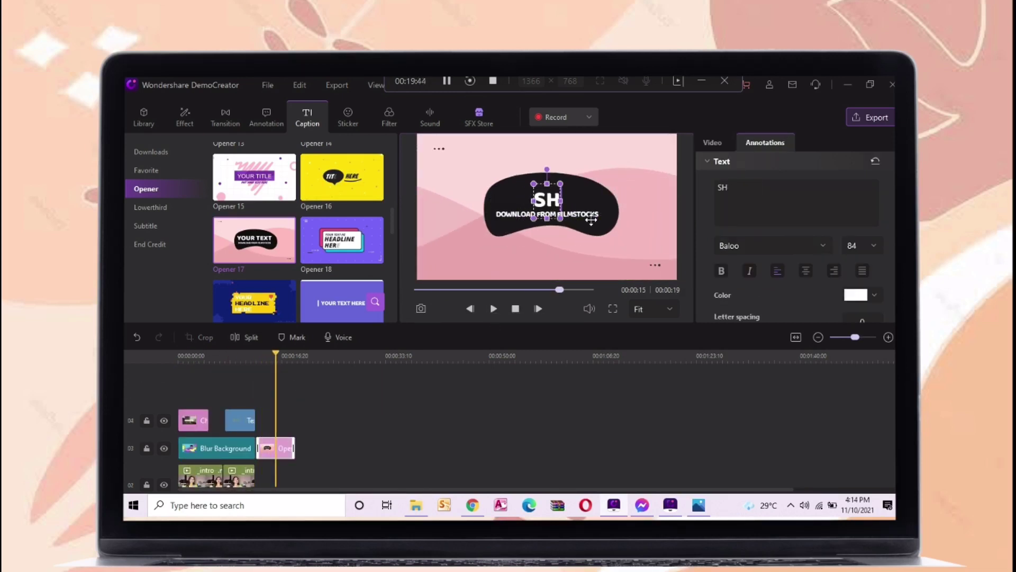
type("OPEE HAUL")
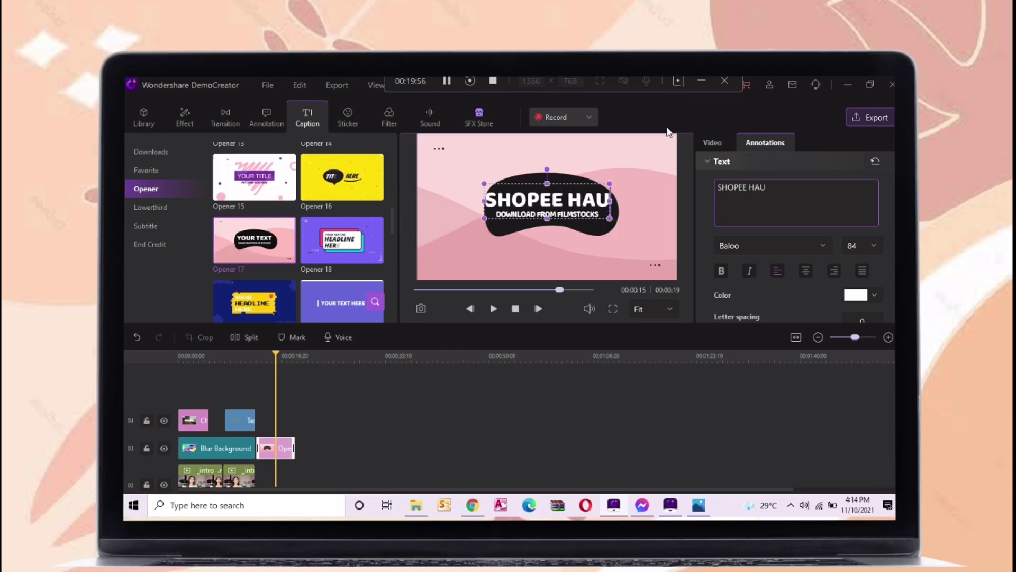
left_click(546, 214)
key("BackSpace")
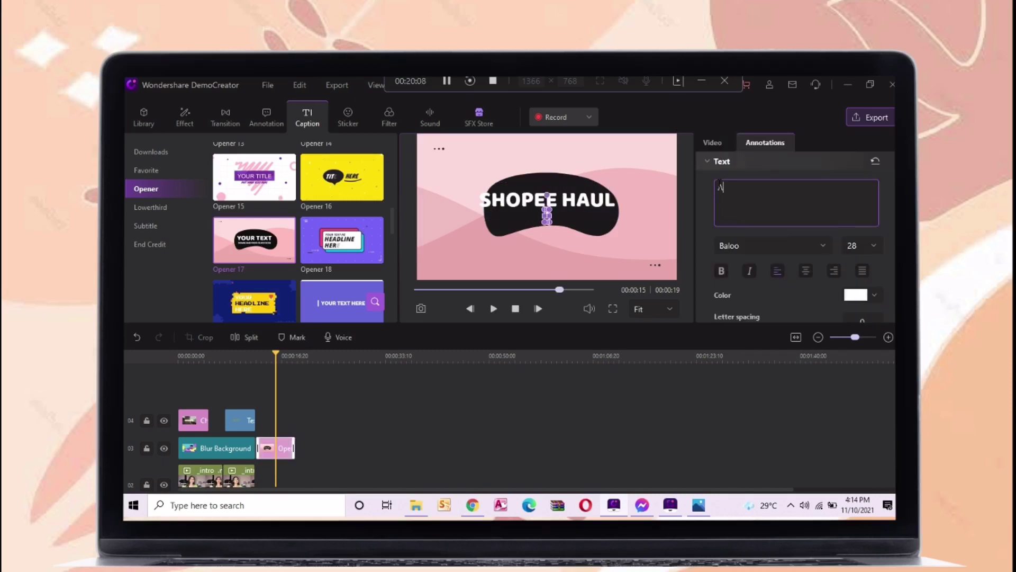
type("art materials")
scroll(386, 263, "down", 10)
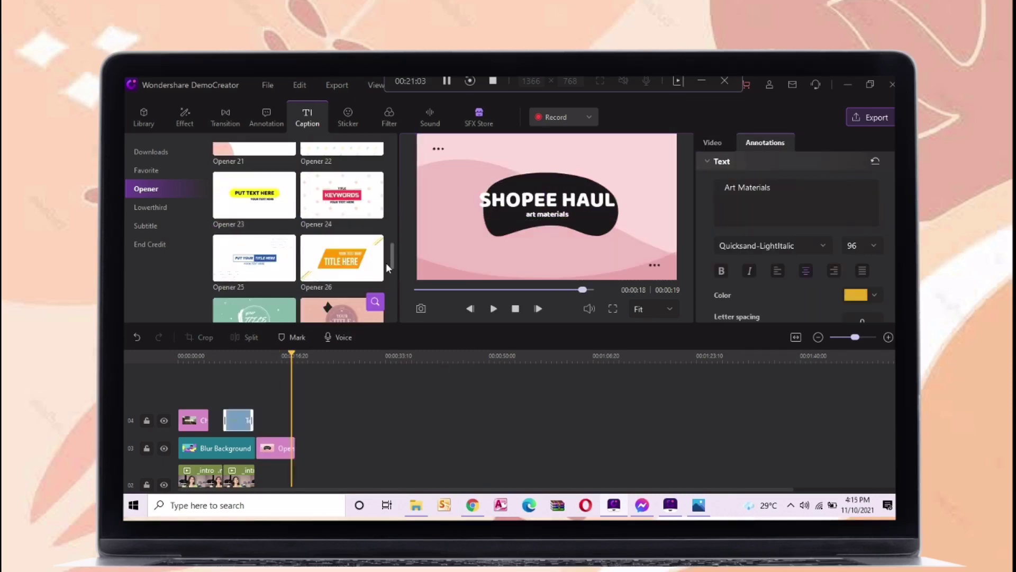
mouse_move(341, 172)
left_mouse_down()
mouse_move(312, 449)
mouse_move(313, 389)
left_mouse_up()
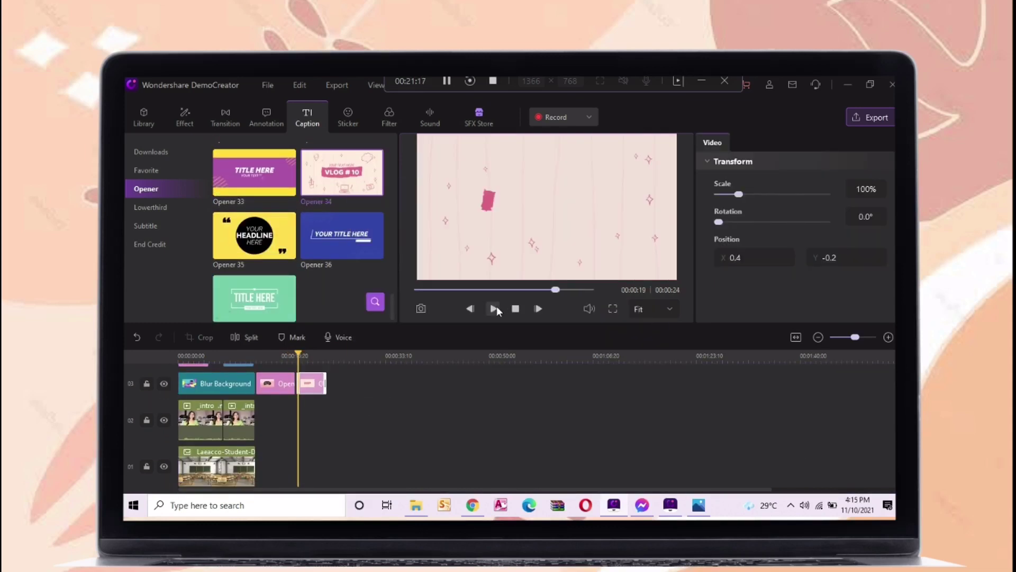
Change Opener 34's small text to 'art materials' and its 'VLOG # 10' title to 'Shopee Haul'.
left_click(765, 143)
triple_click(746, 187)
type("art materials")
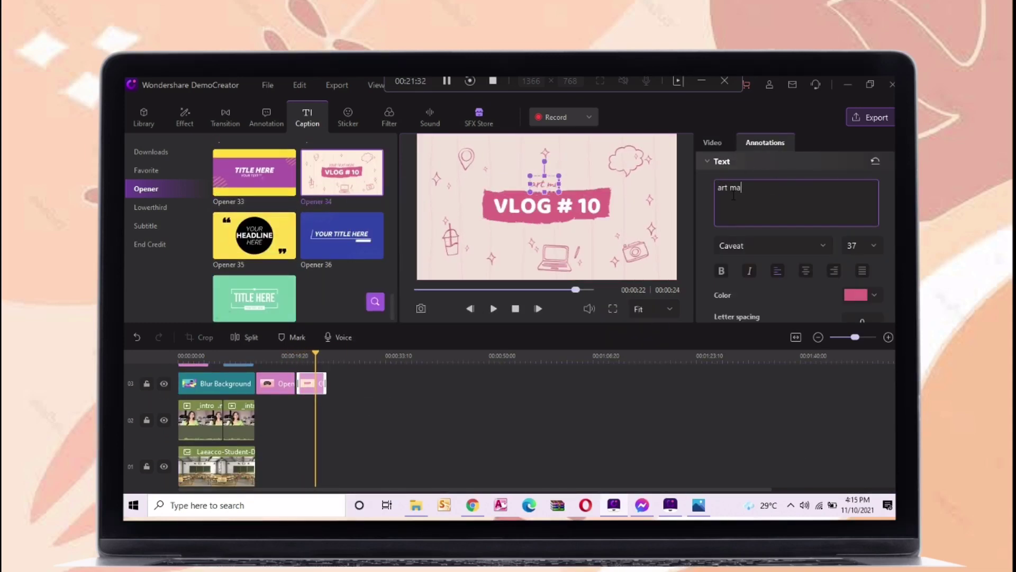
left_click(548, 206)
left_click_drag(758, 188, 719, 187)
type("Shopee Ha")
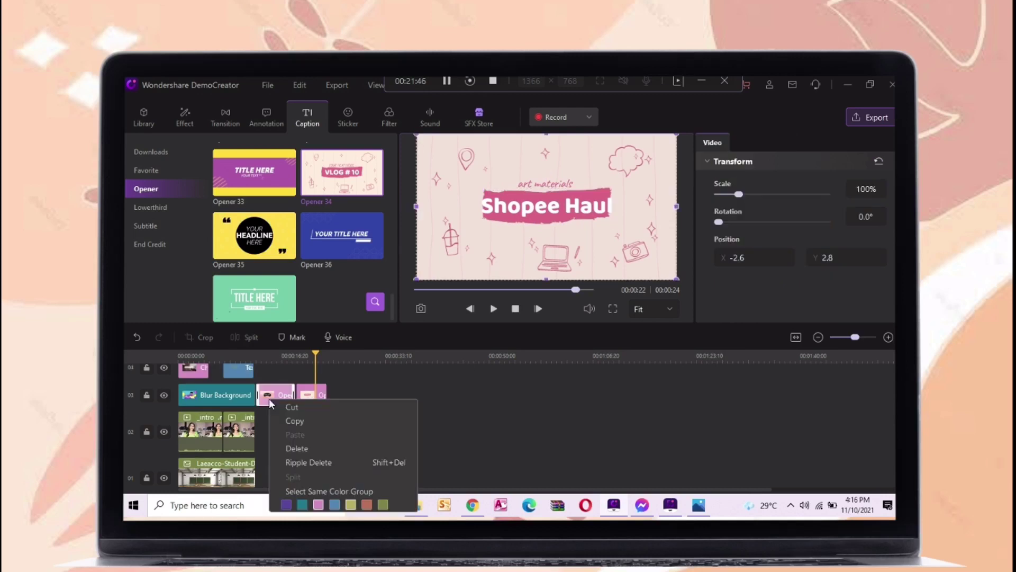
Play the new opener, then bring up the Lowerthird caption styles.
left_click(493, 308)
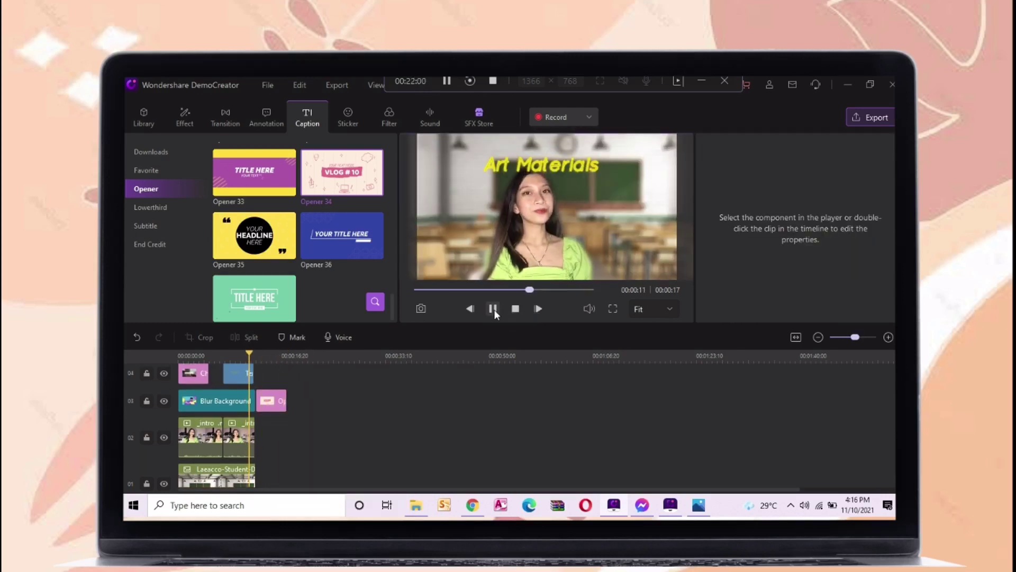
left_click(152, 207)
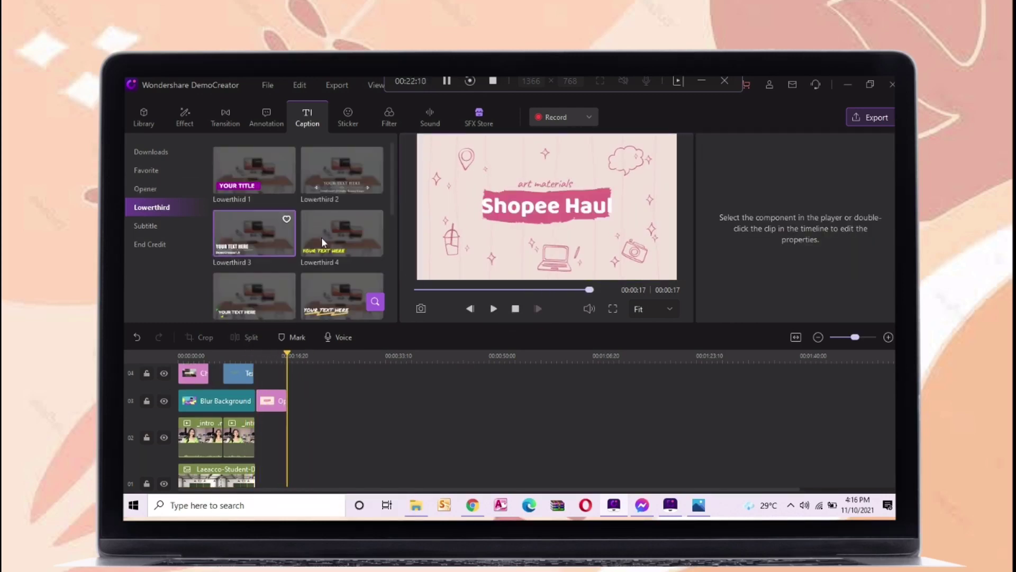
left_click(289, 358)
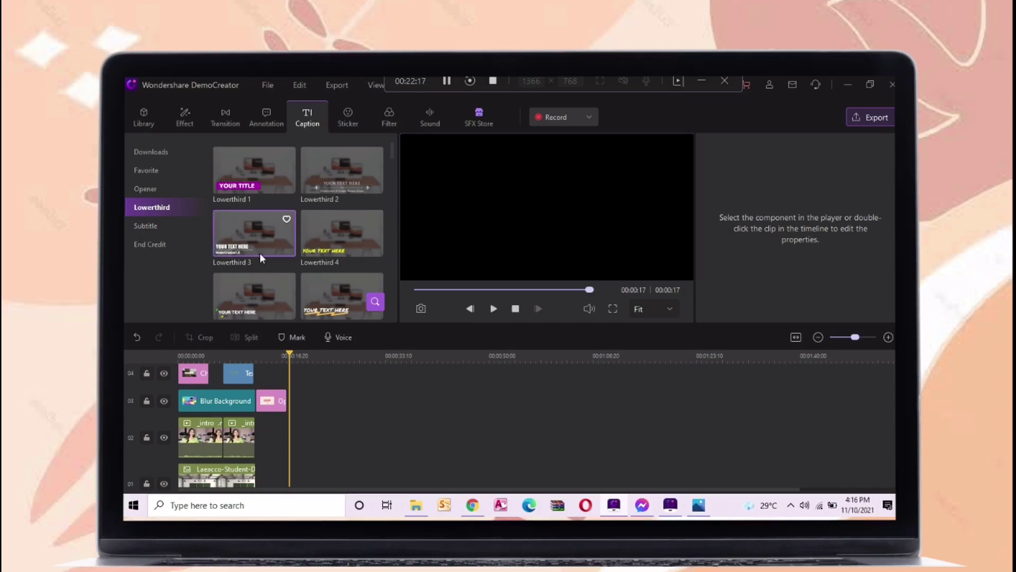
Add the Education File Folder sticker to the timeline right after the Shopee Haul opener.
left_click(353, 122)
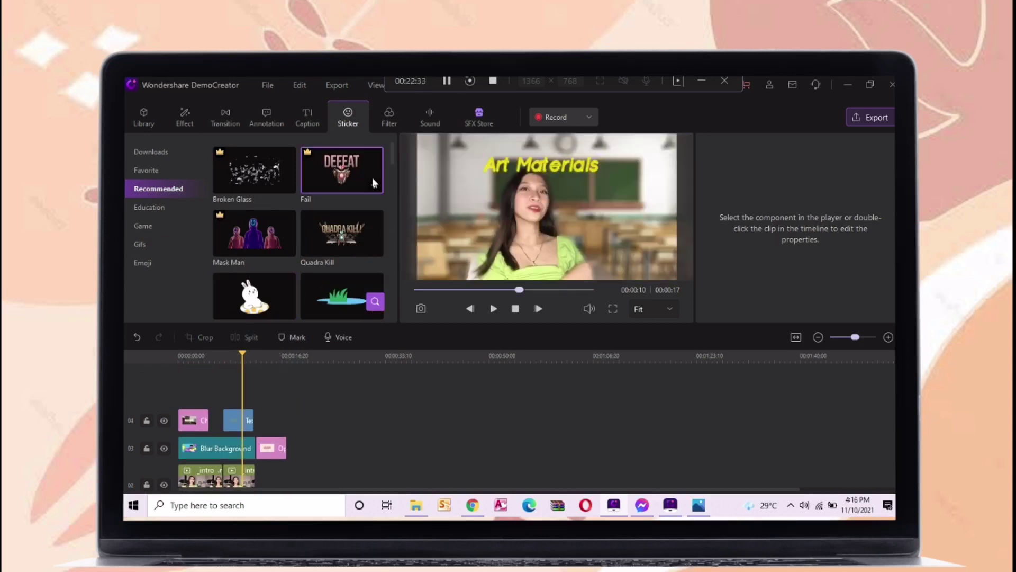
left_click(149, 207)
scroll(296, 227, "down", 2)
left_click_drag(254, 211, 258, 421)
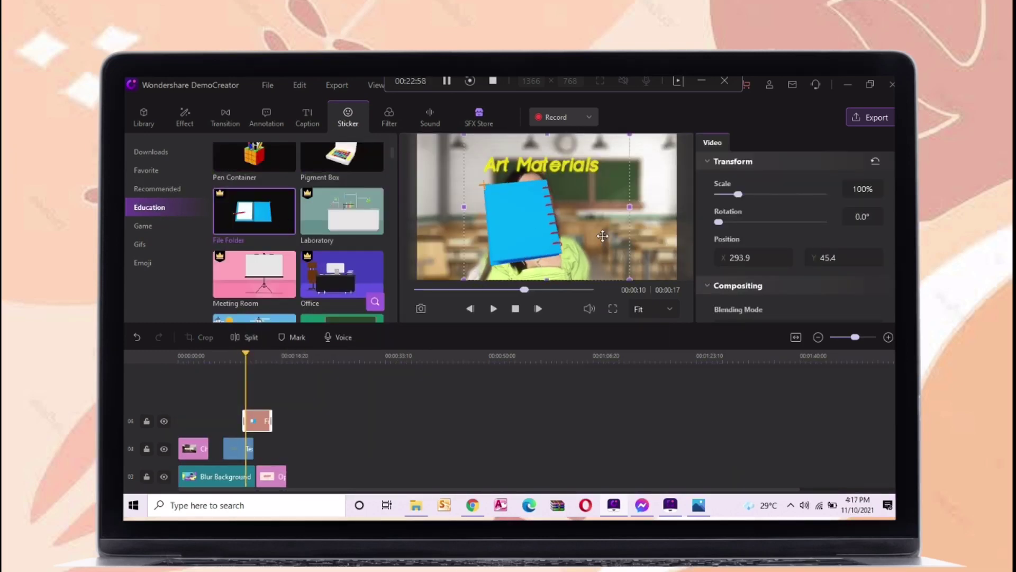
left_click_drag(259, 420, 307, 438)
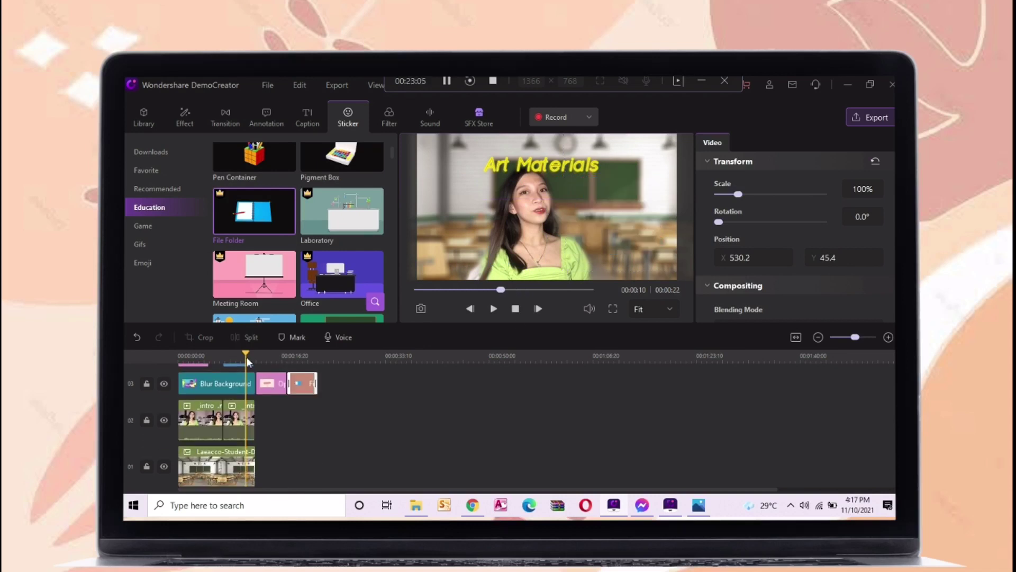
left_click(300, 430)
Copy the Blur Background clip so it continues beneath the File Folder sticker.
left_click(302, 384)
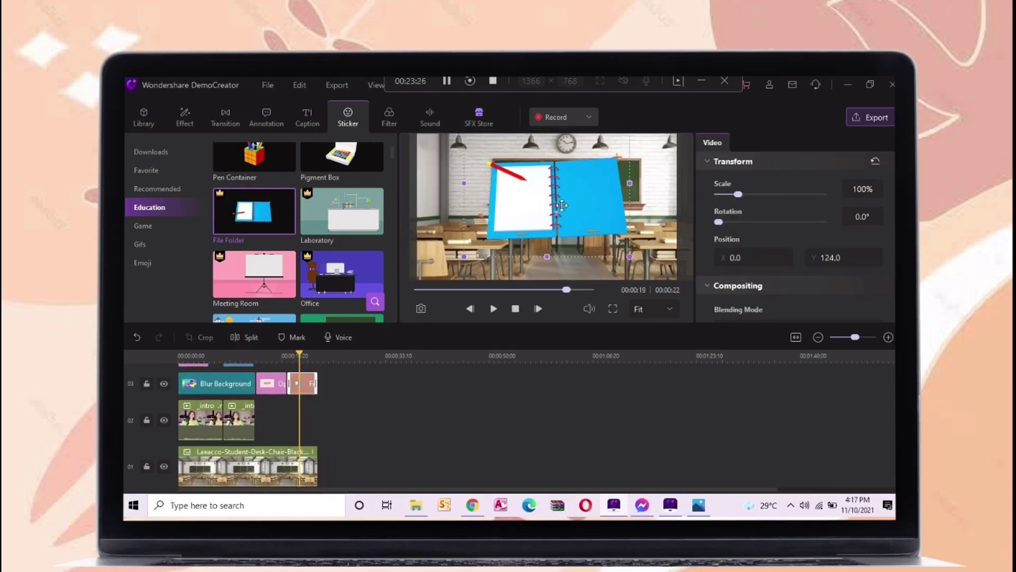
right_click(229, 390)
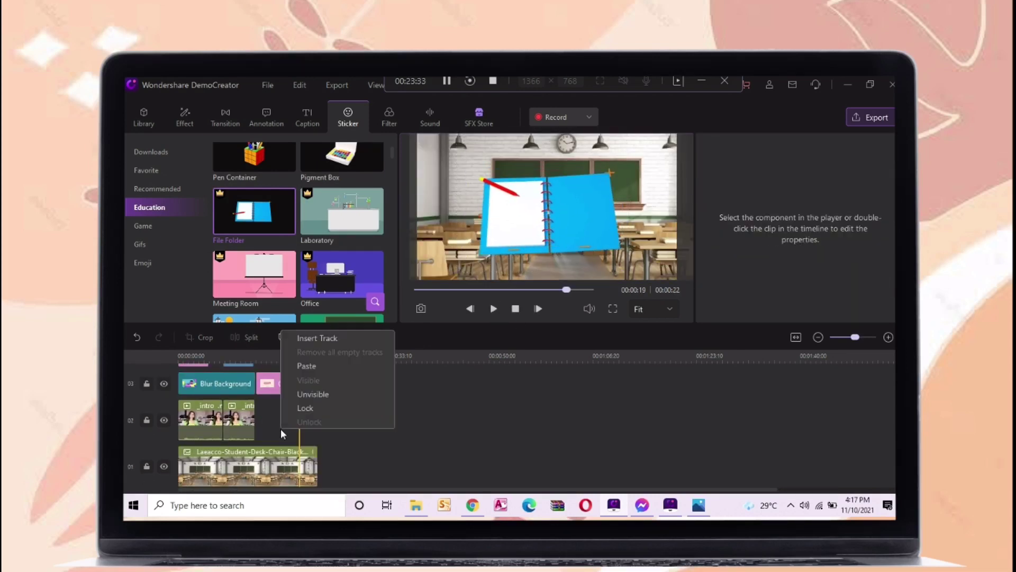
left_click_drag(227, 383, 310, 436)
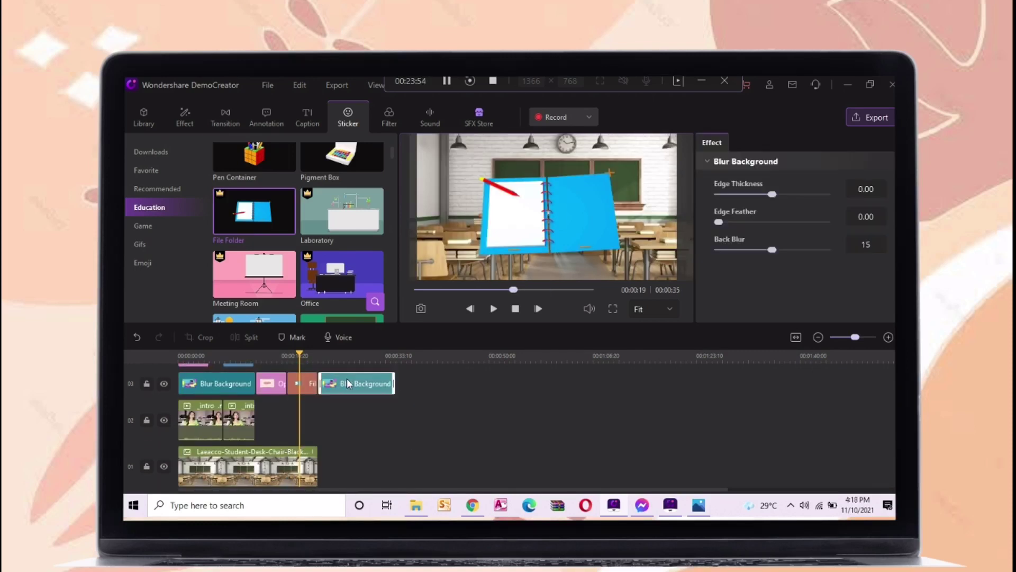
right_click(348, 383)
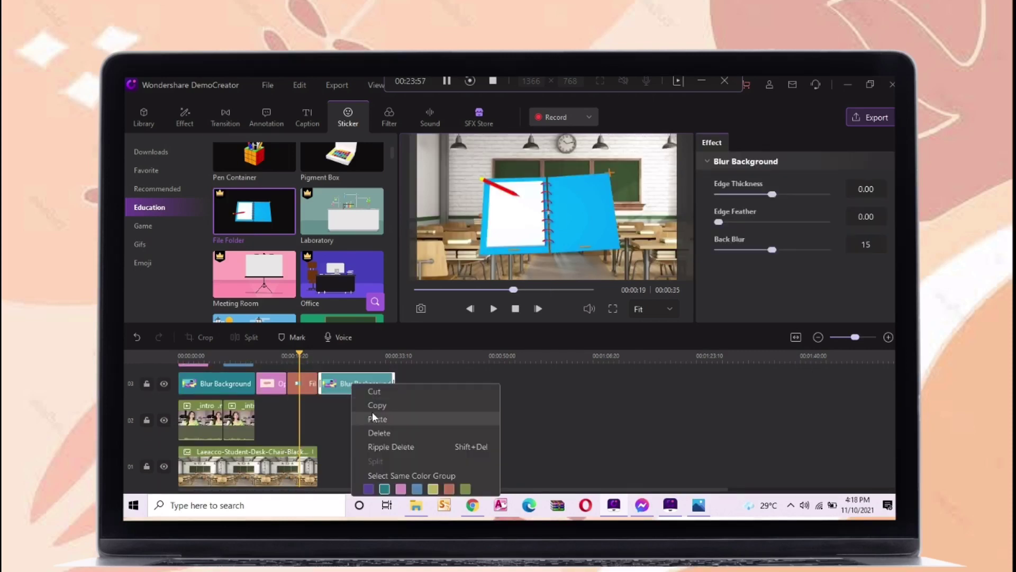
Delete the extra Blur Background clip from the timeline.
left_click(381, 432)
scroll(389, 163, "down", 5)
scroll(384, 390, "up", 1)
scroll(385, 389, "up", 2)
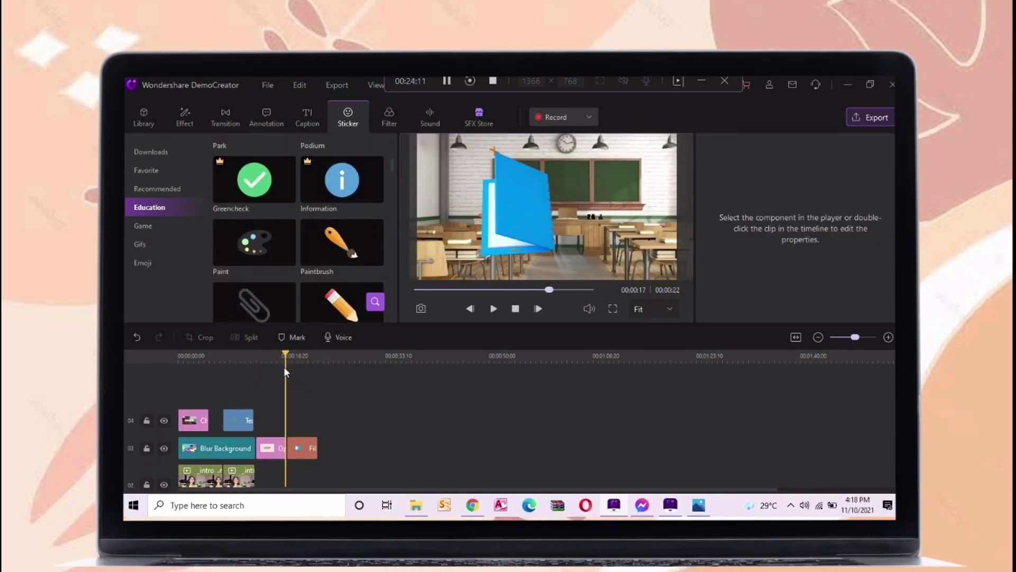
Add the Paint sticker at the video's start, shrunk to about 24% in the top-left corner.
left_click(286, 256)
scroll(286, 256, "down", 1)
left_click(190, 392)
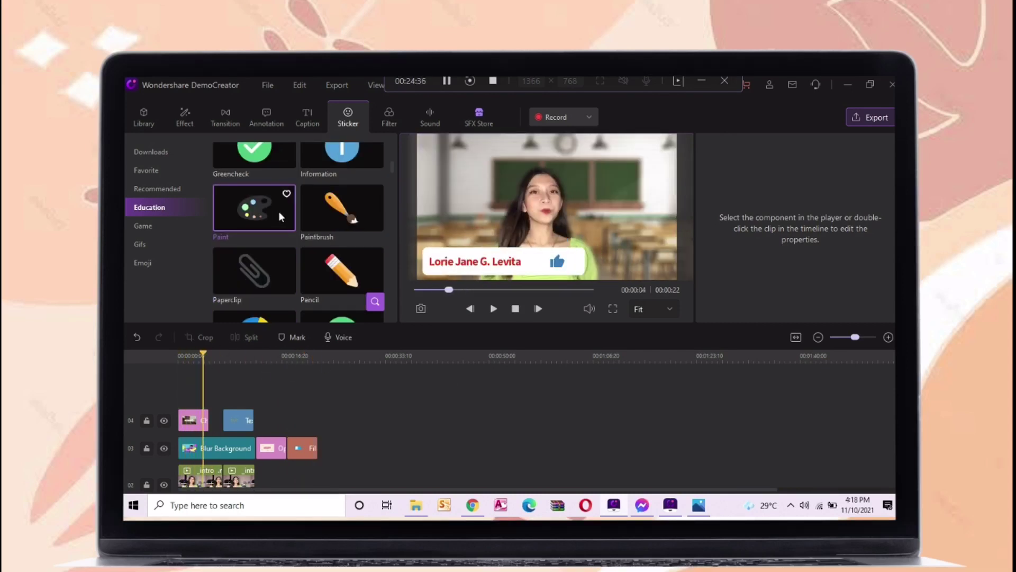
mouse_move(281, 216)
left_mouse_down()
mouse_move(243, 413)
mouse_move(217, 421)
left_mouse_up()
left_click_drag(555, 210, 521, 210)
left_click_drag(602, 272, 494, 192)
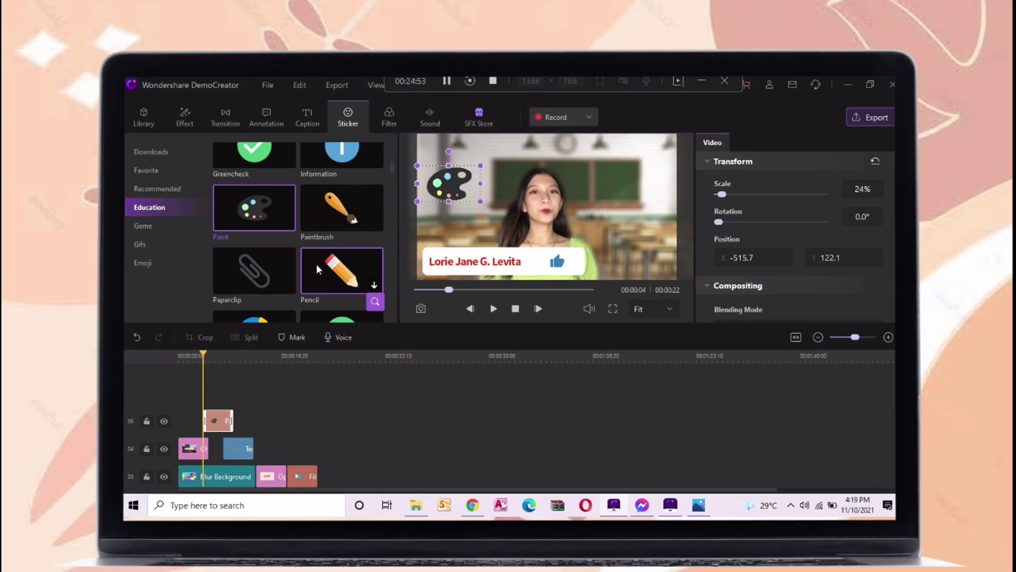
Add the Paintbrush sticker, scaled to about 38% and placed top-left beside the palette.
mouse_move(341, 209)
left_mouse_down()
mouse_move(249, 450)
mouse_move(227, 423)
left_mouse_up()
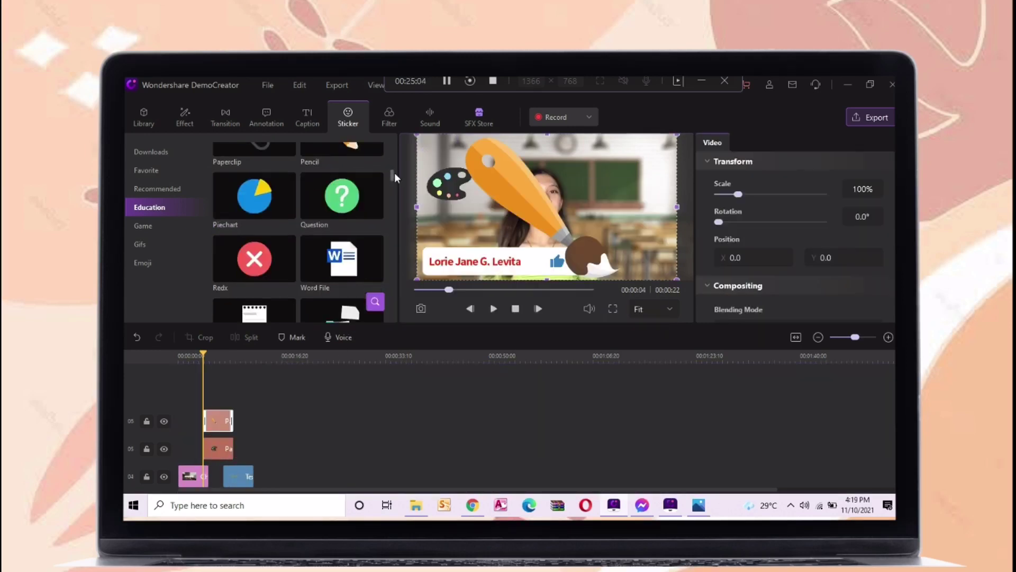
left_click_drag(395, 172, 386, 286)
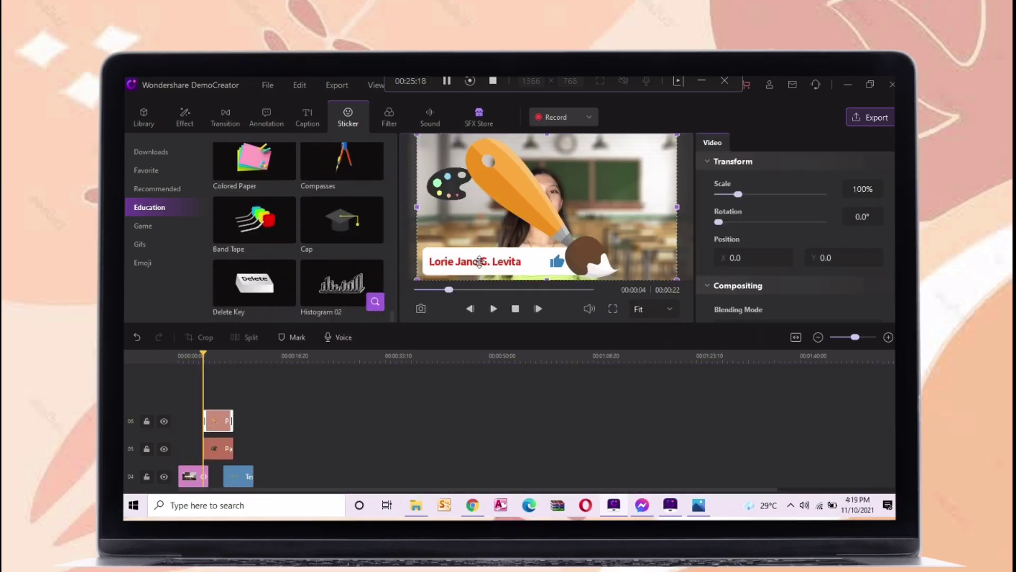
mouse_move(479, 261)
left_mouse_down()
mouse_move(425, 217)
mouse_move(440, 175)
left_mouse_up()
Browse the video filters and SFX Store, then bring up the MP4 export settings.
left_click(190, 360)
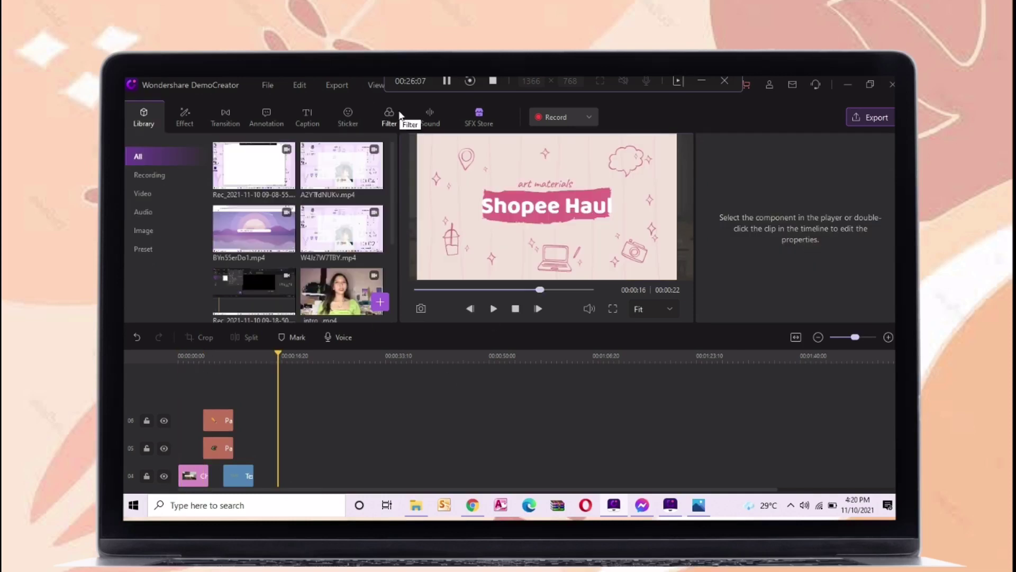
left_click(389, 117)
scroll(319, 257, "down", 2)
scroll(319, 256, "down", 2)
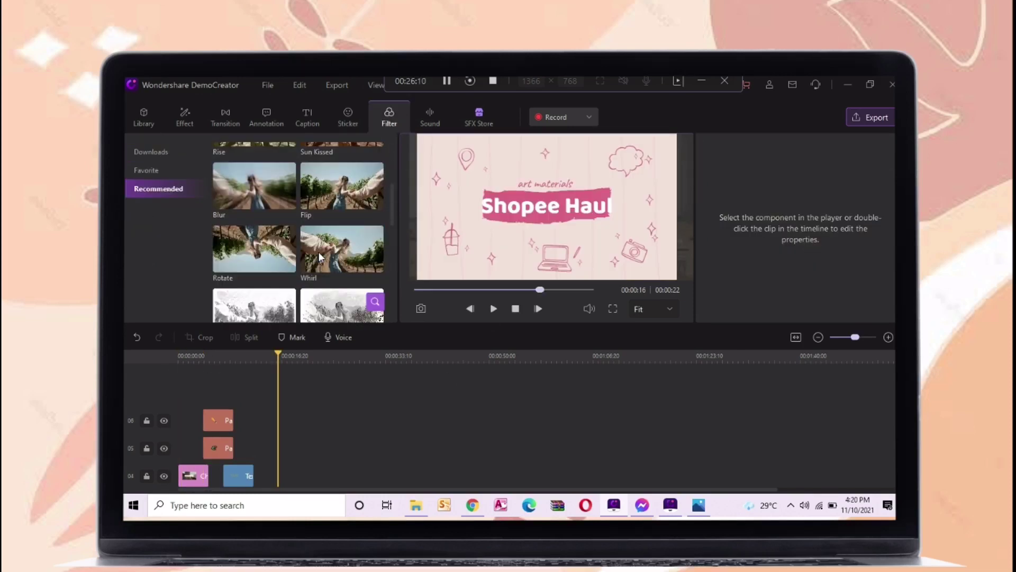
left_click(479, 117)
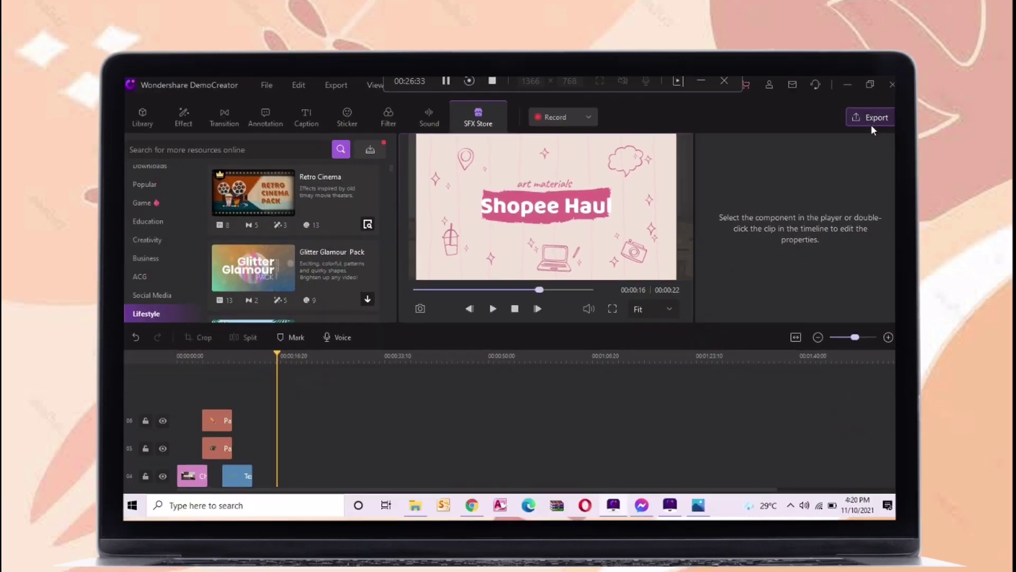
left_click(859, 140)
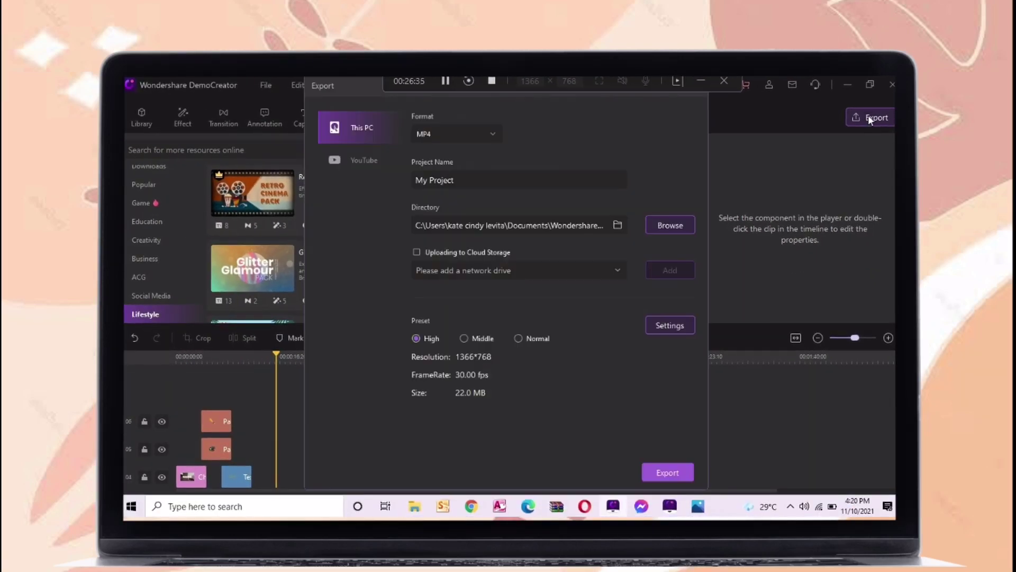
Keep MP4 as the export format and rename the project to Intro.
left_click(433, 133)
left_click(466, 146)
left_click(464, 181)
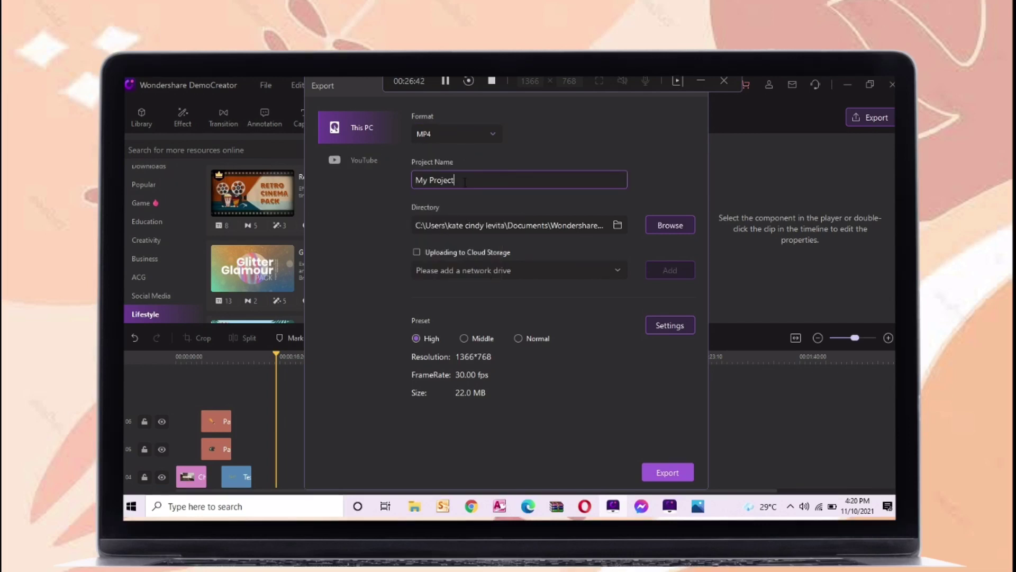
left_click_drag(465, 181, 408, 170)
type("Intro")
Set the export save location to the Desktop\korea folder.
left_click(676, 224)
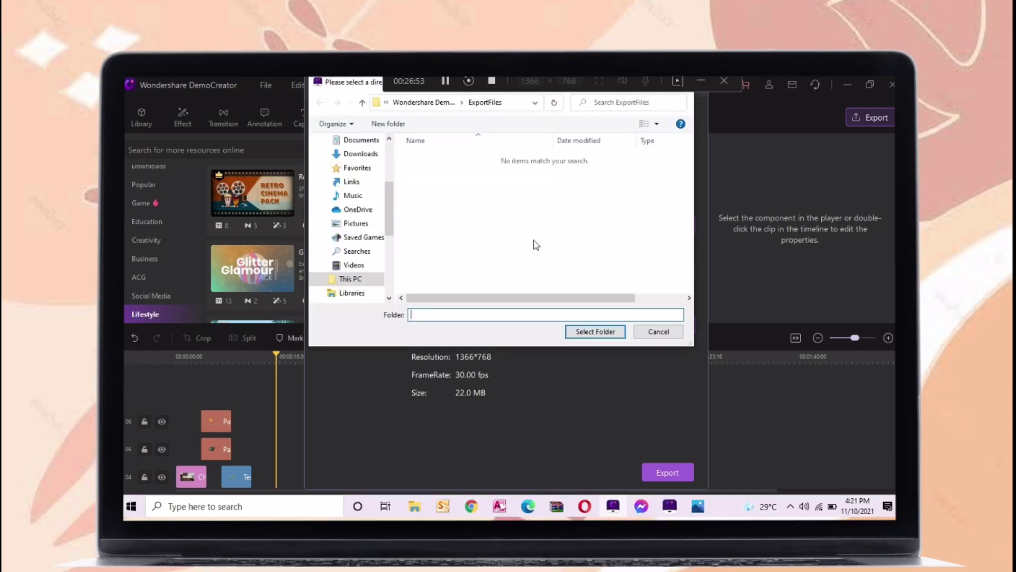
scroll(370, 190, "up", 5)
left_click(370, 164)
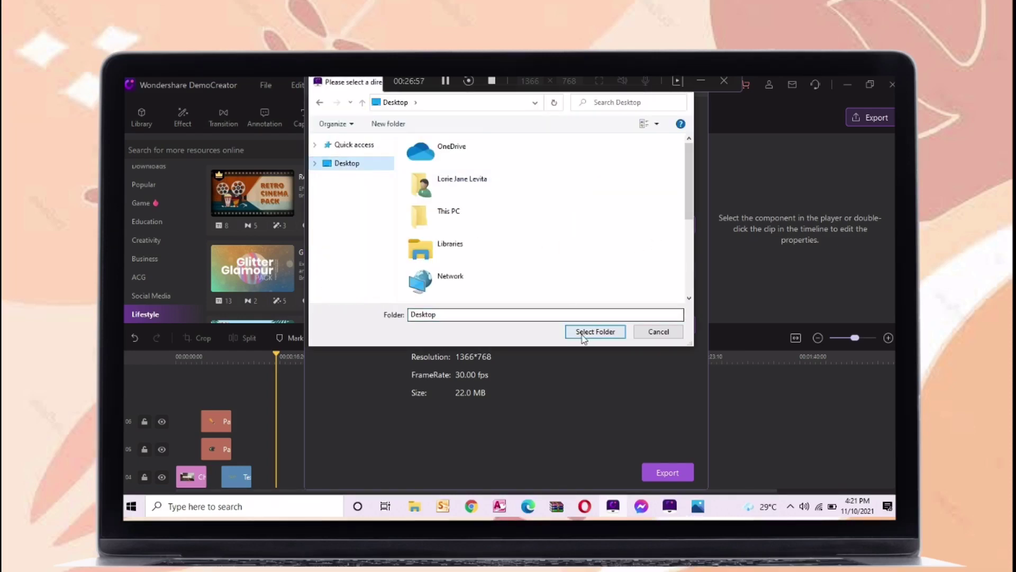
scroll(501, 285, "down", 5)
left_click(479, 253)
key("Return")
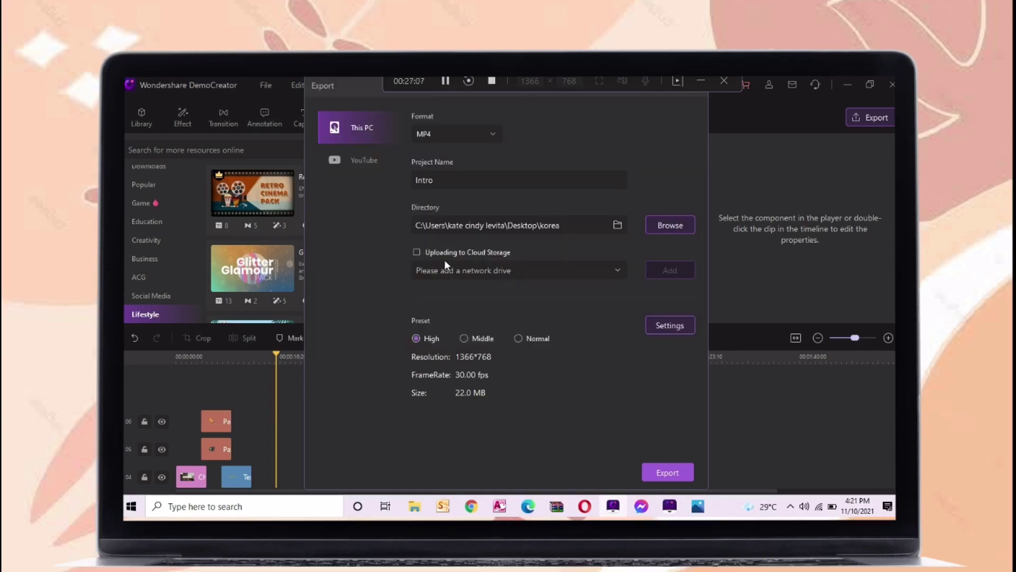
Leave Cloud Storage off, review encoding settings unchanged, and switch to exporting to YouTube.
left_click(443, 253)
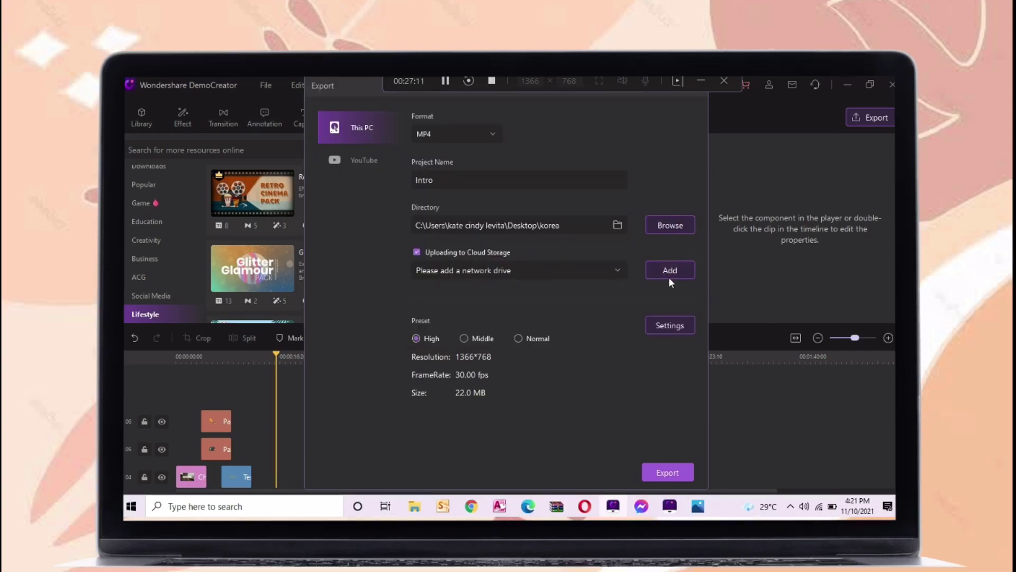
left_click(468, 252)
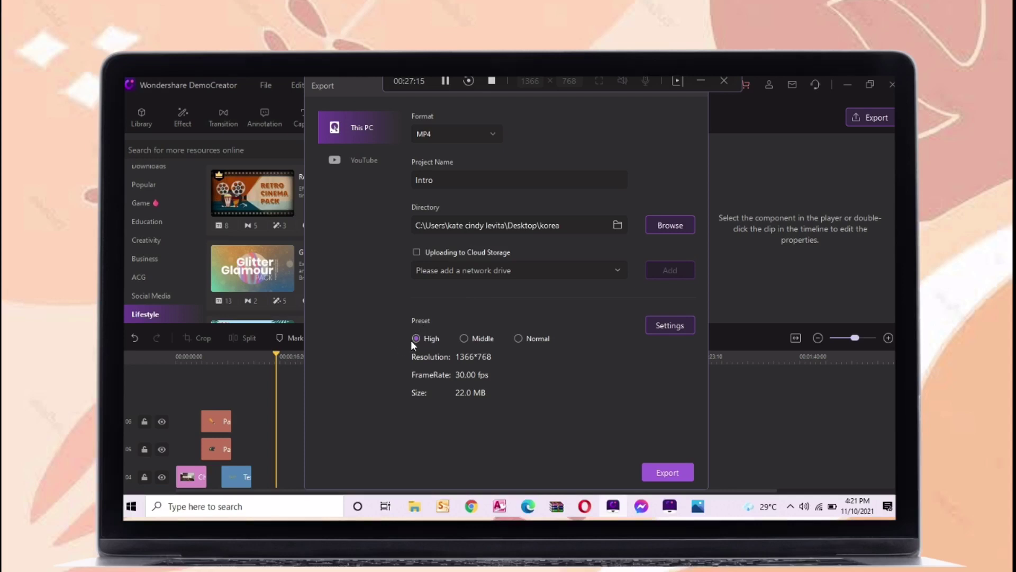
left_click(671, 327)
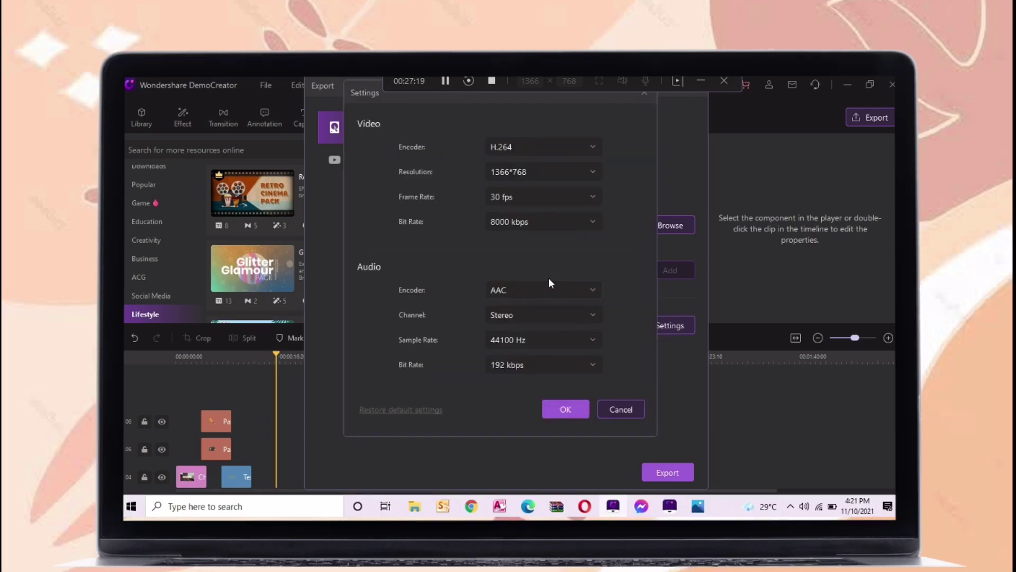
left_click(562, 413)
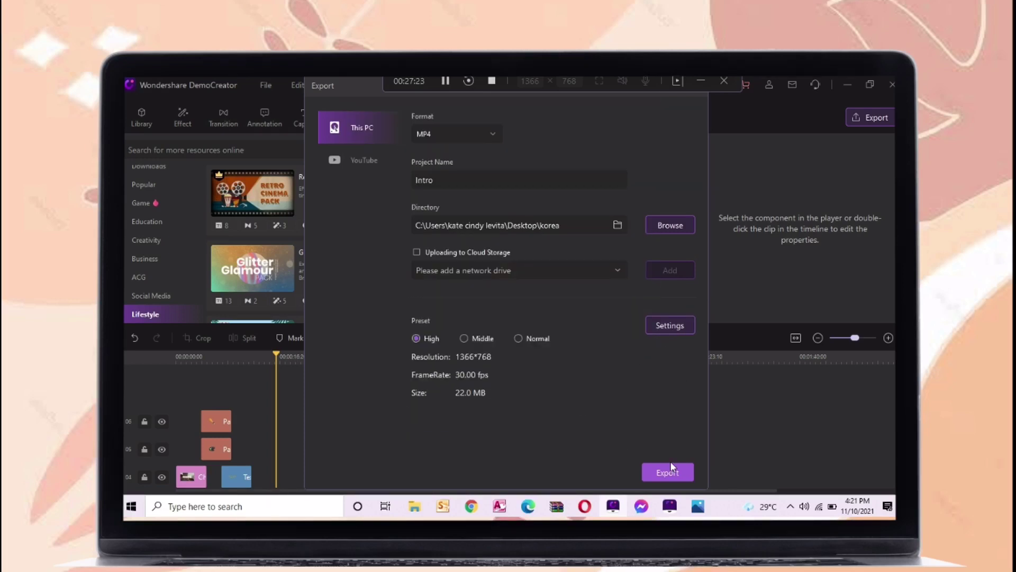
left_click(360, 159)
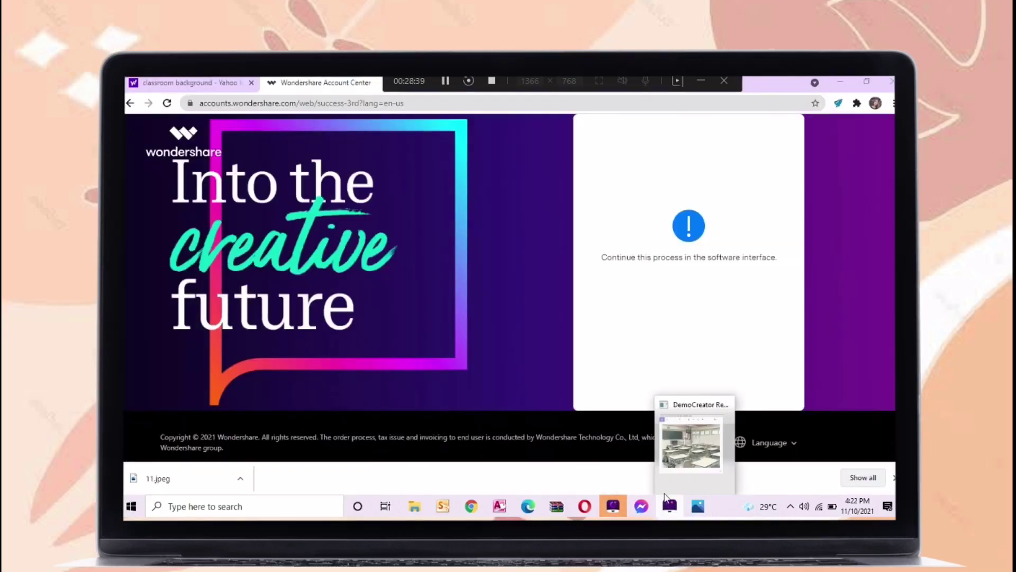
Return to DemoCreator and title the YouTube upload 'How I made yt Int'.
left_click(614, 507)
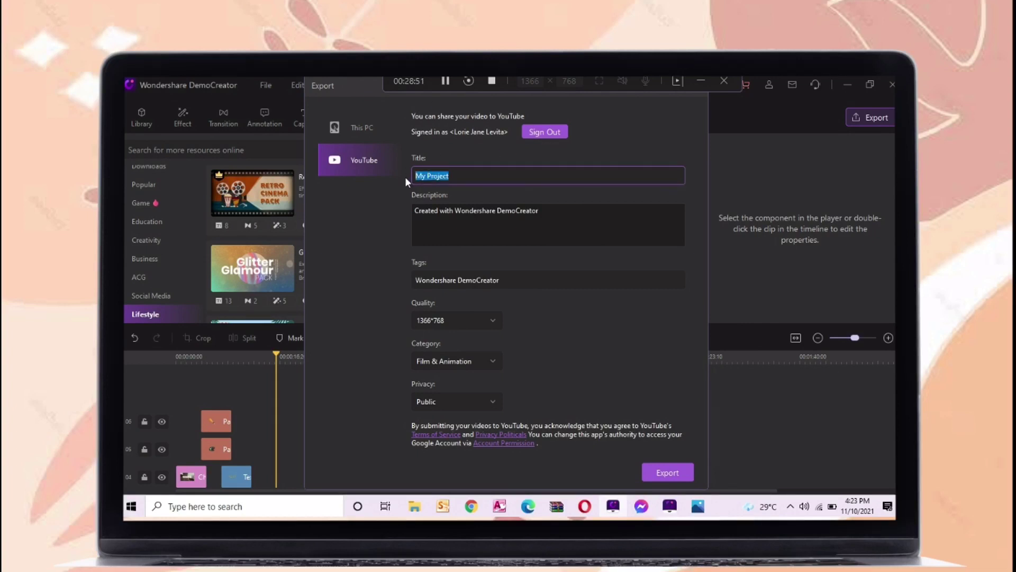
type("How I made yt Int")
left_click(563, 206)
key("Tab")
key("Tab")
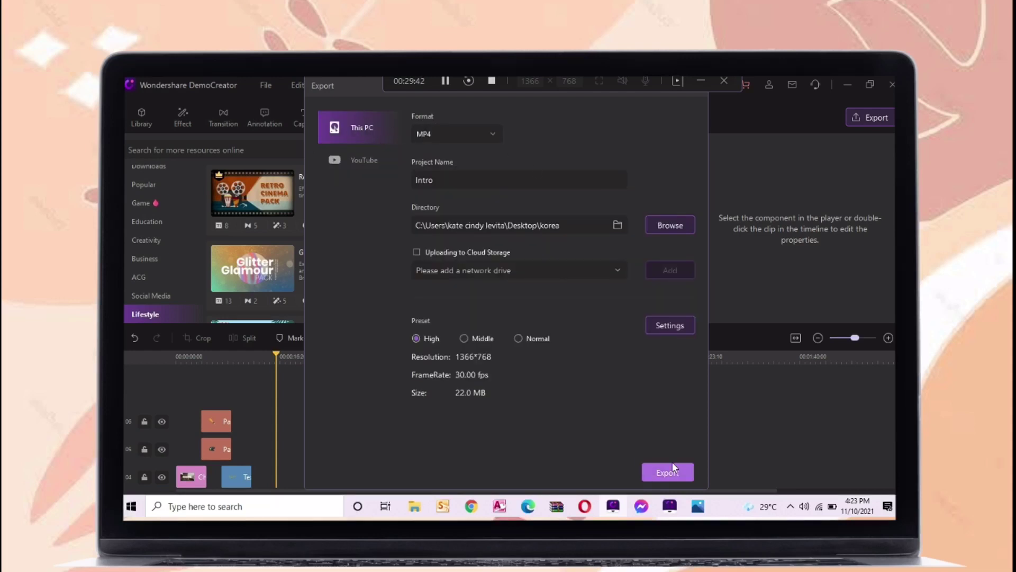
Start exporting the project as Intro.mp4.
left_click(668, 471)
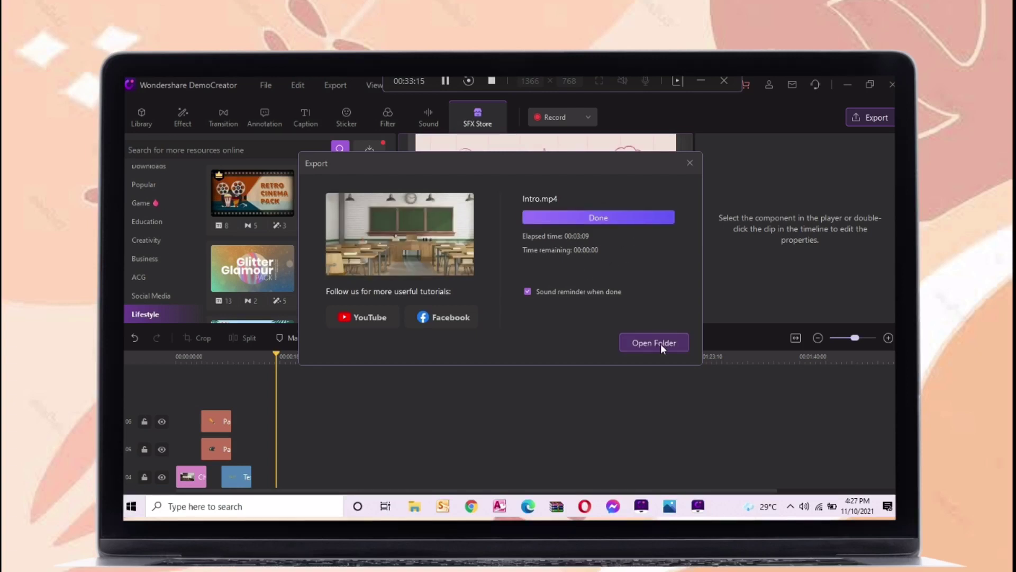
left_click(657, 344)
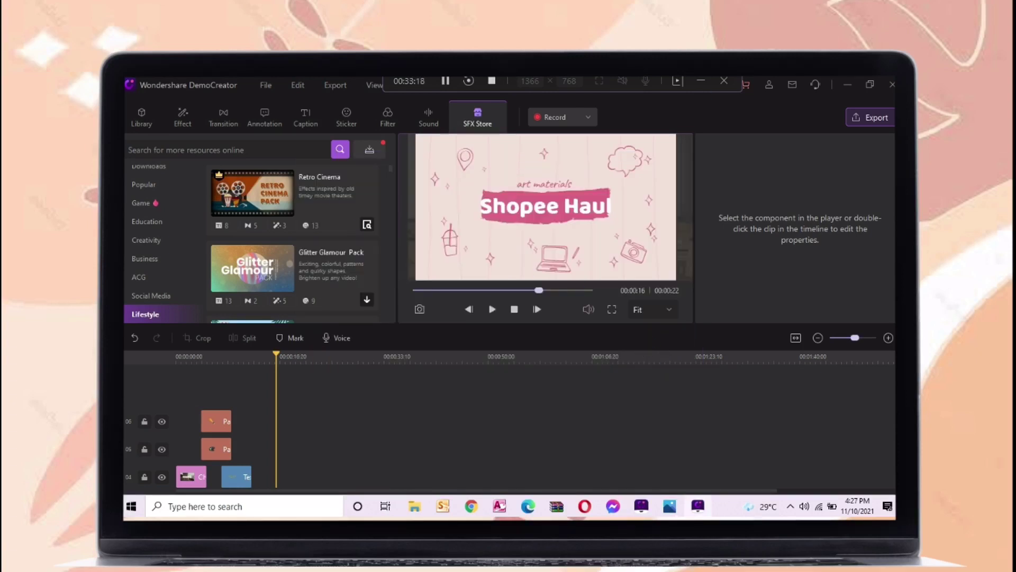